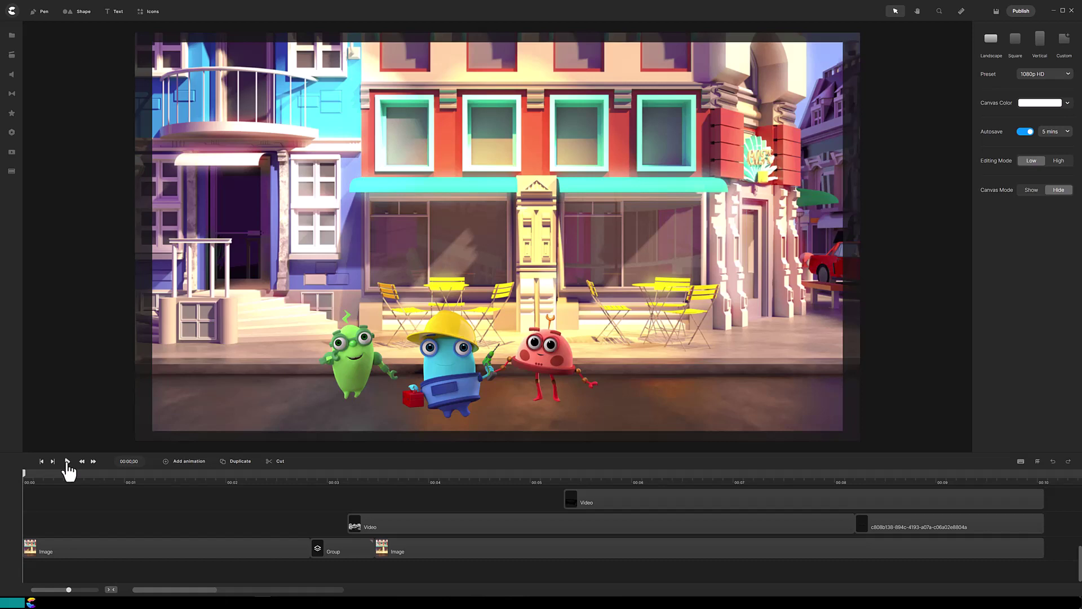
Step: Play and pause the scene preview several times, stopping near its end
click(67, 461)
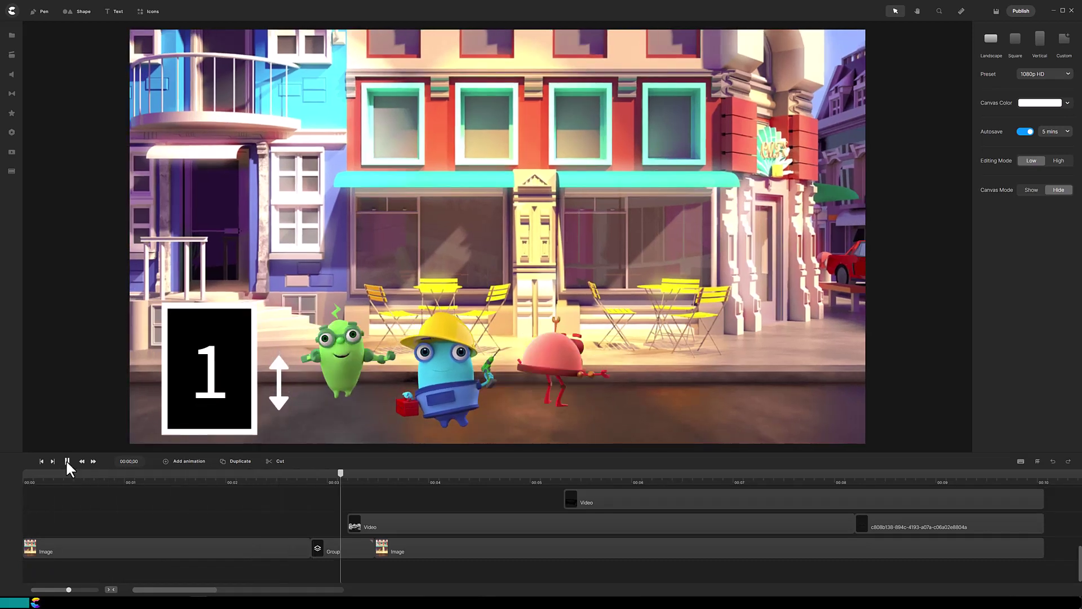
click(67, 461)
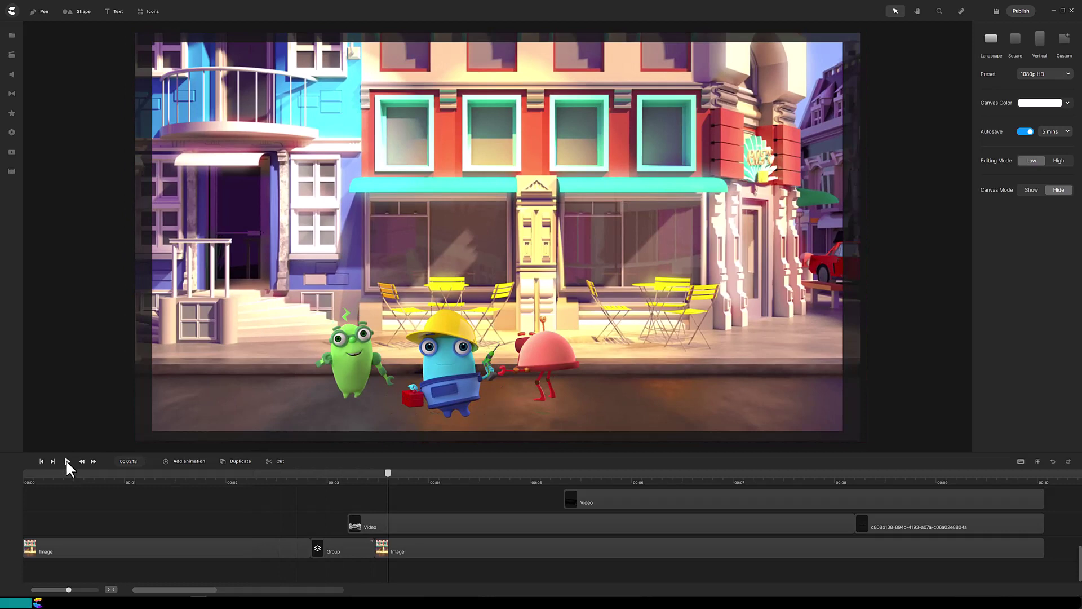
click(67, 462)
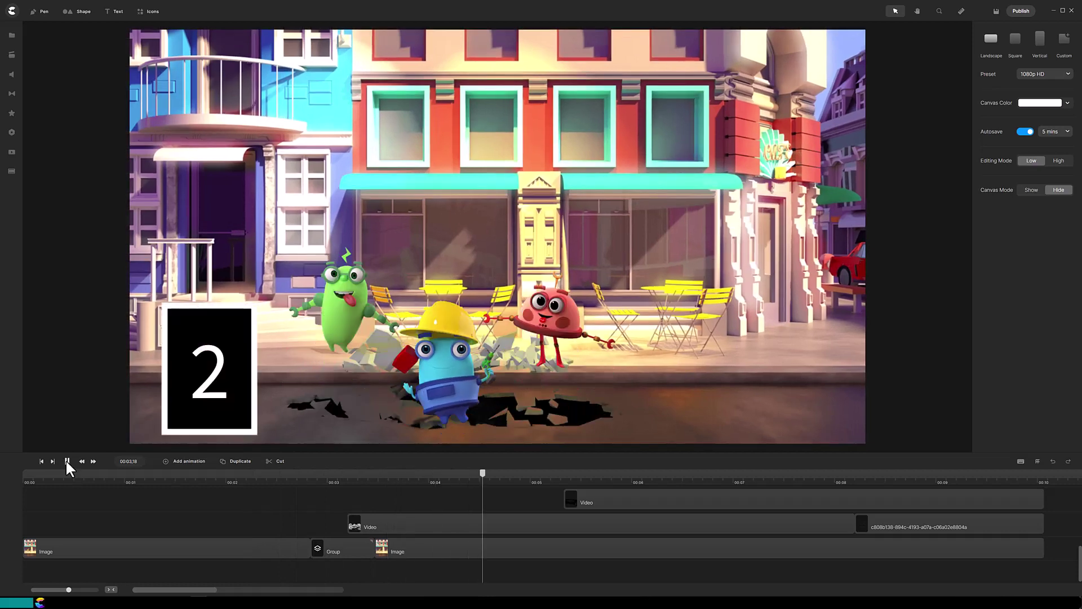
click(67, 460)
click(66, 461)
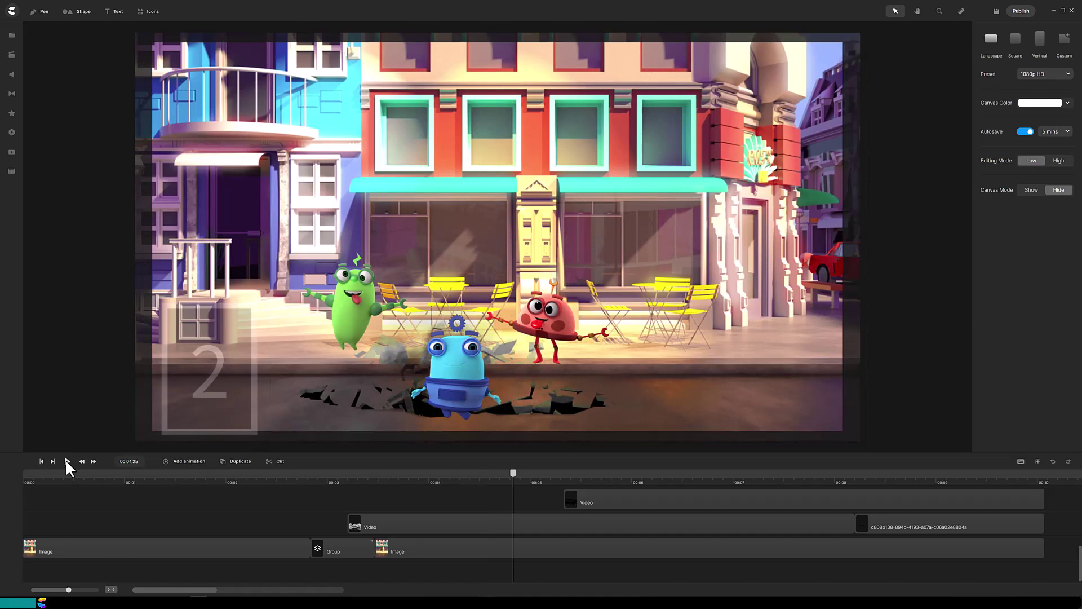
click(66, 461)
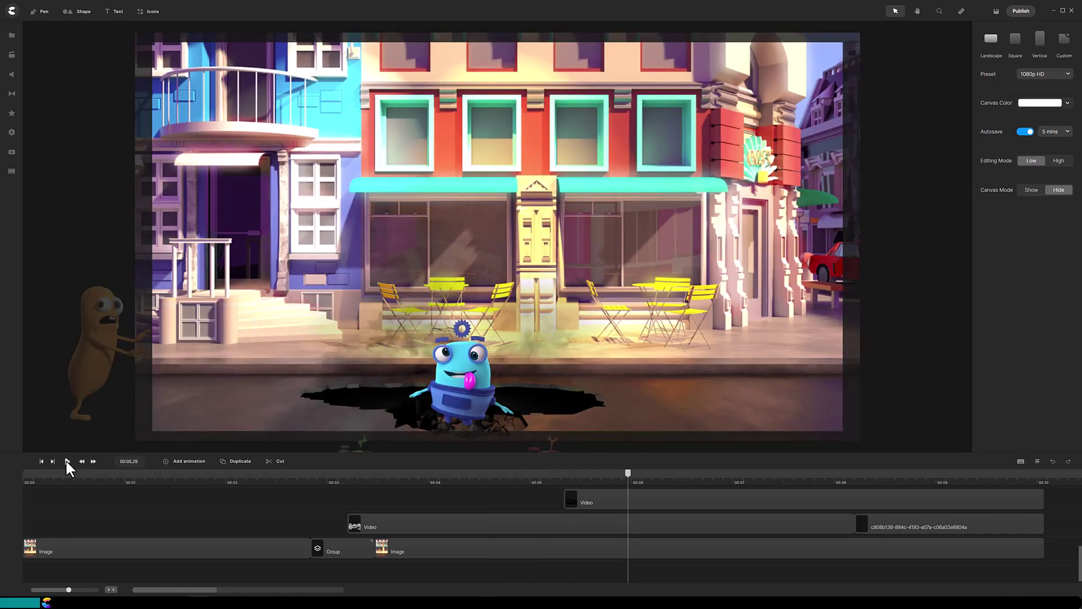
click(67, 461)
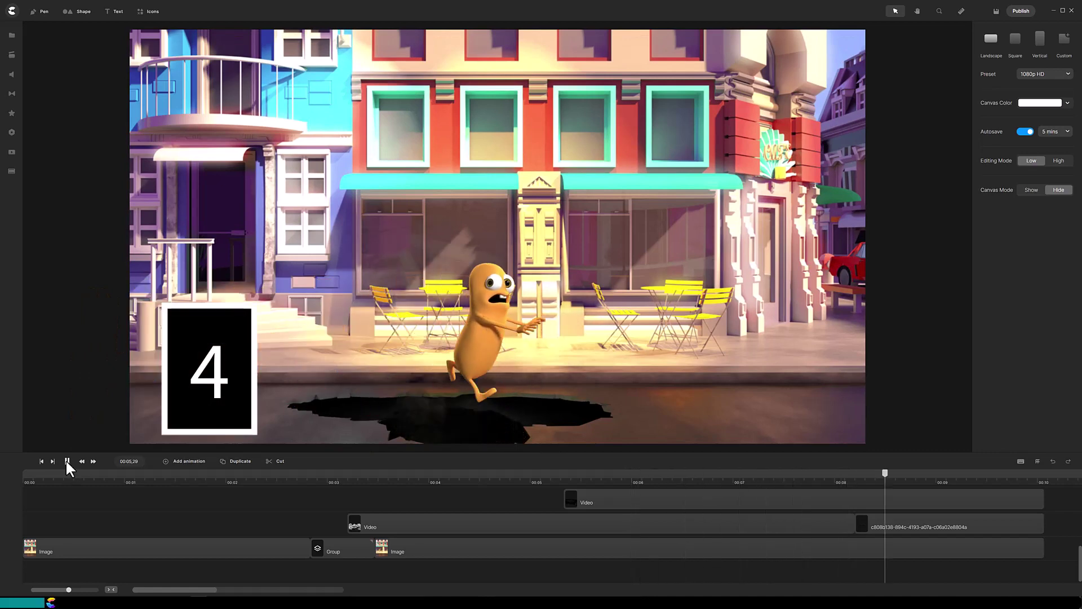
click(67, 461)
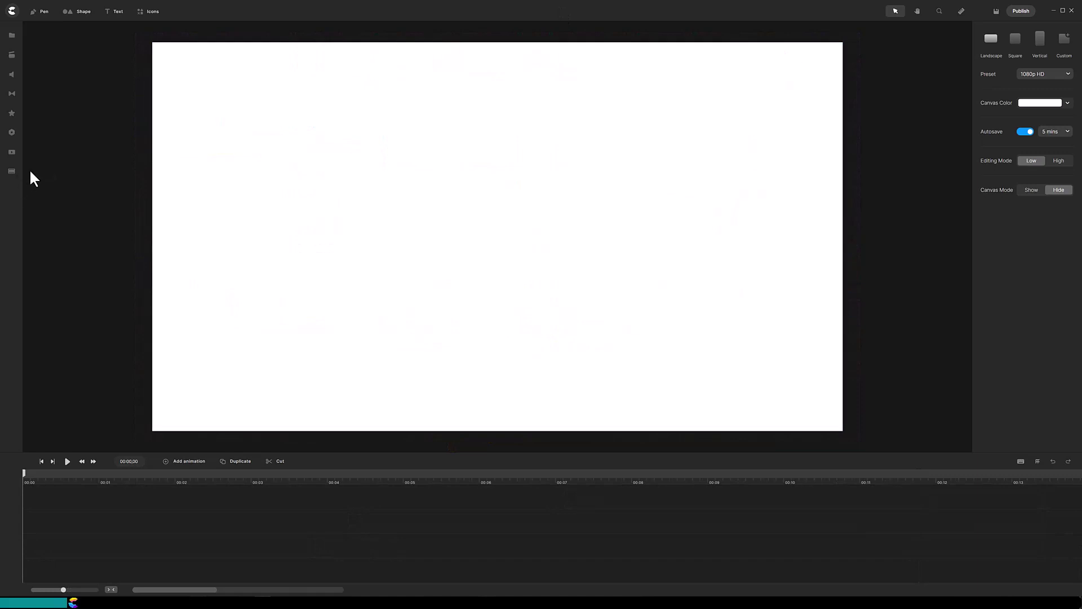
Step: Search the Studio library for 'hole' and drag Ground Break 10 onto the canvas
click(12, 56)
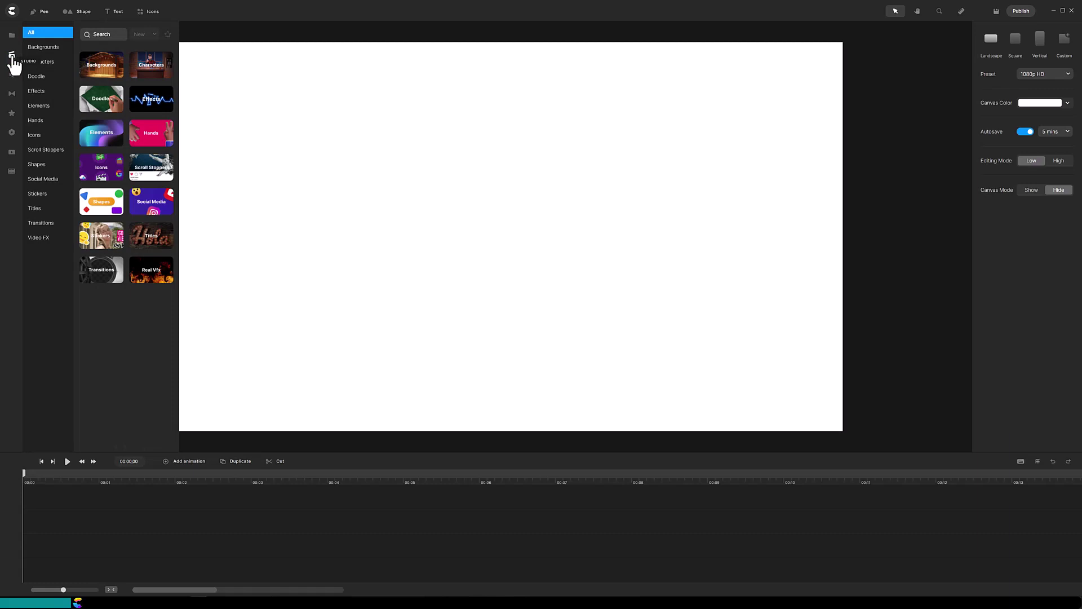
click(103, 34)
text(hole)
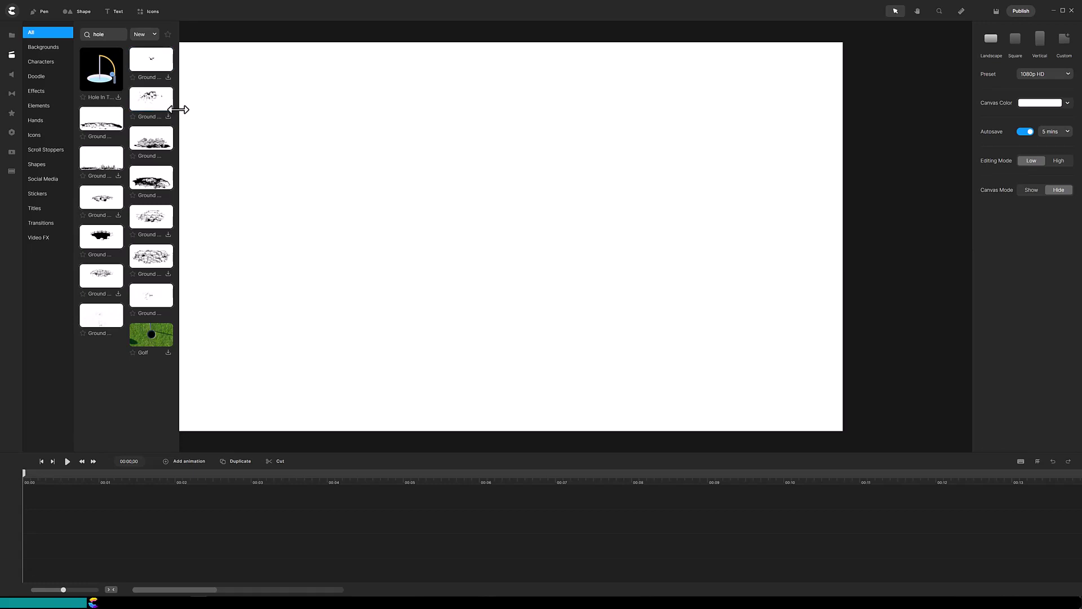
drag(179, 109, 288, 111)
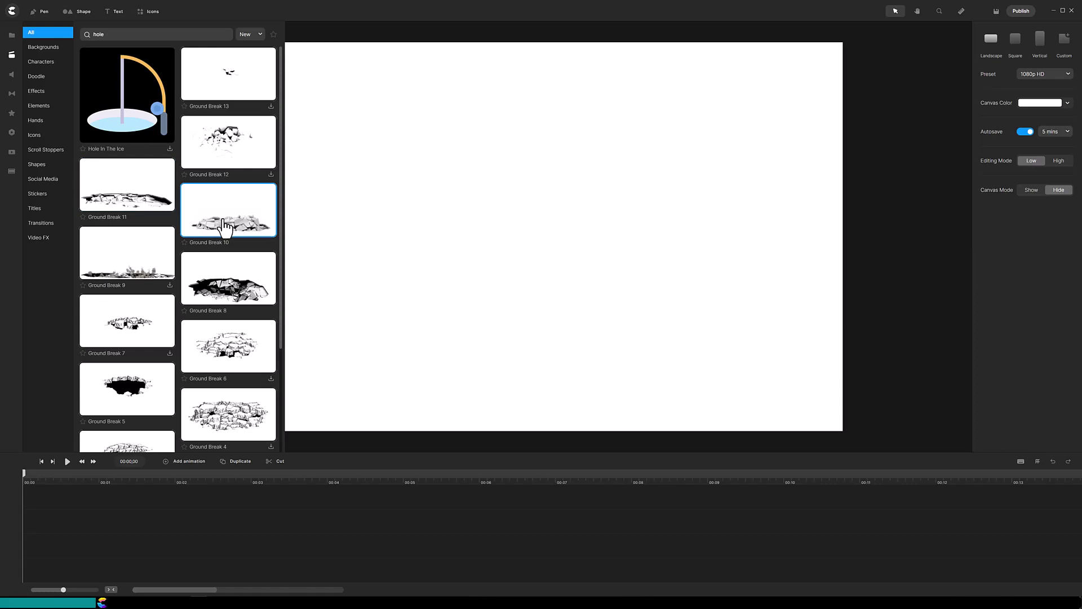
drag(225, 224, 448, 246)
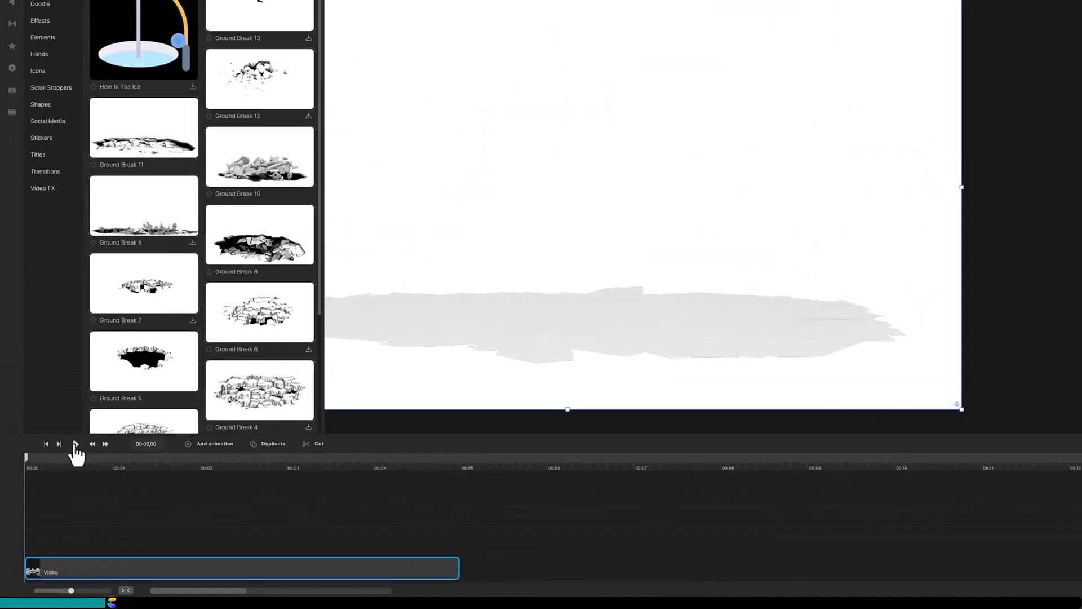
Step: Add the Street image from a 'street' library search and fit it to the canvas
click(126, 339)
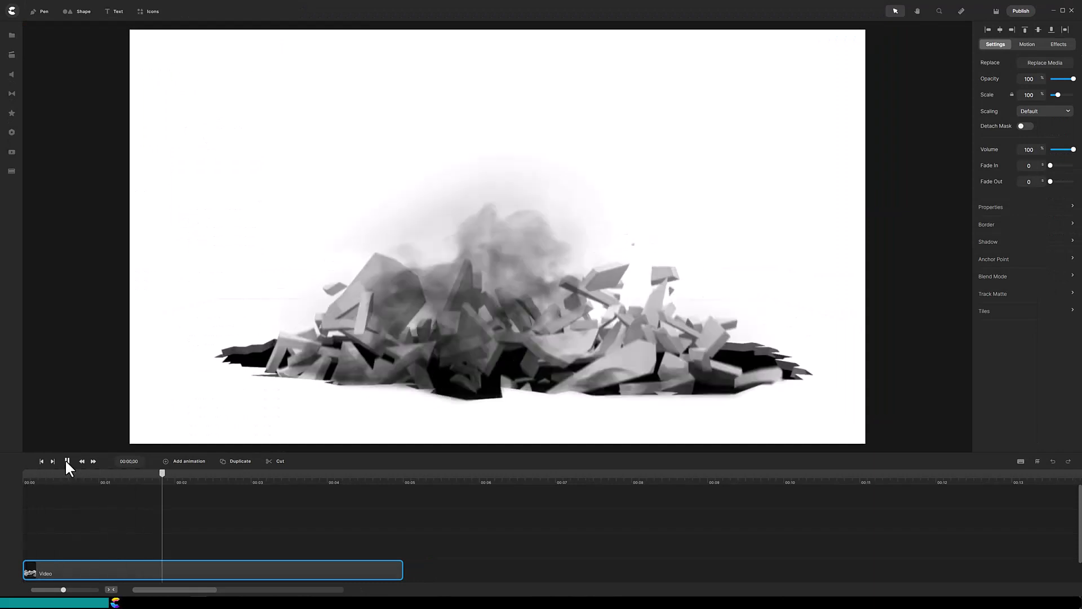
click(67, 461)
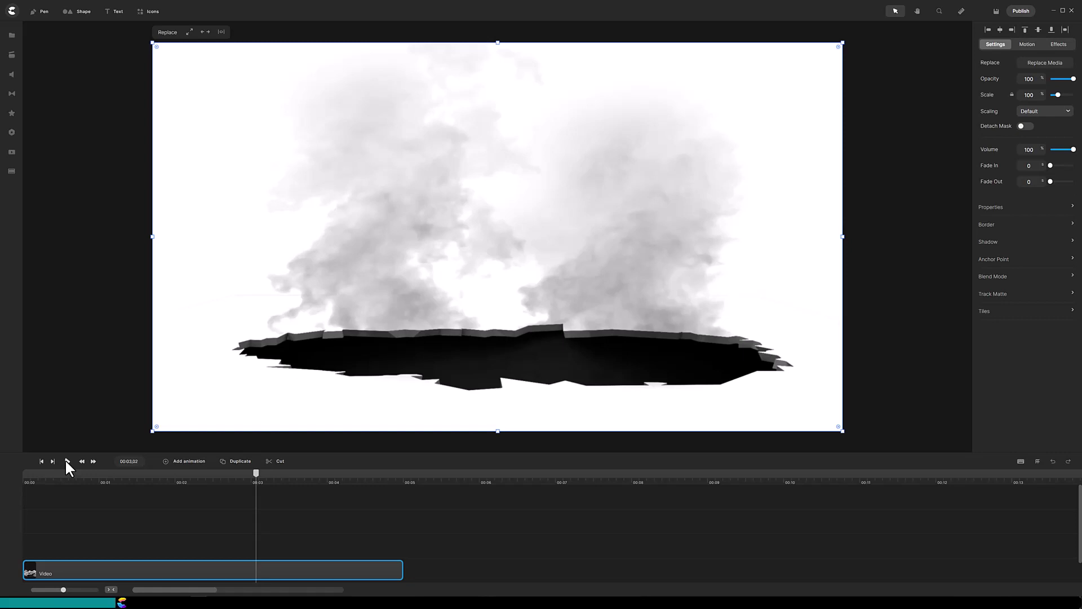
click(11, 55)
click(116, 34)
key(BackSpace)
key(BackSpace)
key(BackSpace)
key(BackSpace)
key(BackSpace)
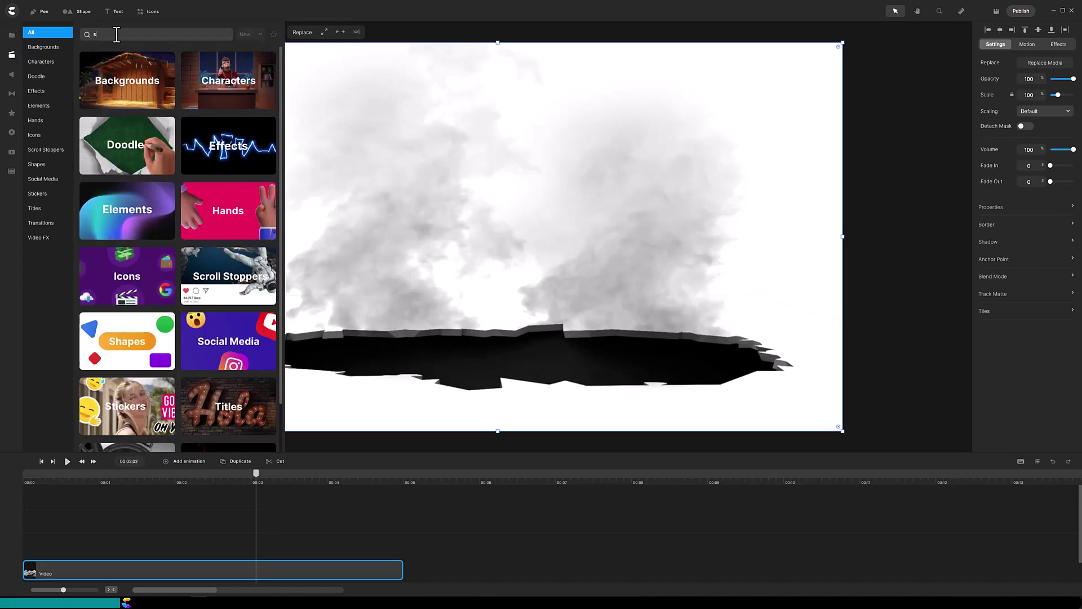
text(street)
scroll(266, 286, down, 5)
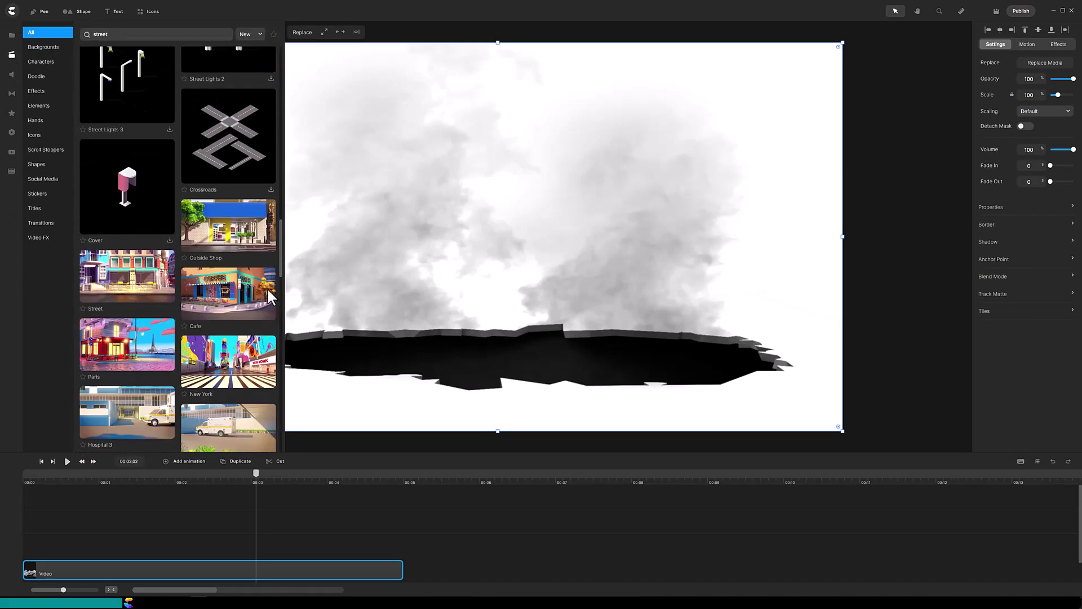
drag(222, 276, 49, 564)
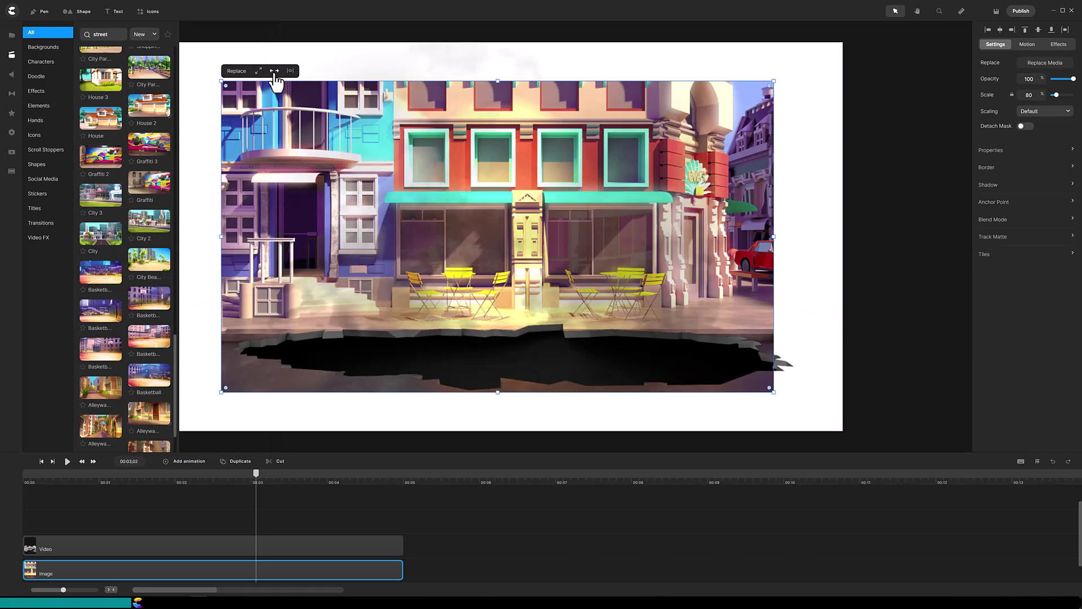
click(275, 72)
Step: Shrink the hole clip to 50%, centre it on the road, and lengthen the image clip
click(307, 546)
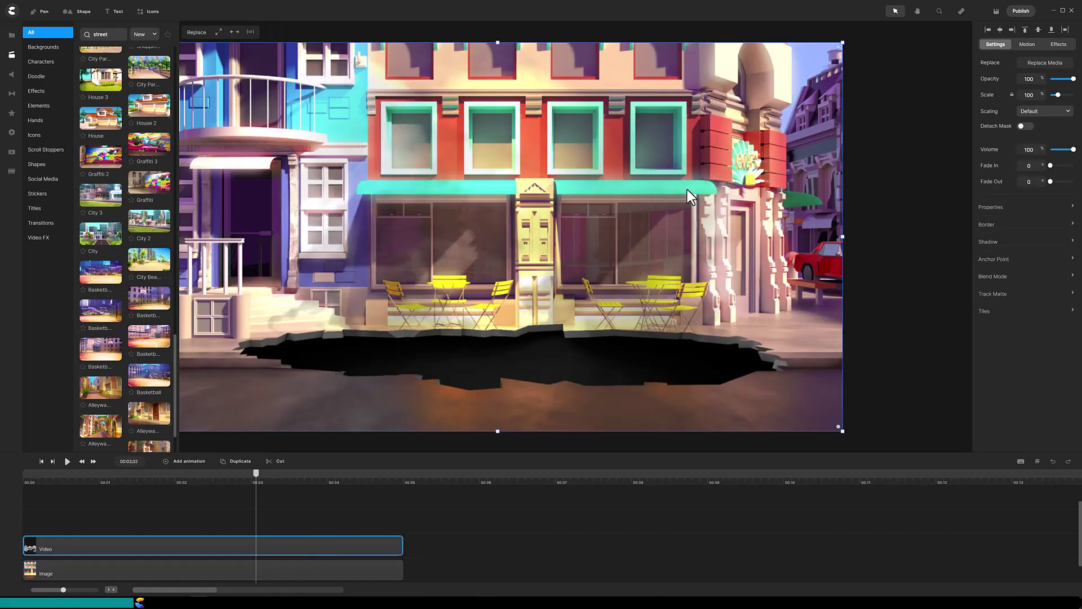
drag(707, 145, 526, 241)
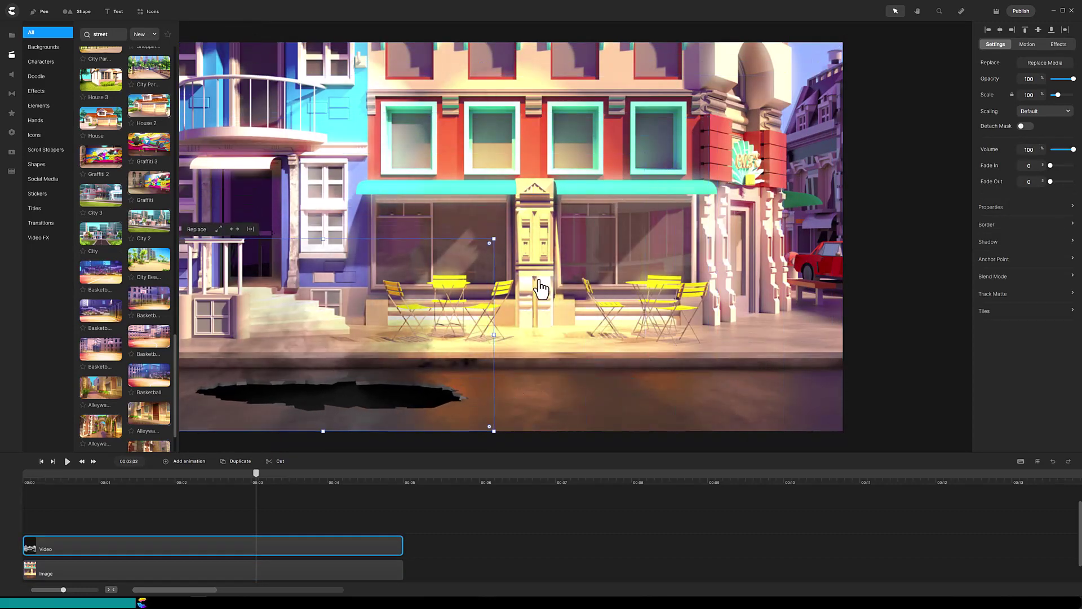
drag(474, 393, 536, 377)
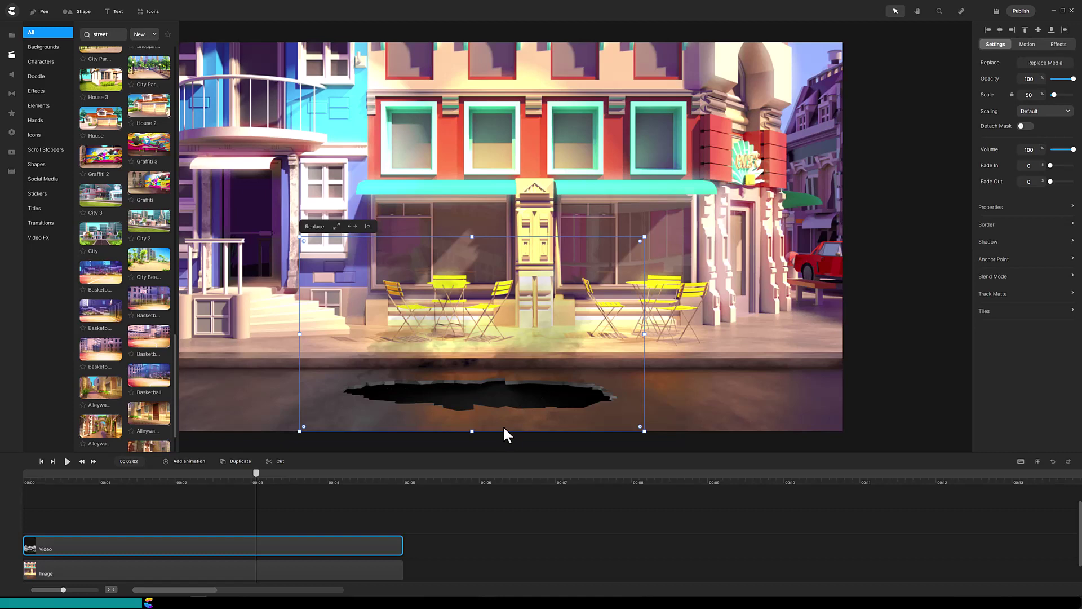
drag(401, 570, 995, 561)
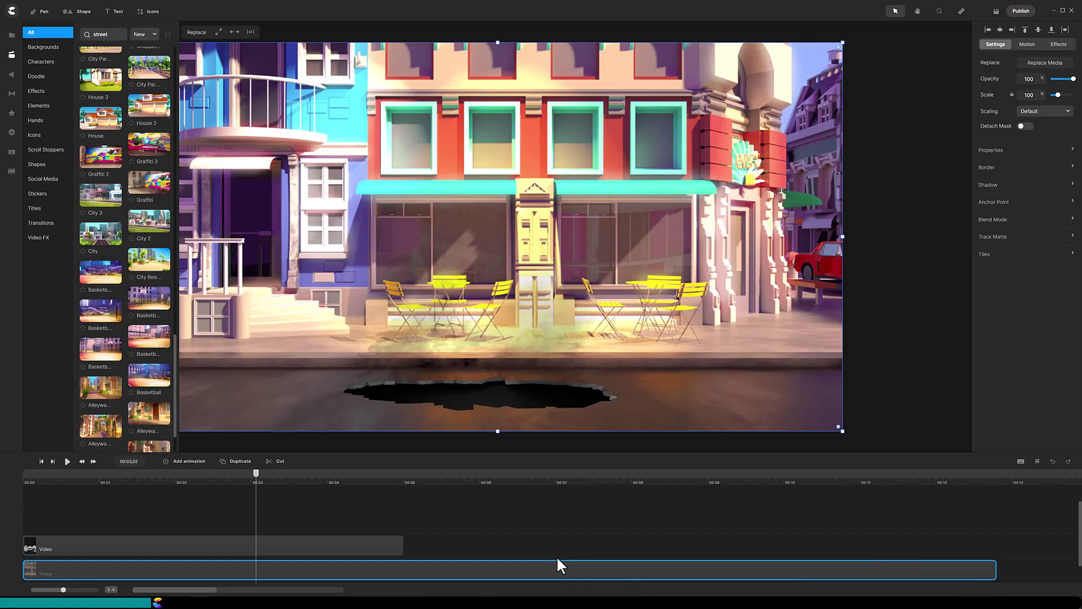
Step: Take a snapshot of the hole clip's final frame at 00:04,29 into project media
click(401, 547)
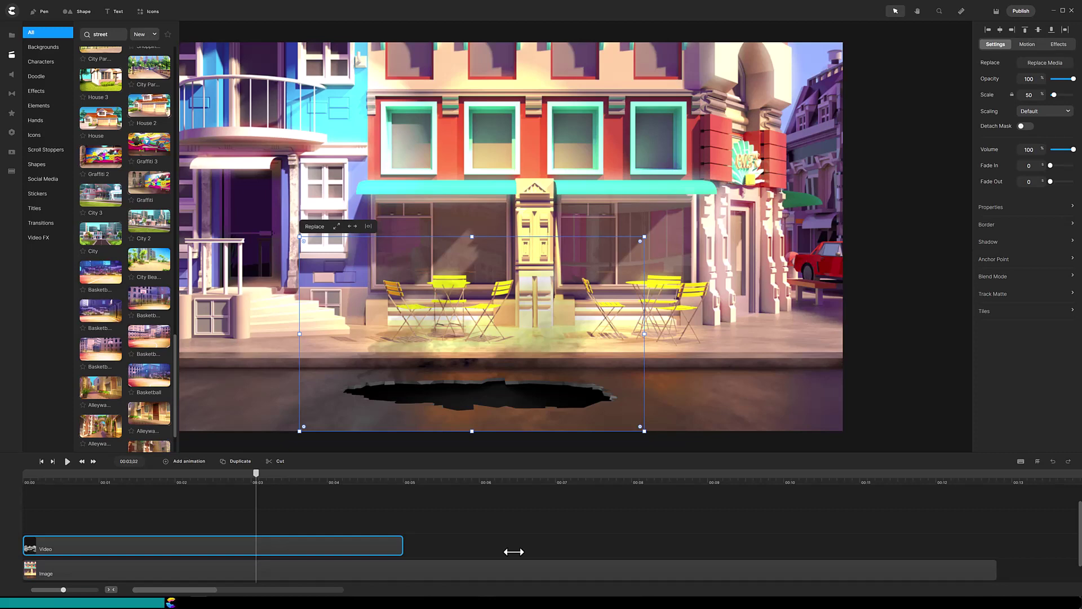
click(399, 481)
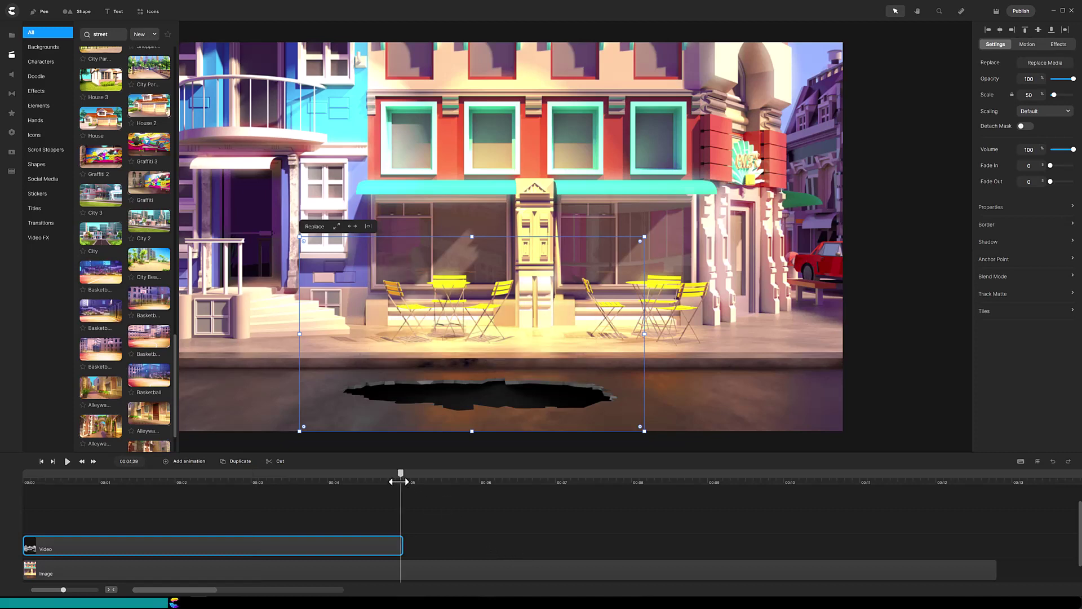
right_click(393, 547)
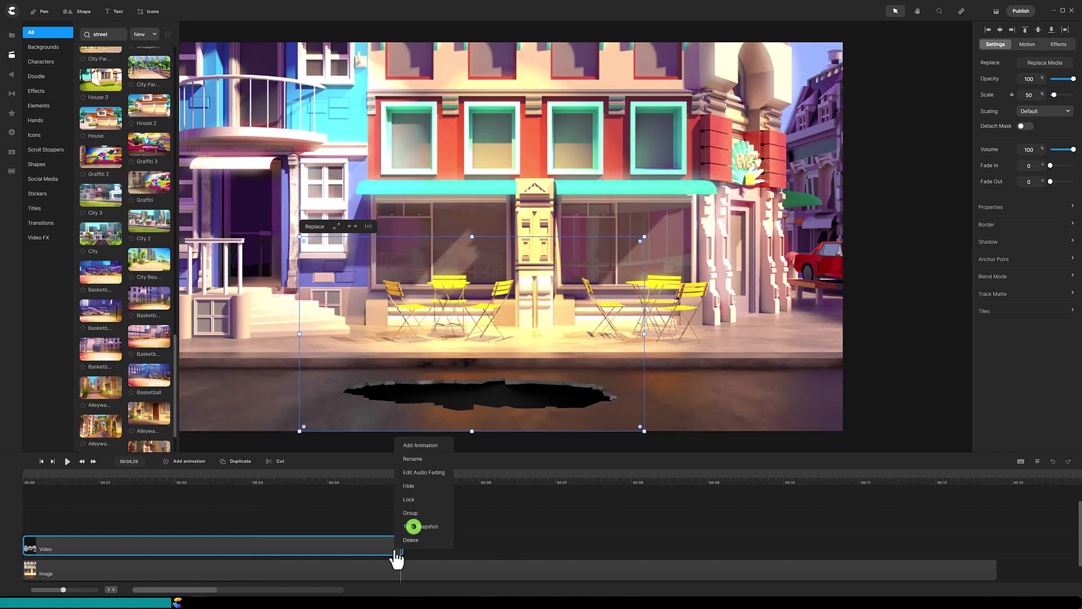
click(420, 526)
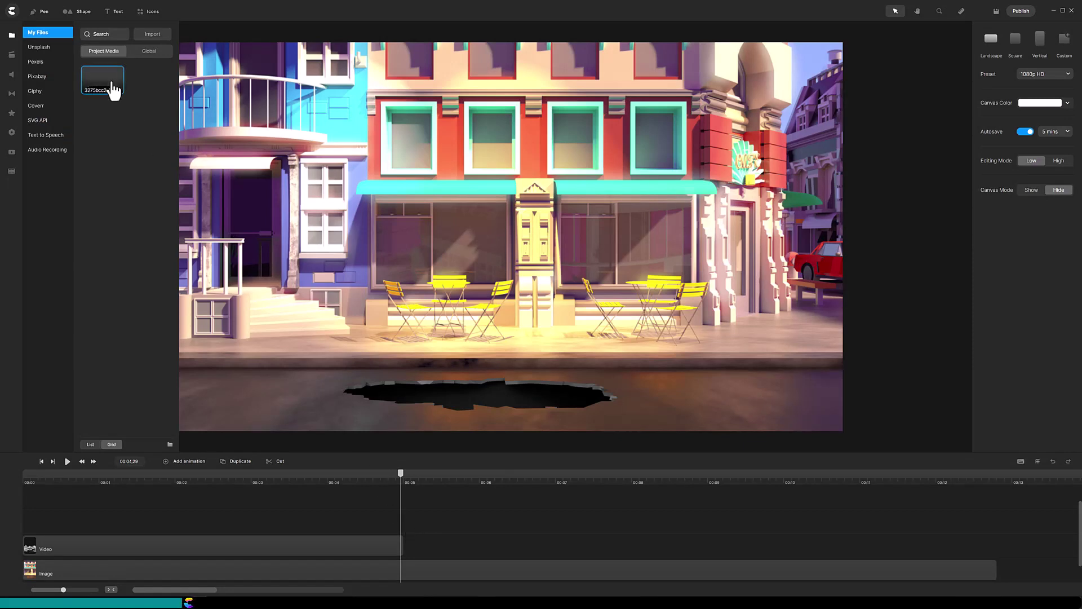
Step: Place the snapshot on the canvas at X -71, Y 270 with scale 50
drag(113, 90, 449, 442)
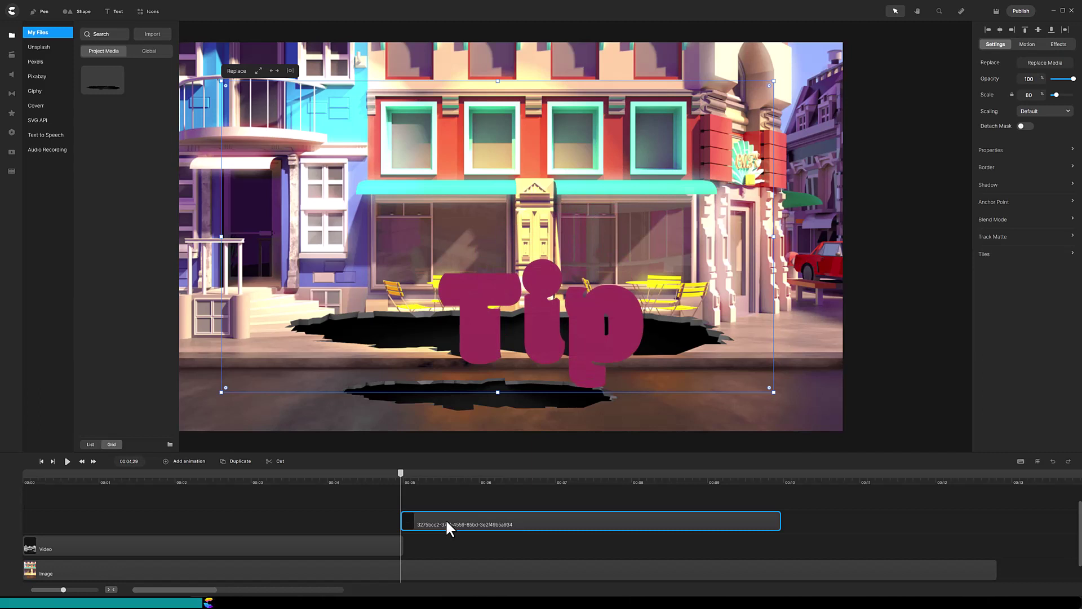
click(366, 543)
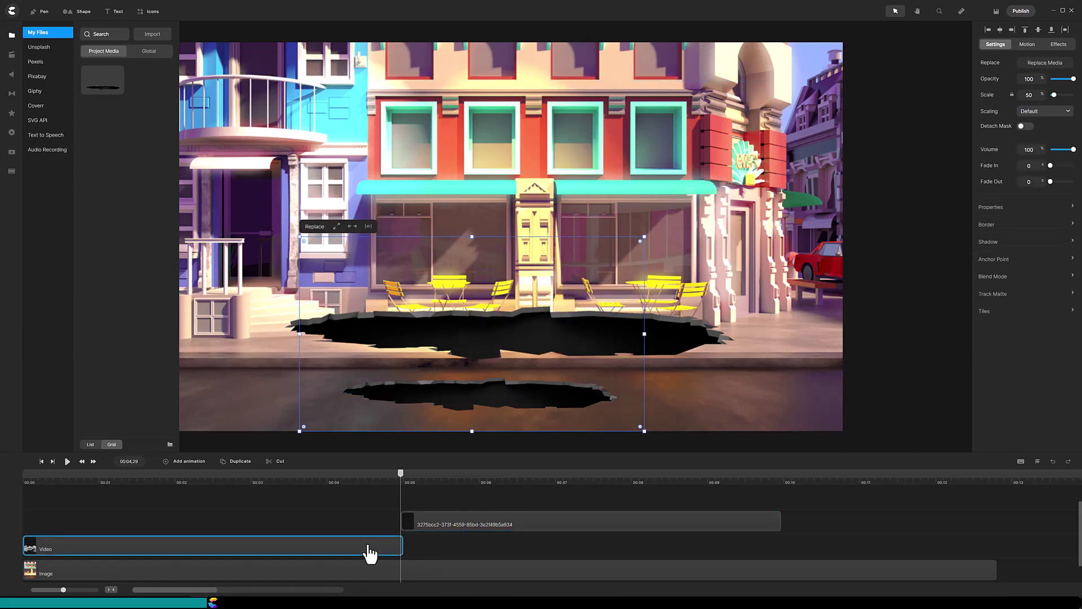
click(988, 212)
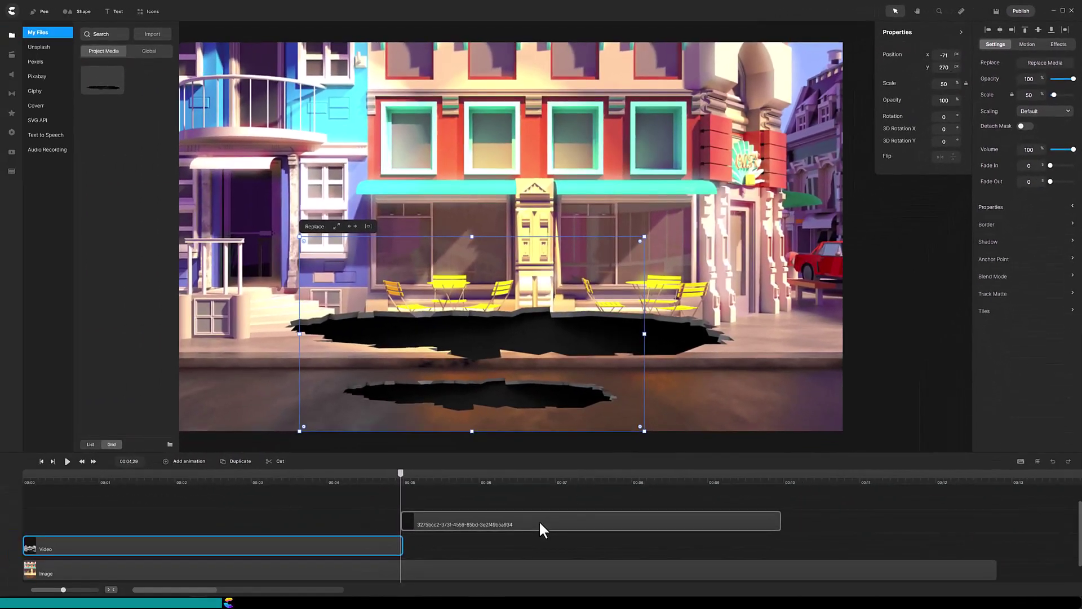
click(539, 522)
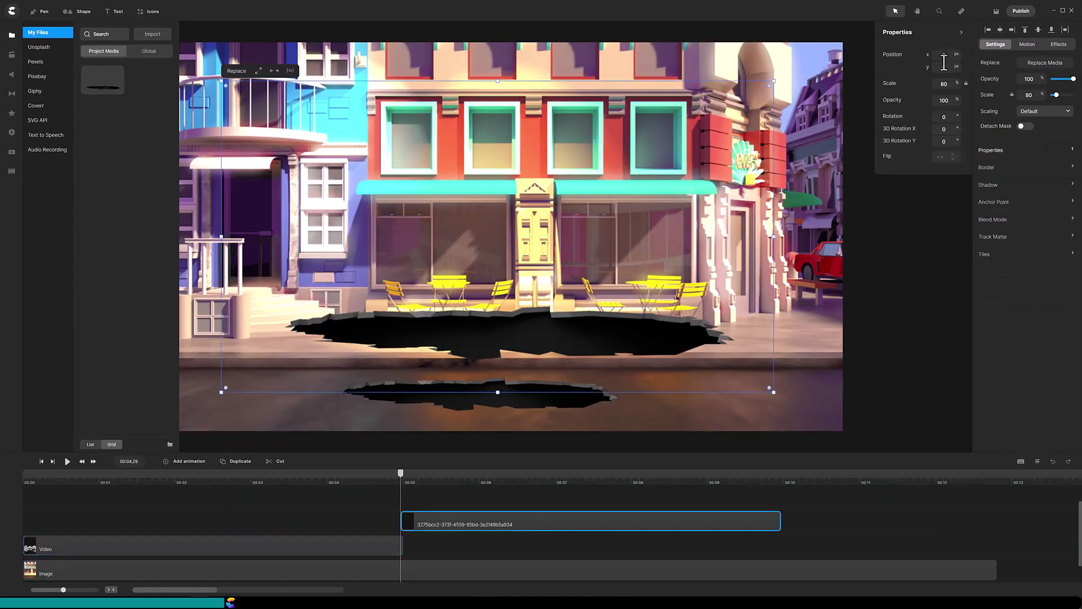
double_click(950, 56)
text(-71)
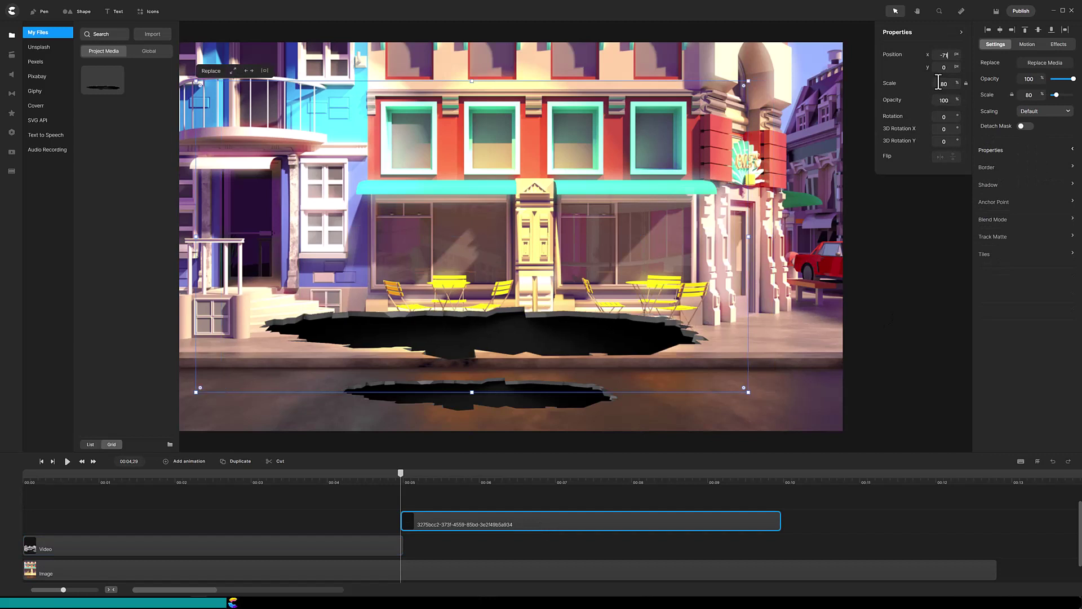
double_click(943, 84)
text(50)
double_click(950, 68)
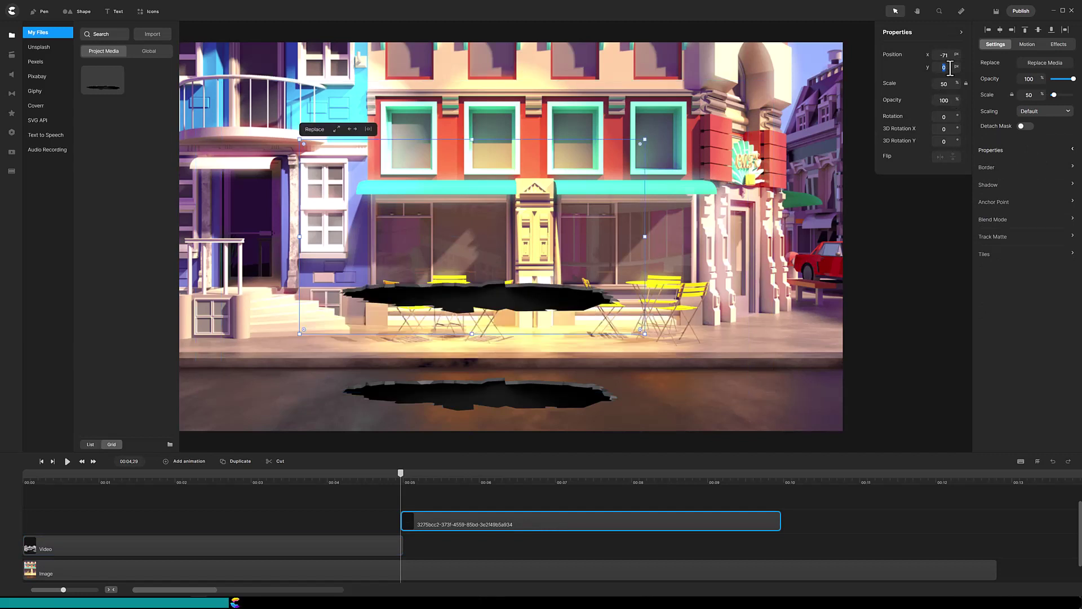
text(270)
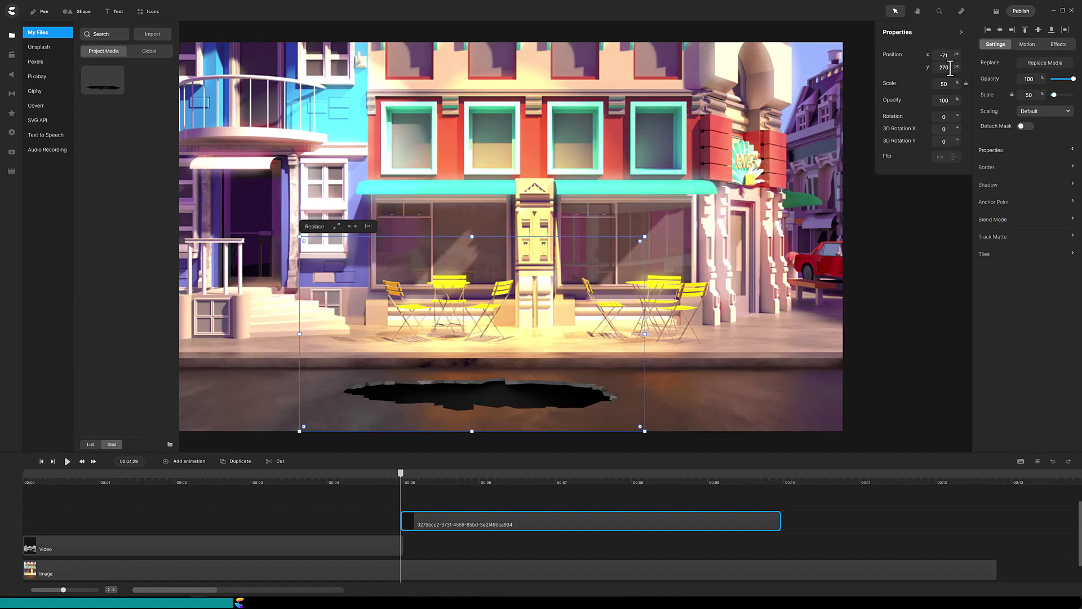
Step: Put the snapshot clip on the Video track right after the first hole clip
drag(530, 524, 529, 550)
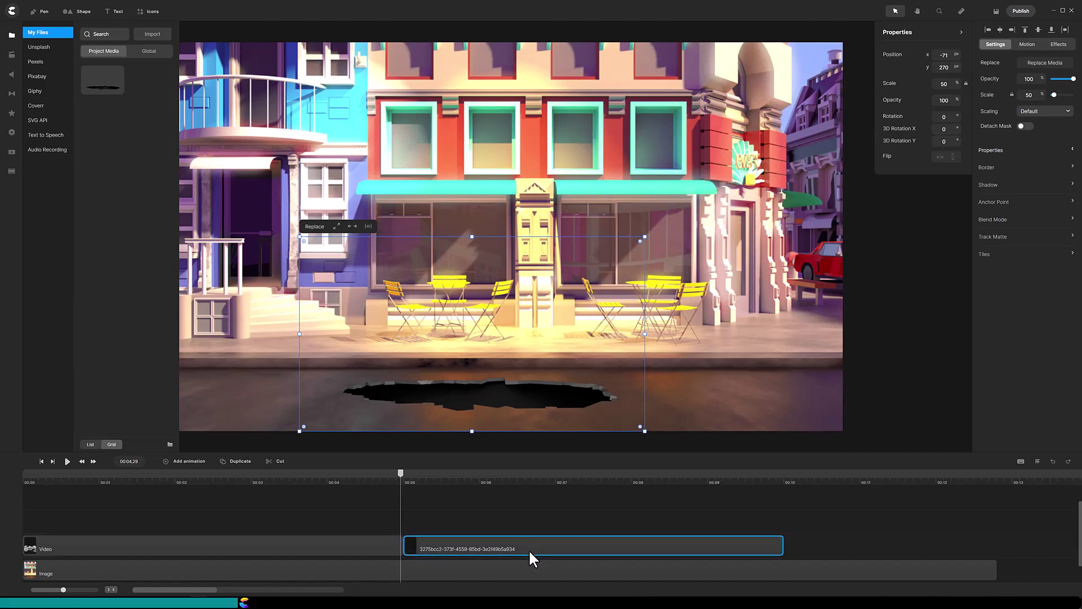
drag(400, 473, 329, 473)
key(Home)
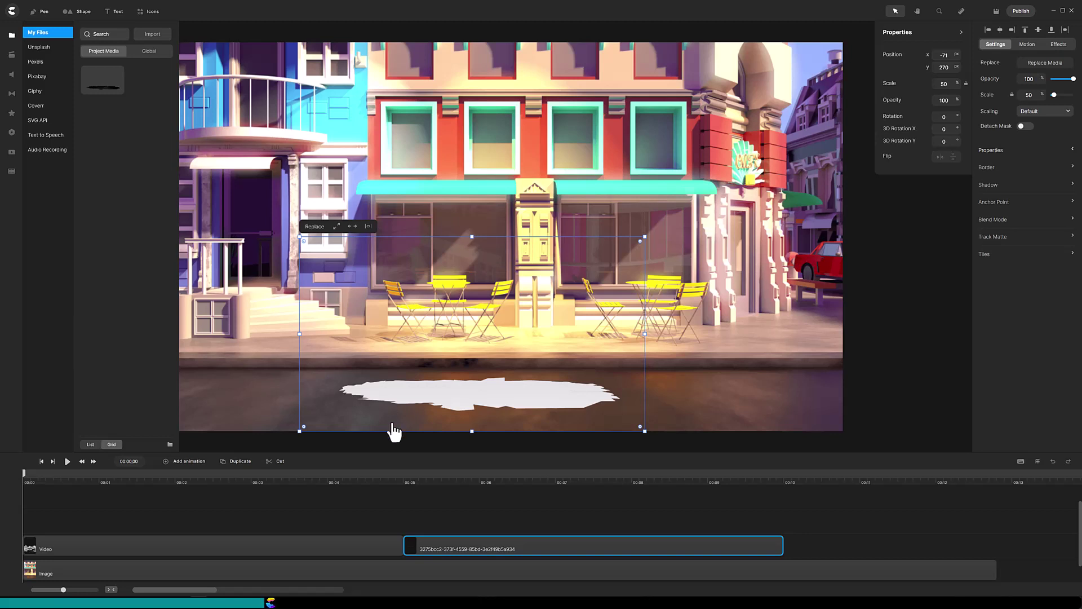
Step: Give the first hole clip the Darken blend mode and preview the result
click(267, 548)
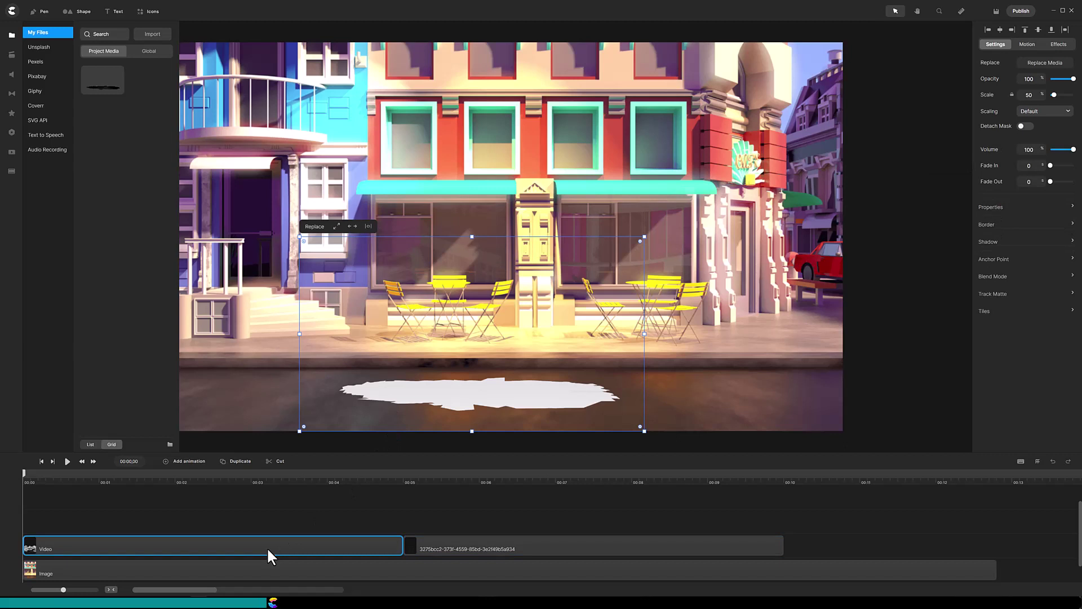
click(995, 283)
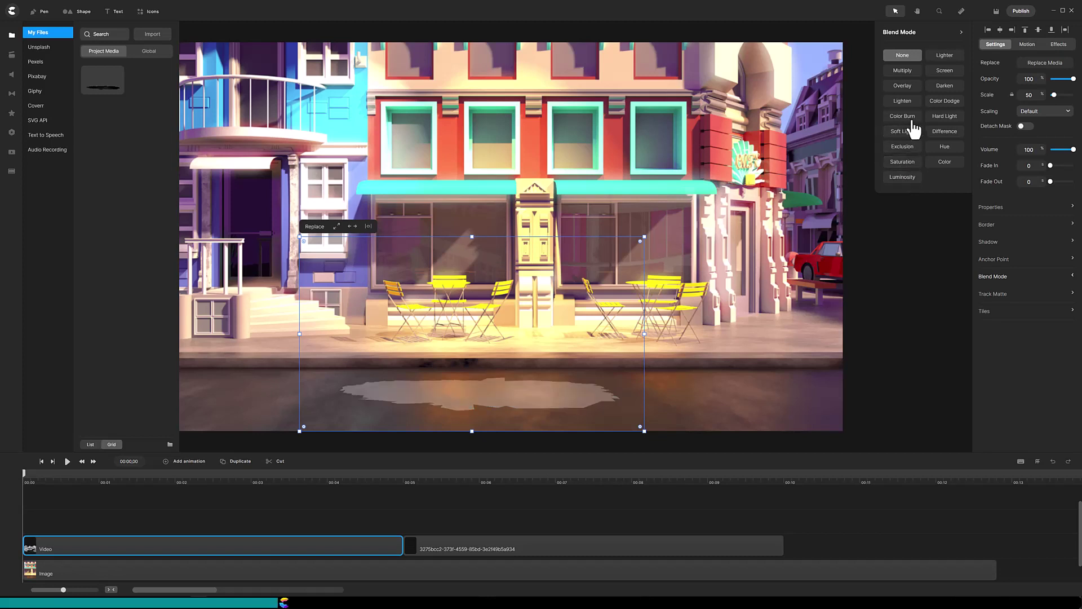
click(945, 87)
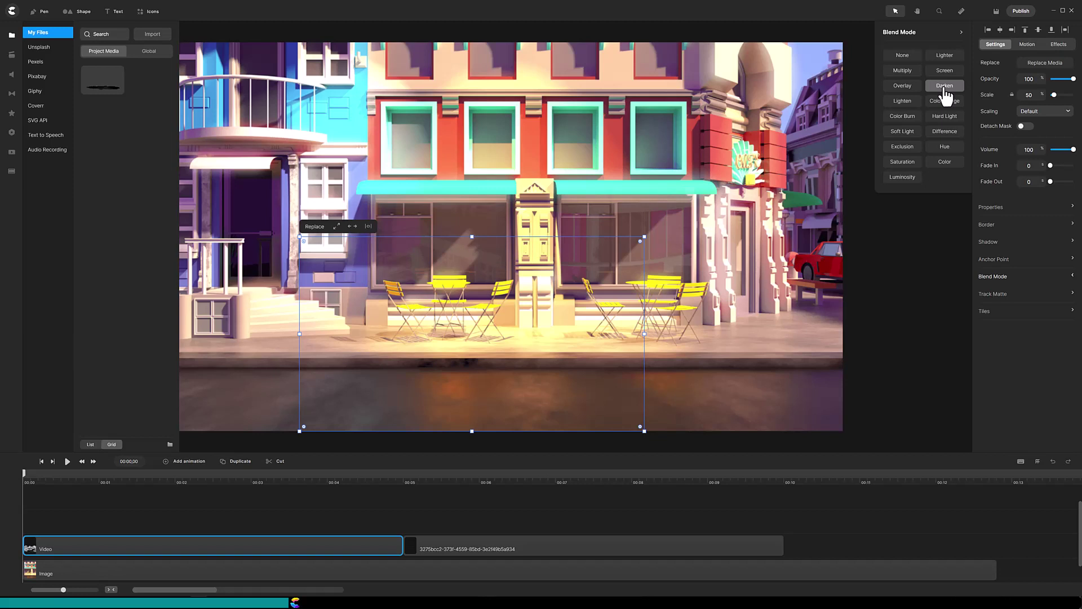
click(67, 461)
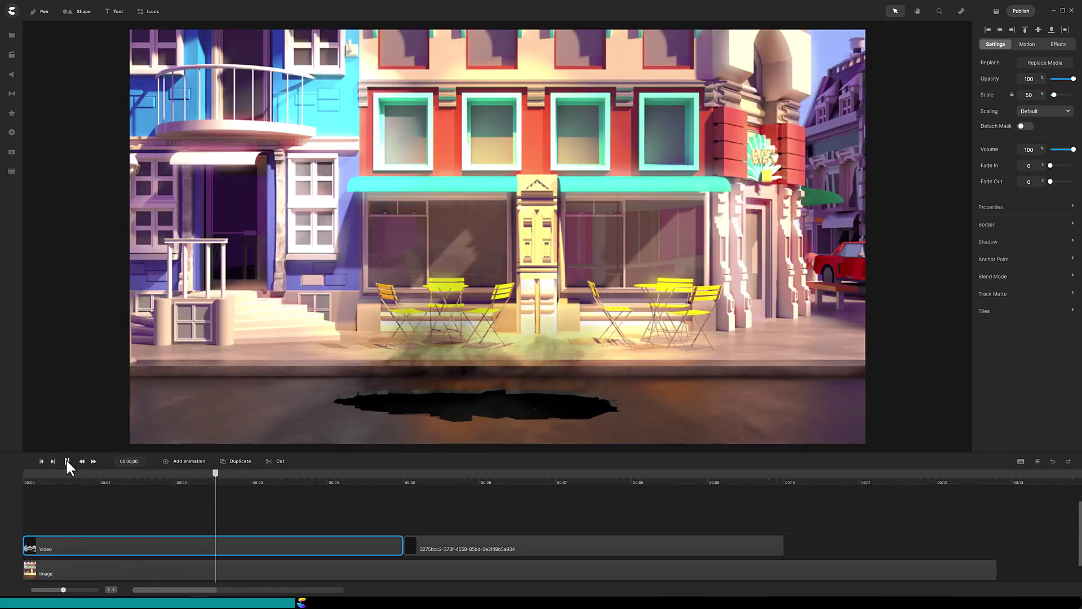
click(67, 461)
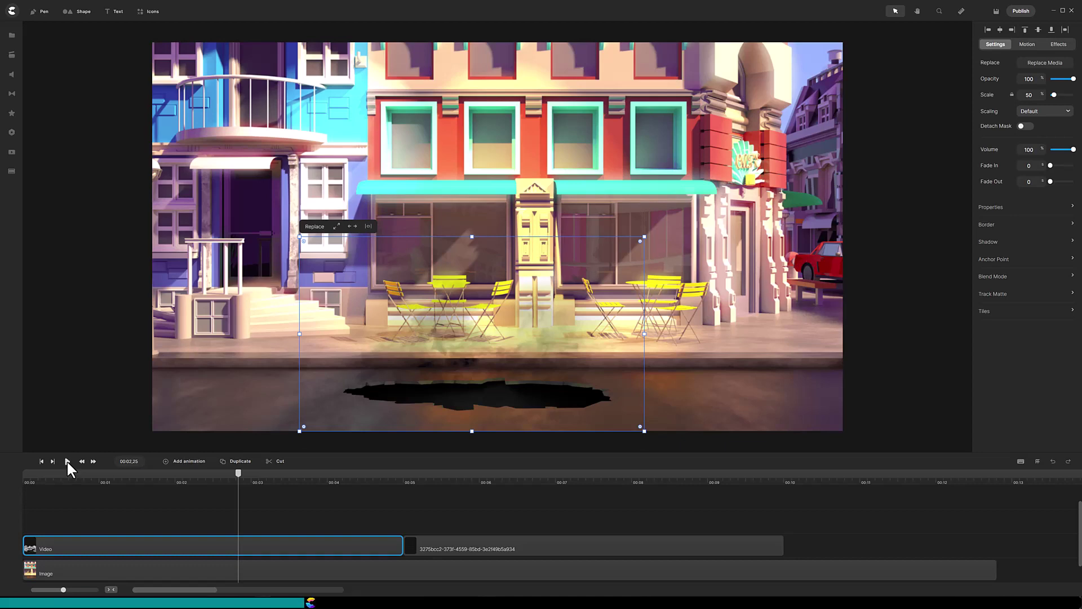
Step: Add a Dancing Bolt from Characters, shrunk and placed at the hole's left edge
click(12, 57)
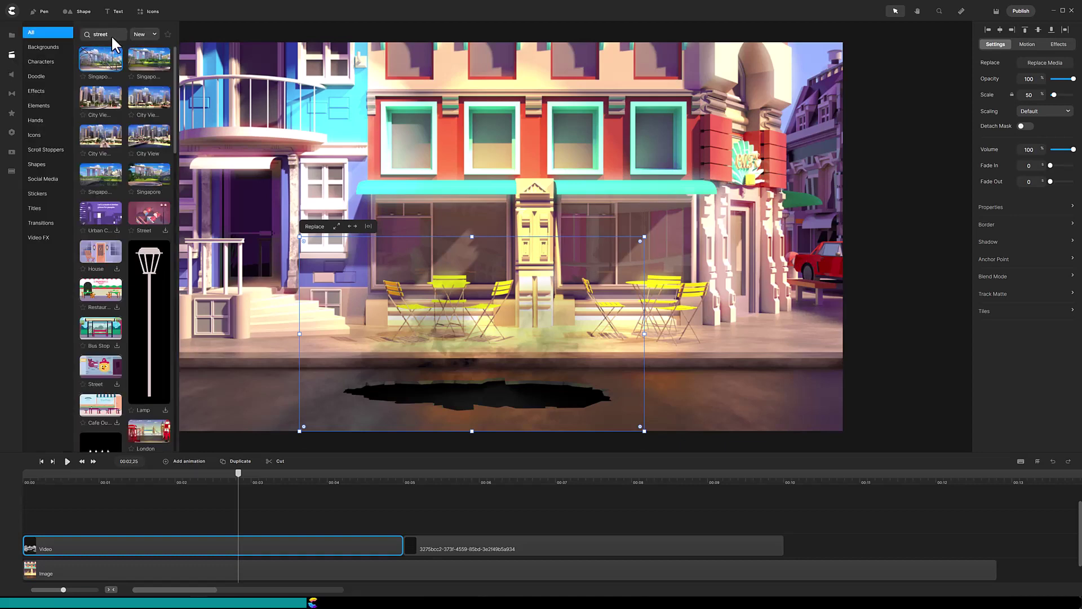
click(57, 62)
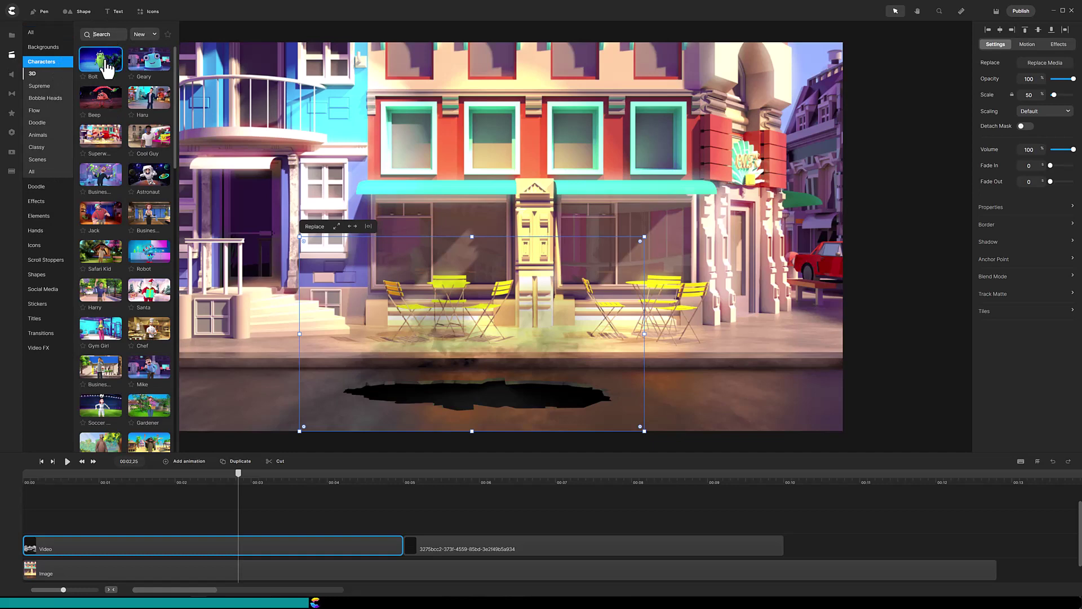
drag(100, 58, 374, 194)
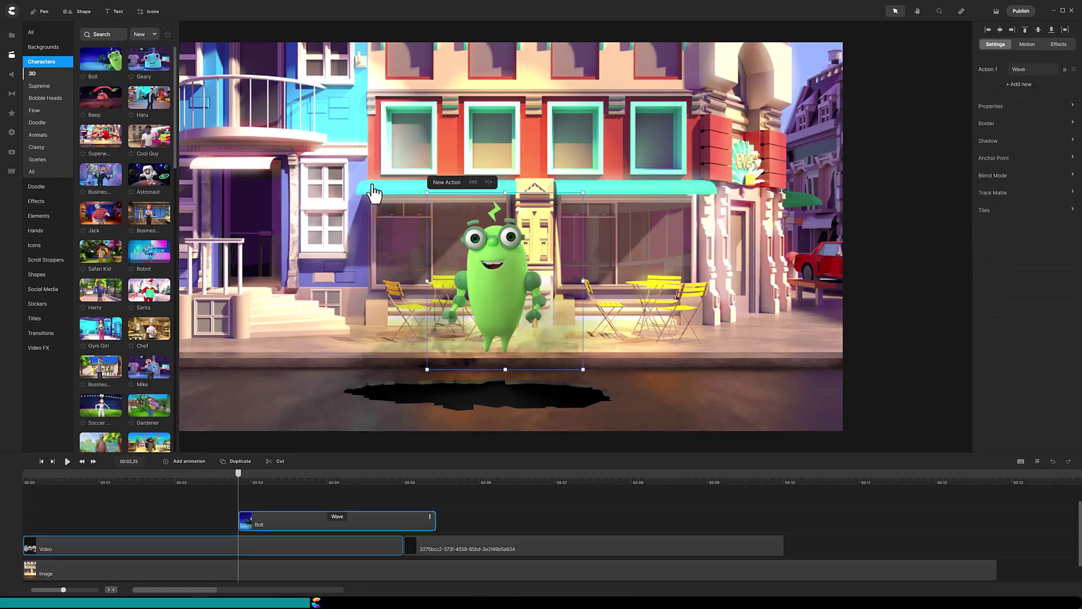
click(1018, 70)
click(904, 155)
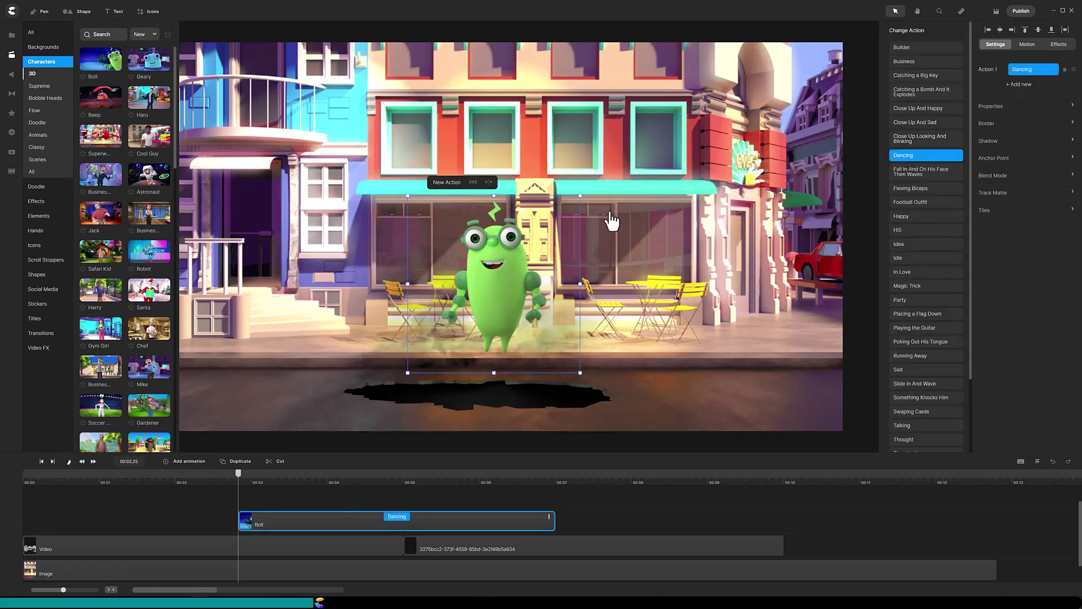
drag(581, 196, 496, 284)
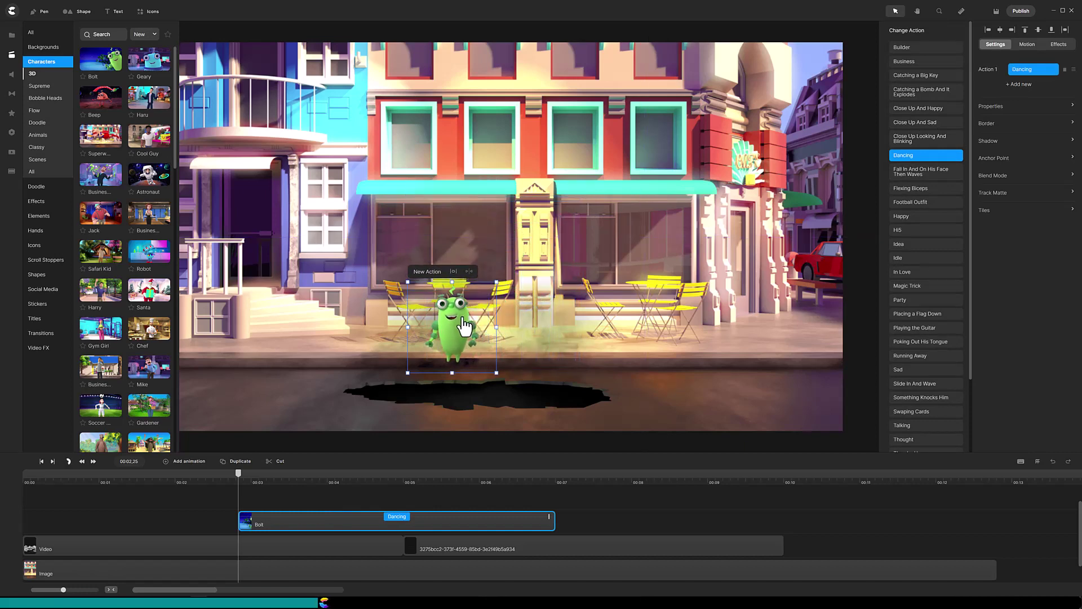
drag(461, 323, 411, 353)
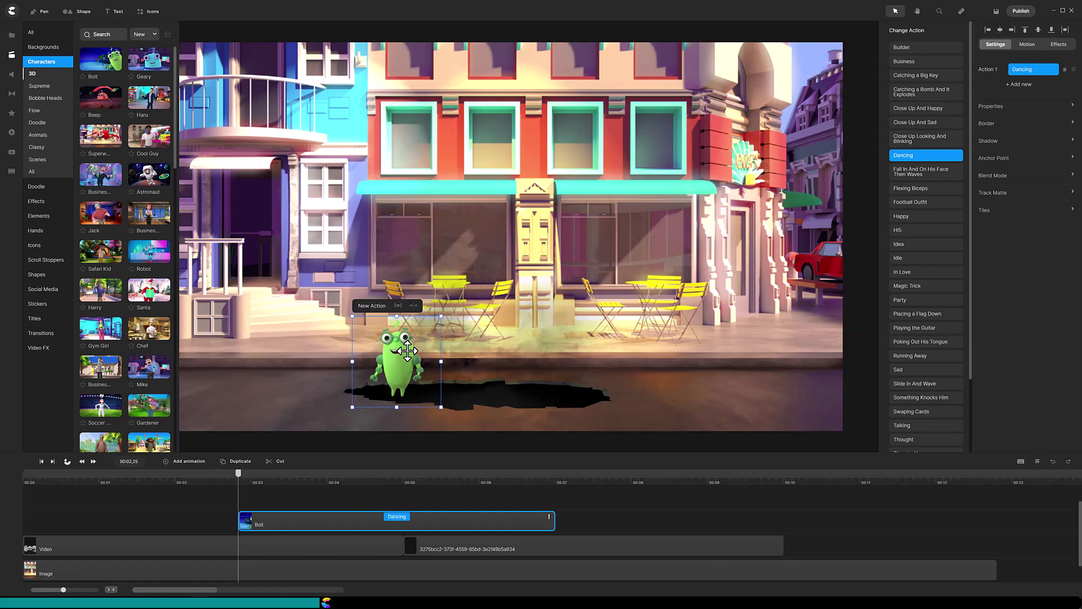
Step: Add a Spins Around Beep, shrunk and placed at the hole's right edge
drag(114, 85, 398, 193)
click(1017, 70)
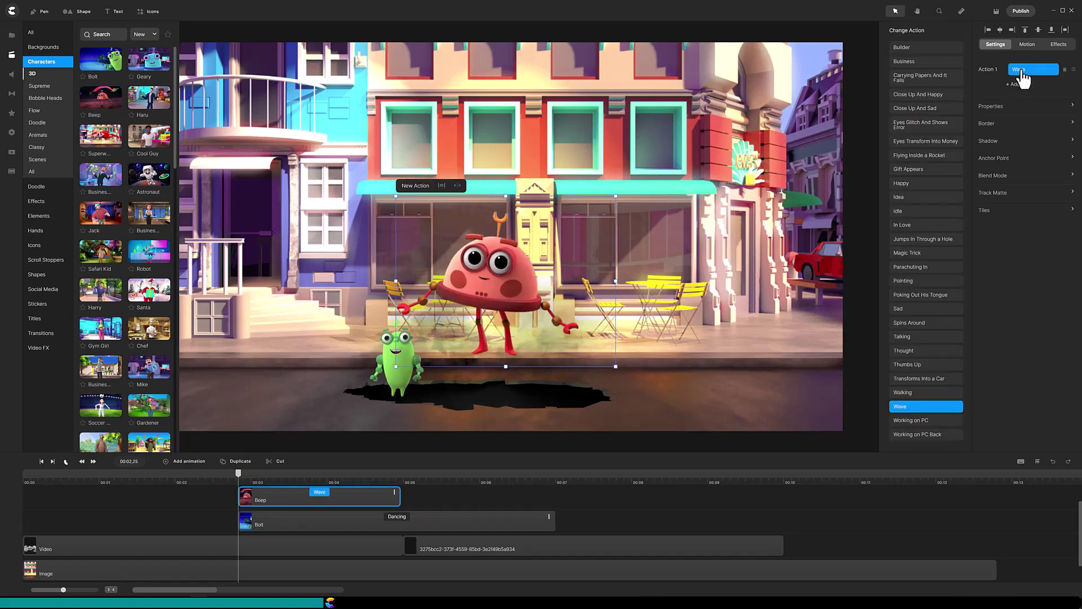
click(900, 324)
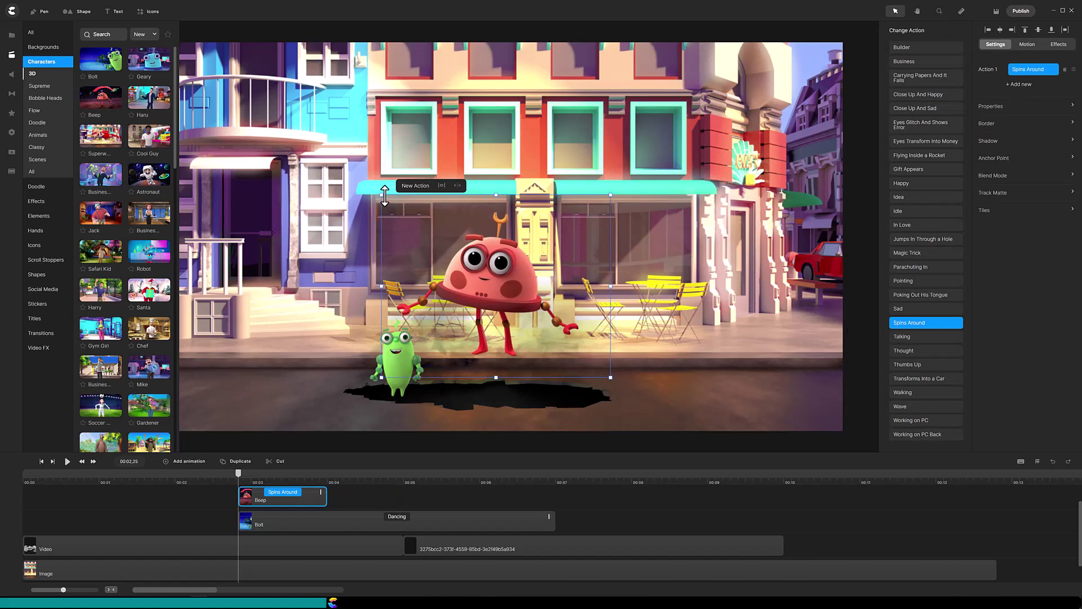
drag(382, 195, 500, 280)
drag(542, 319, 560, 350)
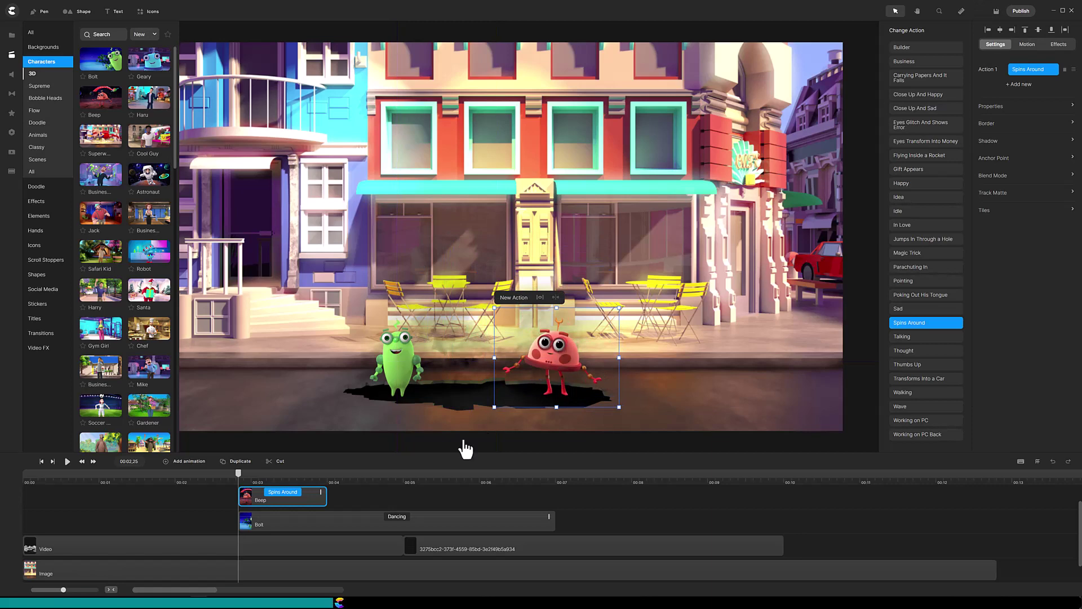
Step: Lengthen the Beep and Bolt clips and move both to start at 00:00
drag(319, 494, 557, 494)
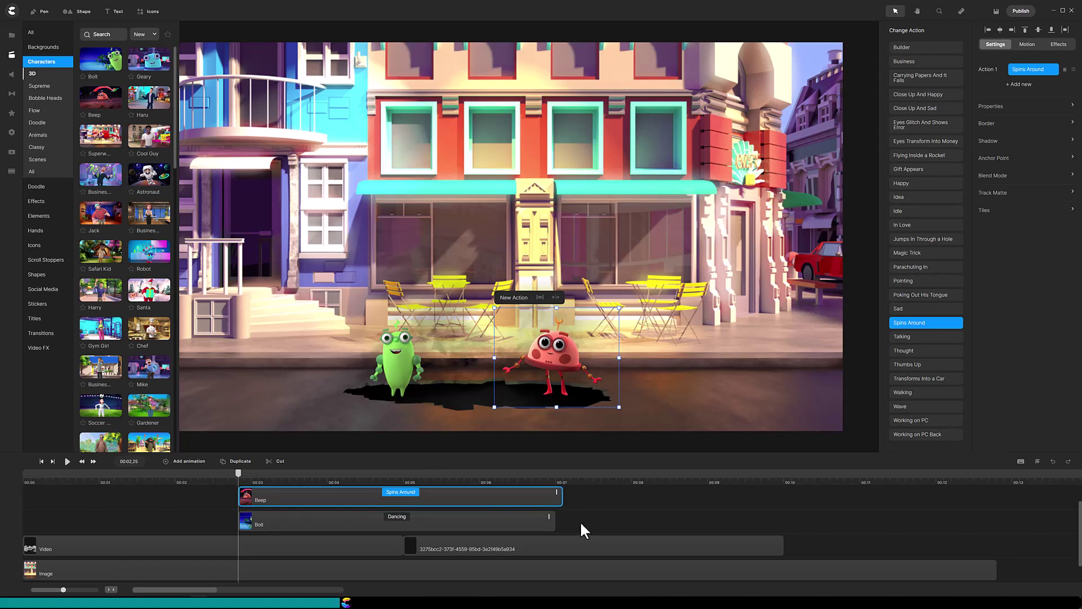
click(541, 517)
shift+click(511, 498)
drag(504, 497, 273, 505)
drag(334, 523, 347, 523)
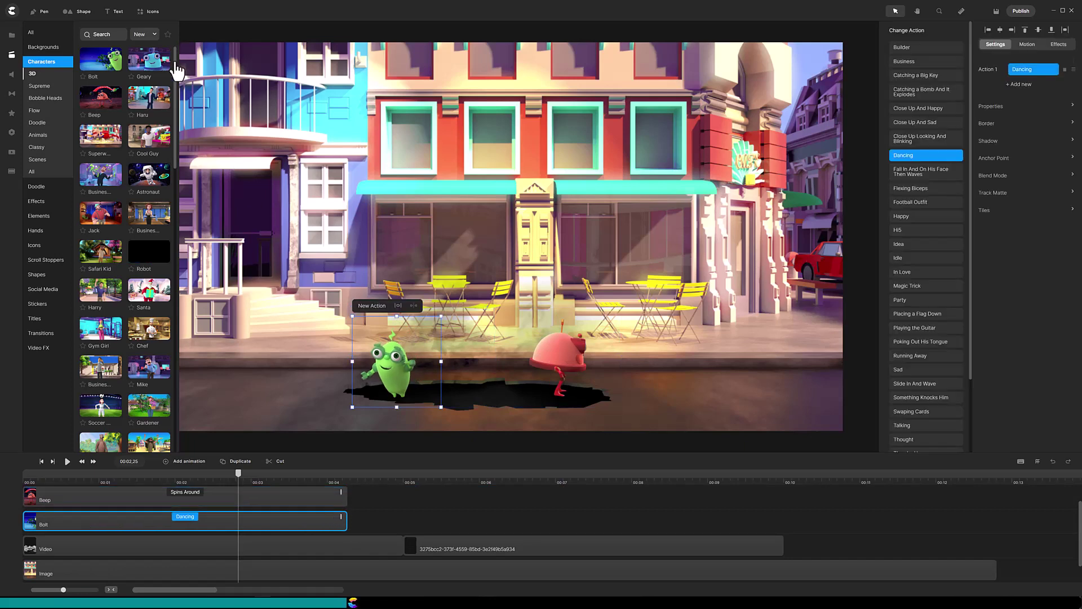
Step: Set Geary's action to Builder with its starting animation disabled
click(418, 290)
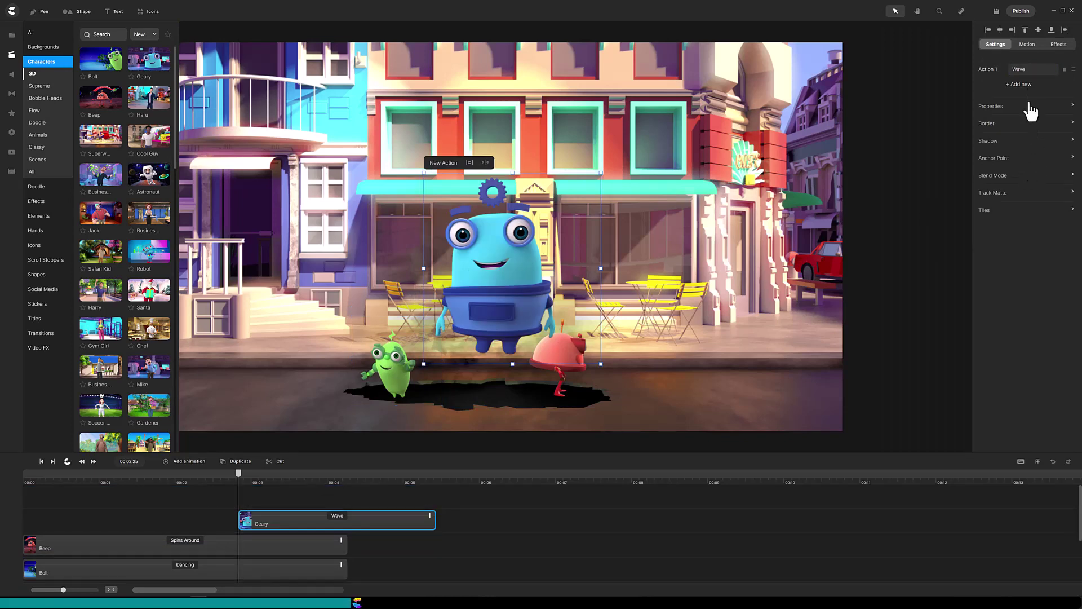
click(1024, 70)
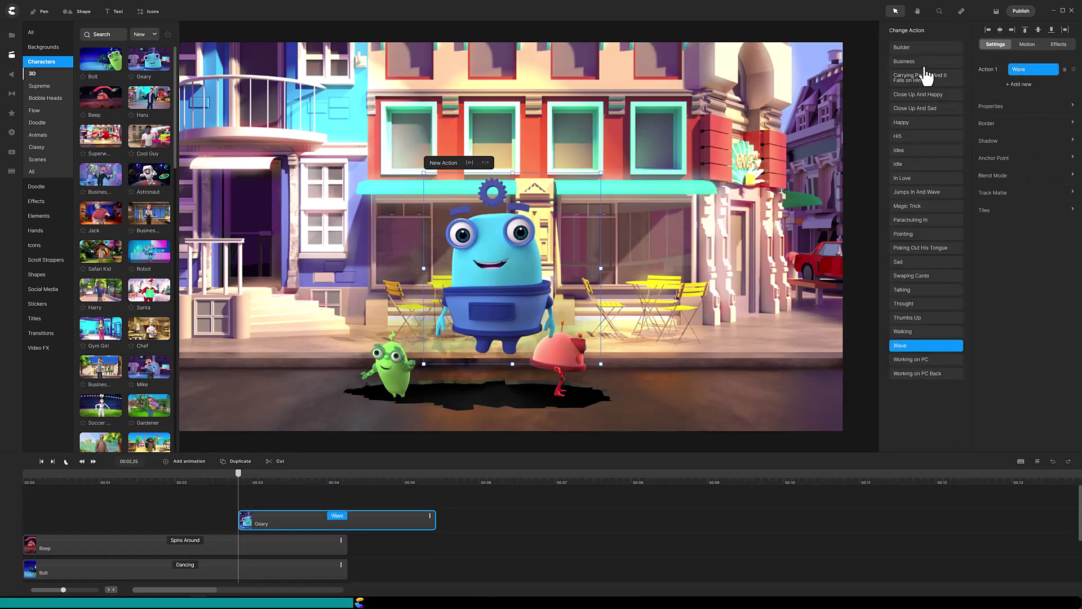
click(902, 48)
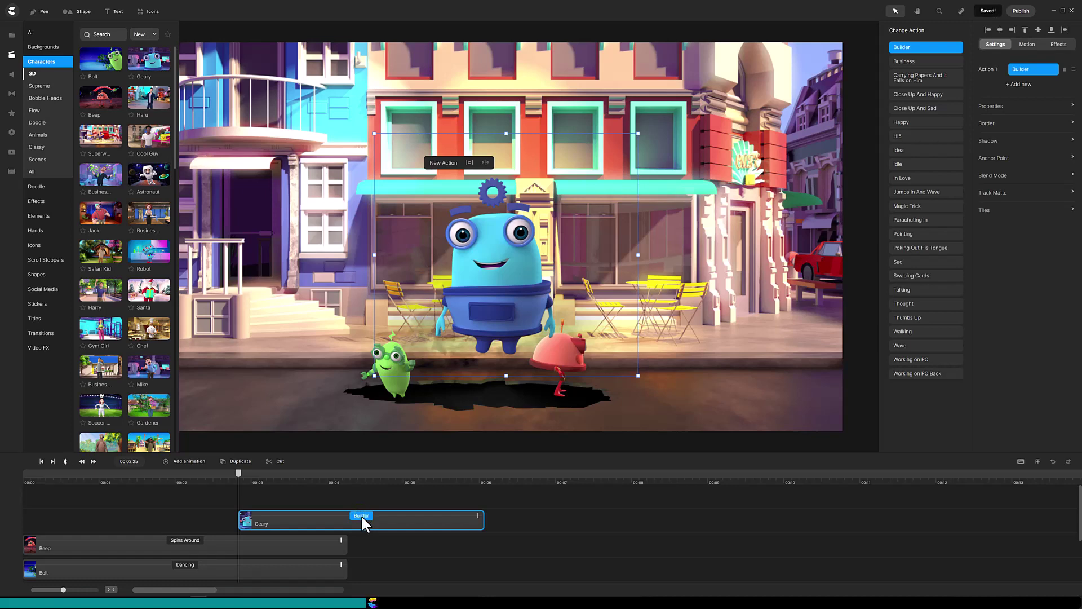
right_click(361, 515)
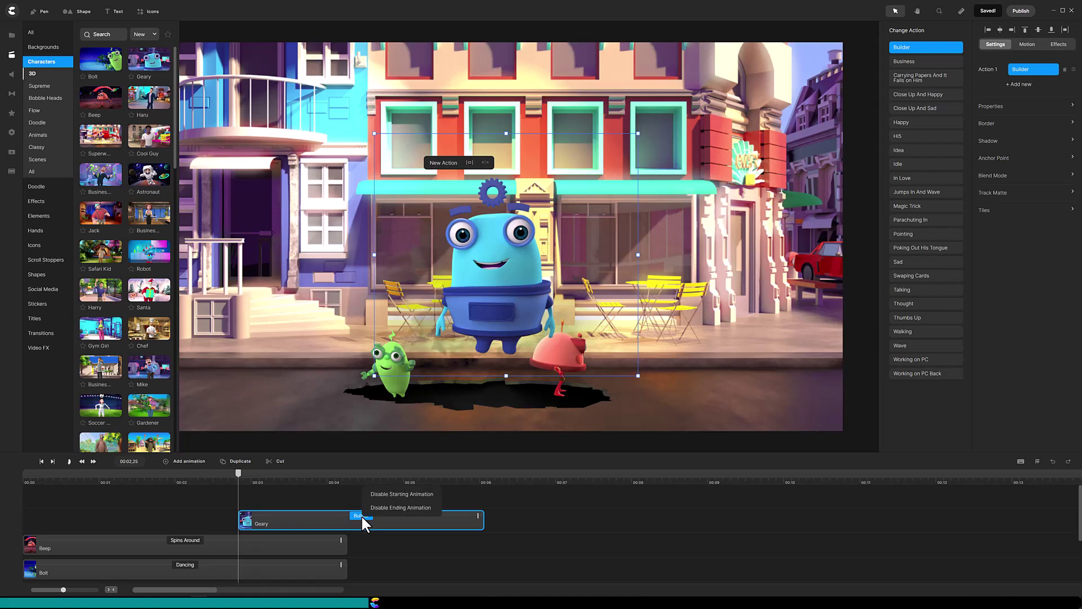
click(391, 493)
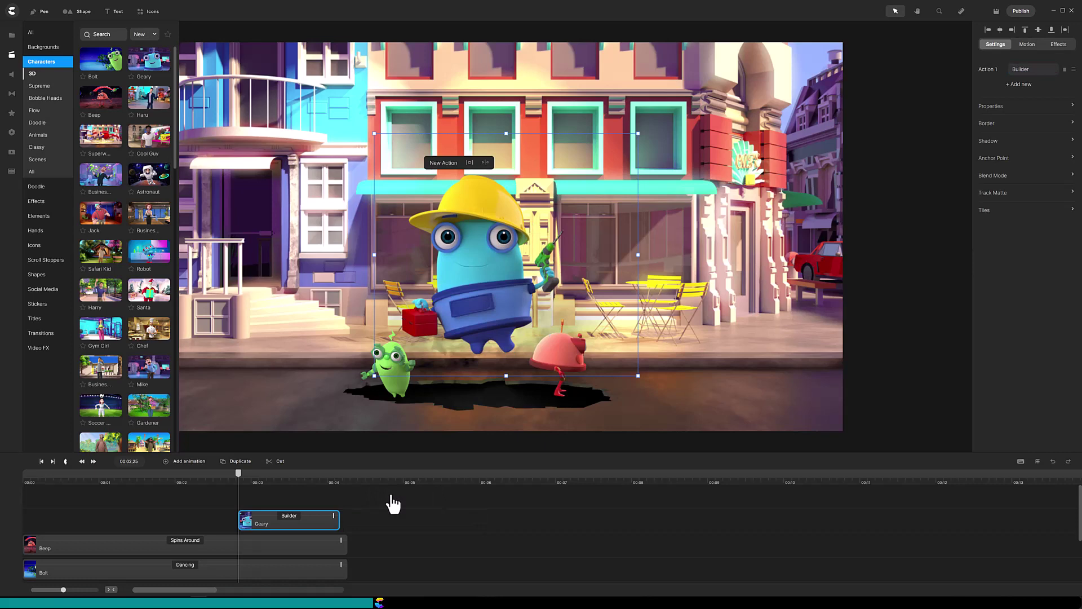
Step: Shrink Geary into the hole's centre and make its clip start at 00:00, lengthened
drag(375, 134, 472, 223)
drag(556, 291, 484, 350)
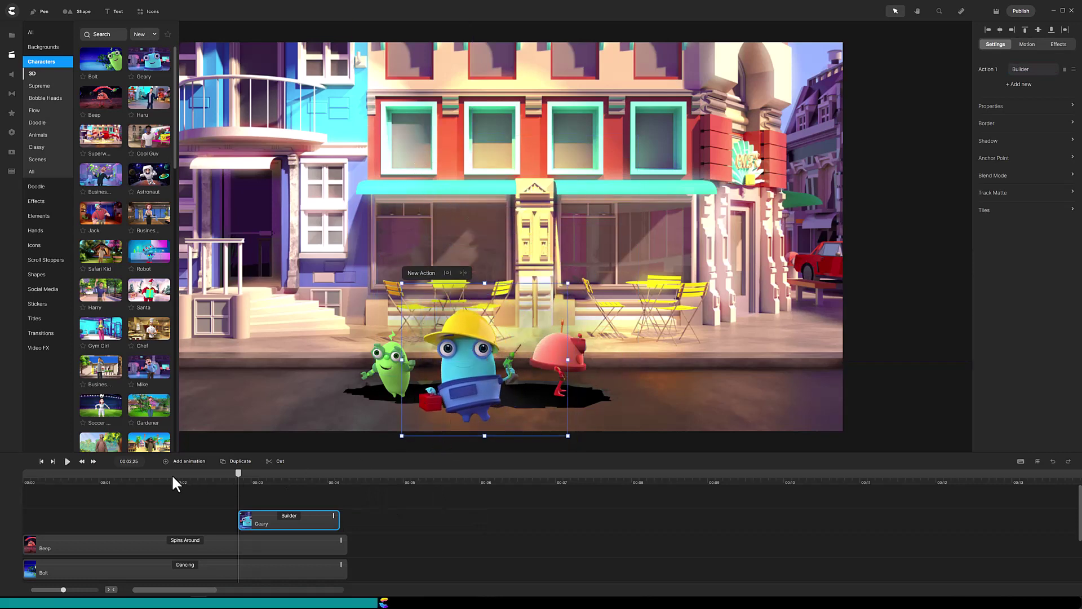
drag(290, 522, 36, 528)
drag(119, 516, 350, 514)
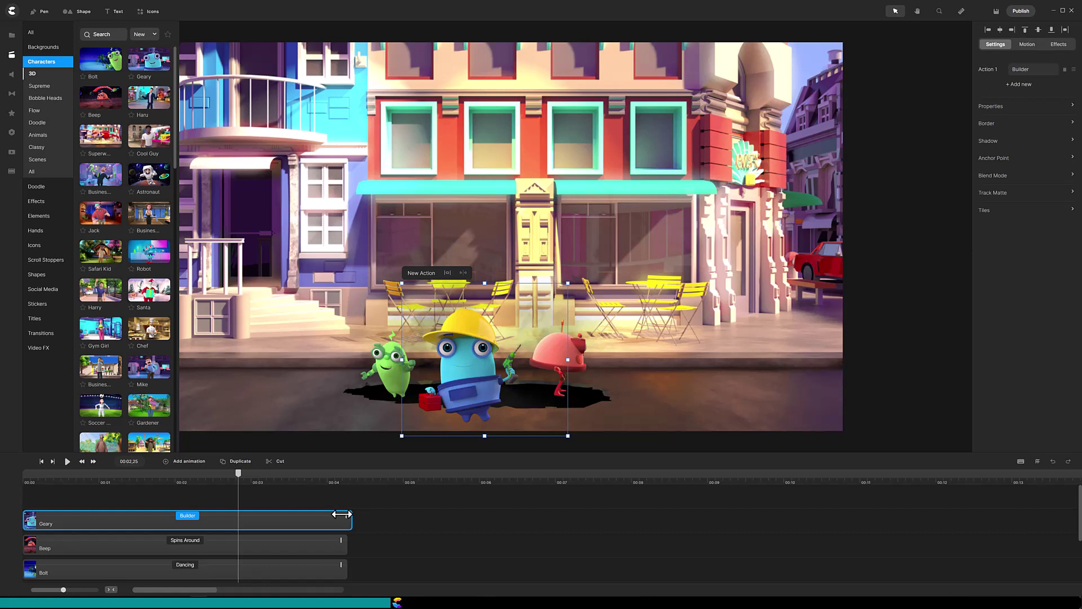
Step: Add Poking Out His Tongue as the second action for Geary, Beep and Bolt
click(342, 514)
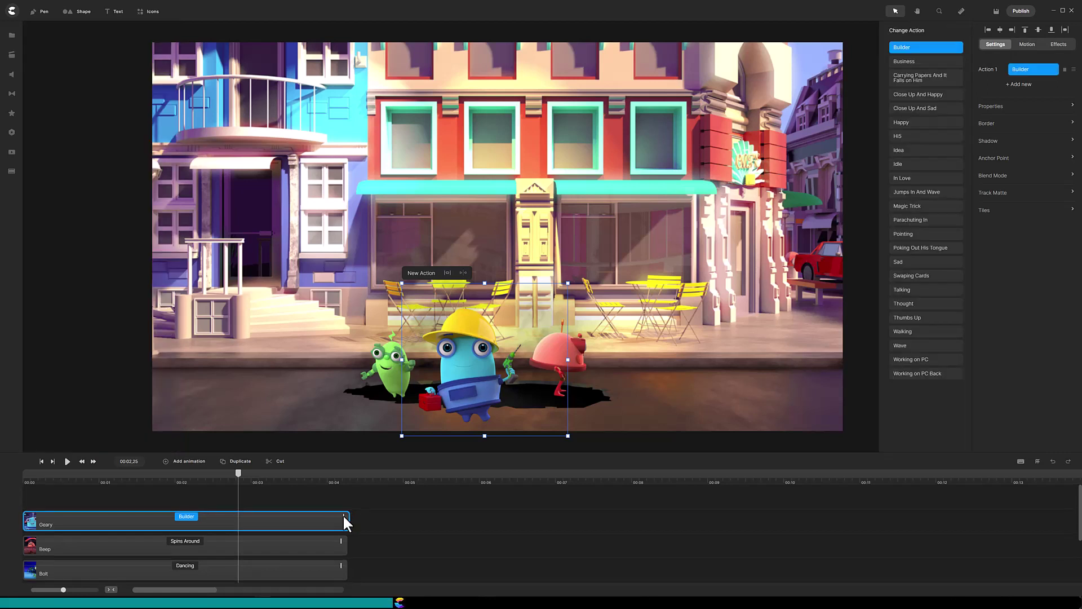
click(1019, 84)
click(907, 250)
click(316, 550)
click(1019, 84)
click(919, 295)
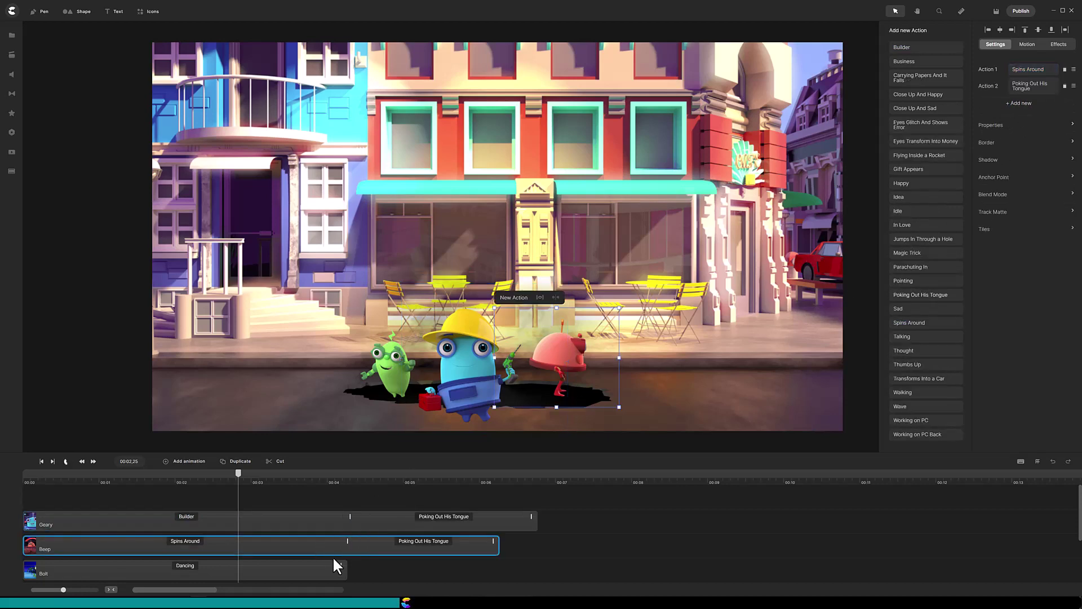
click(333, 559)
click(1014, 86)
click(924, 342)
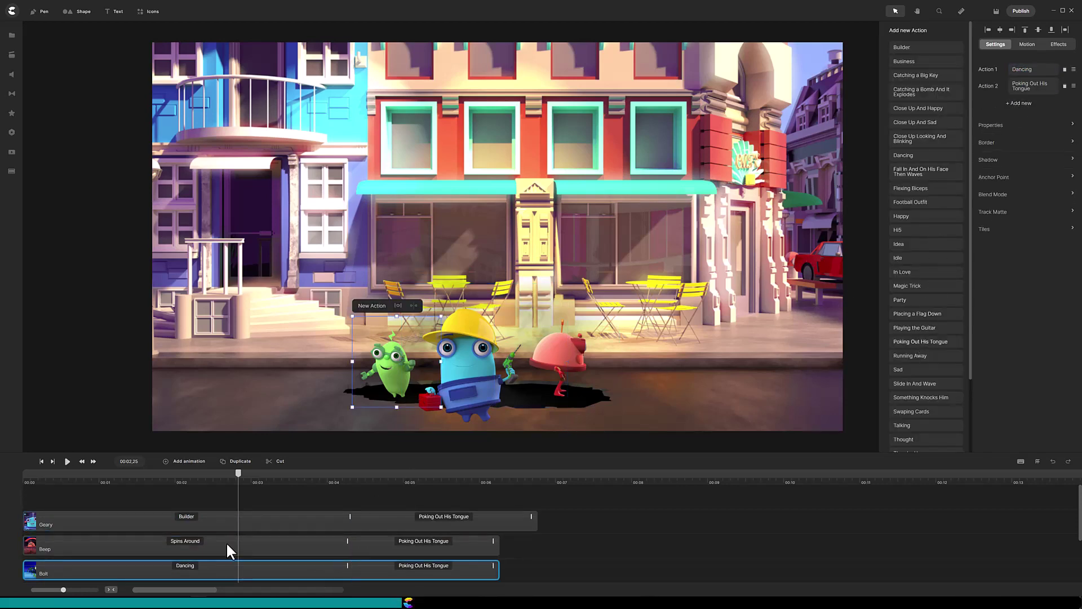
click(354, 479)
scroll(1075, 560, down, 1)
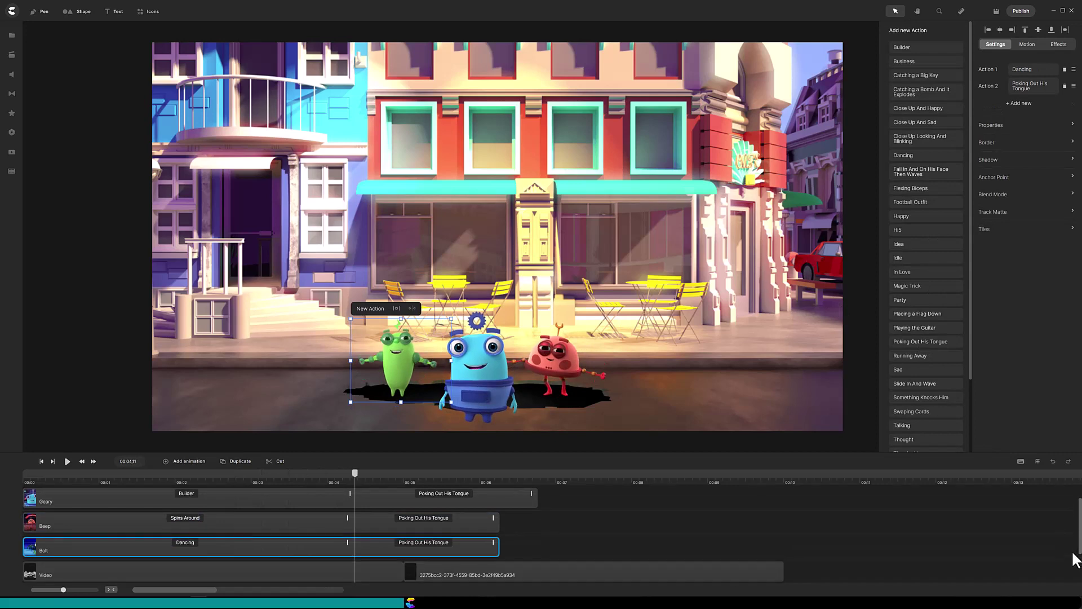
scroll(1075, 561, down, 2)
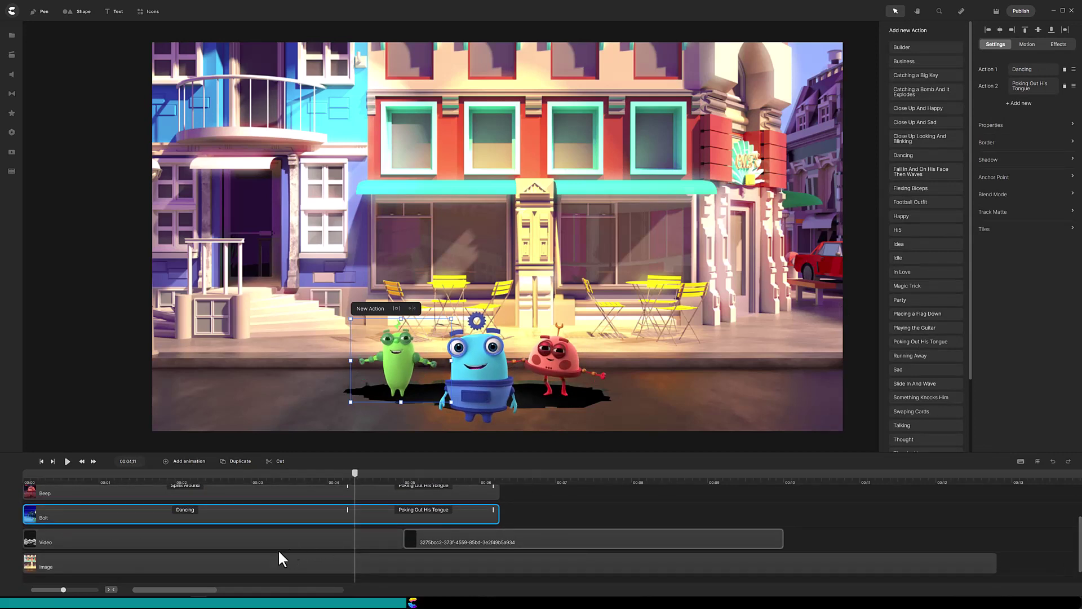
Step: Move both hole video clips later so they begin around 00:03.5
click(262, 540)
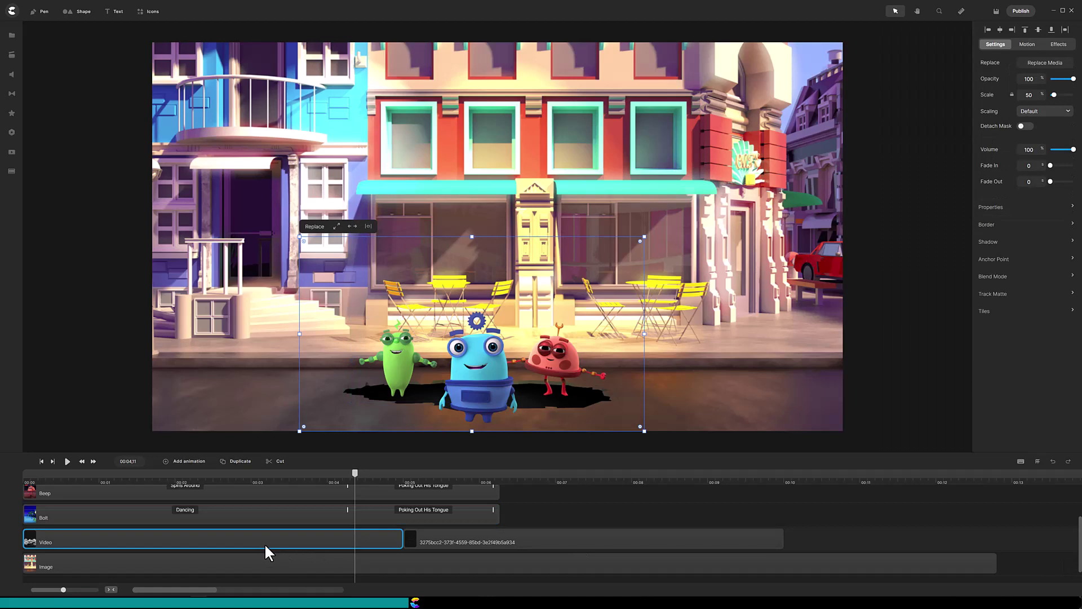
shift+click(420, 539)
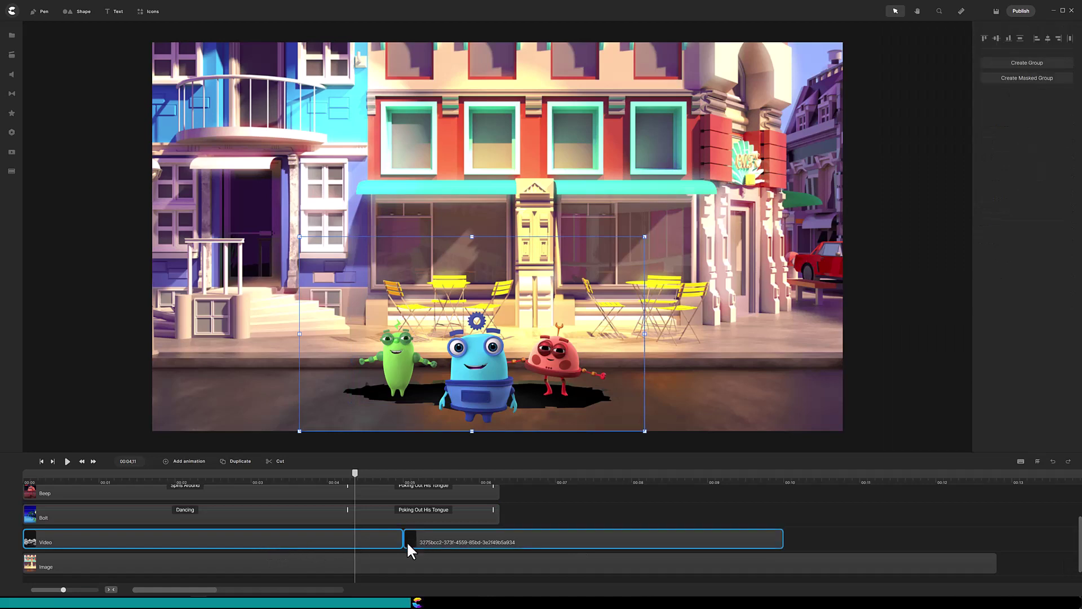
drag(314, 540, 595, 542)
drag(354, 473, 289, 473)
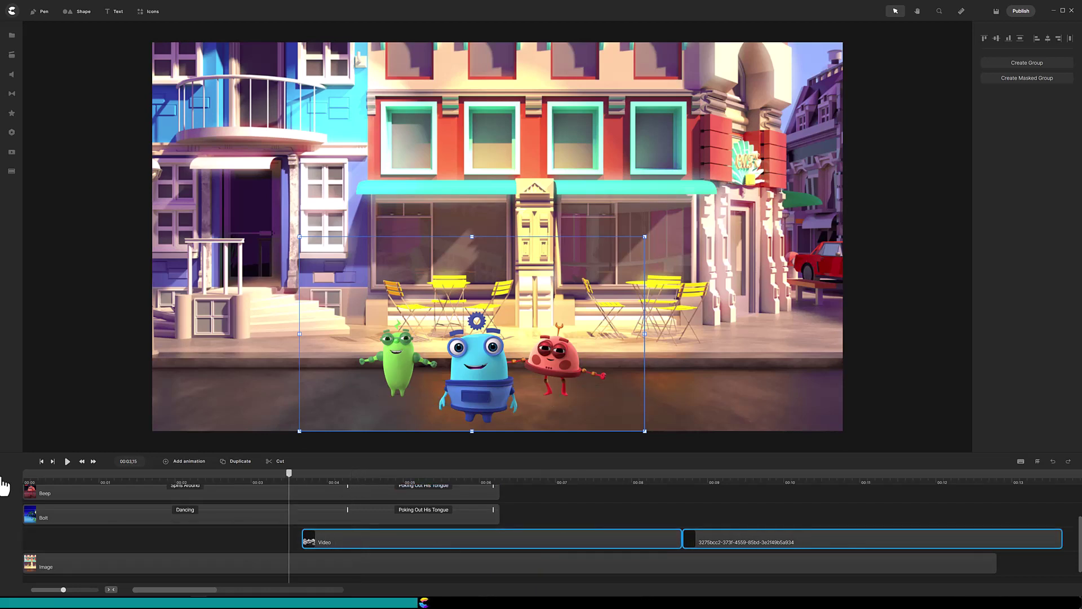
Step: Replay the scene from the start and save the project with Ctrl+S
drag(3, 484, 11, 477)
click(67, 461)
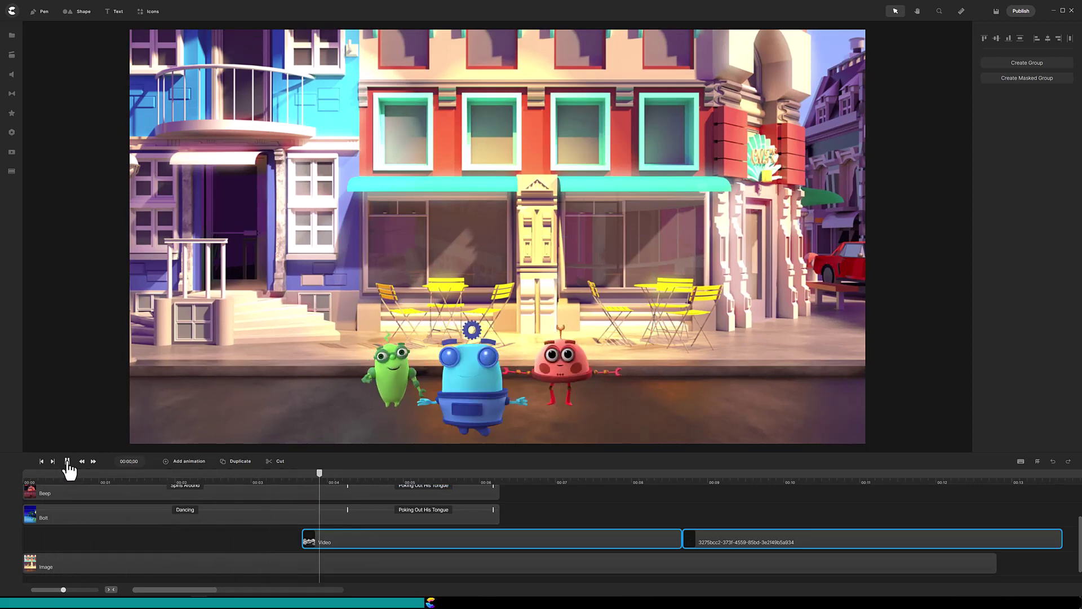
click(67, 461)
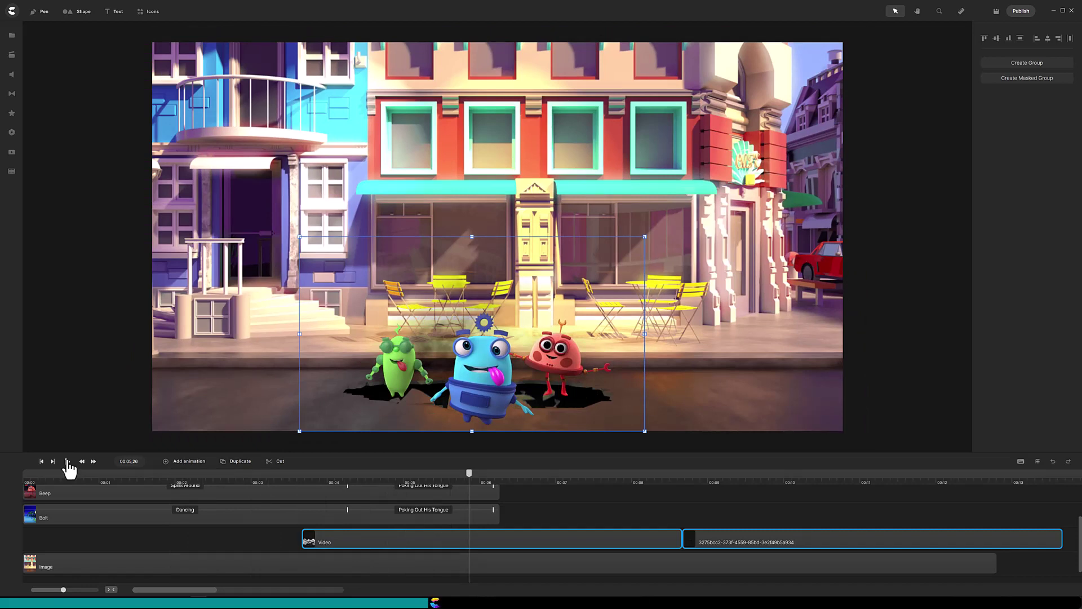
key(ctrl+s)
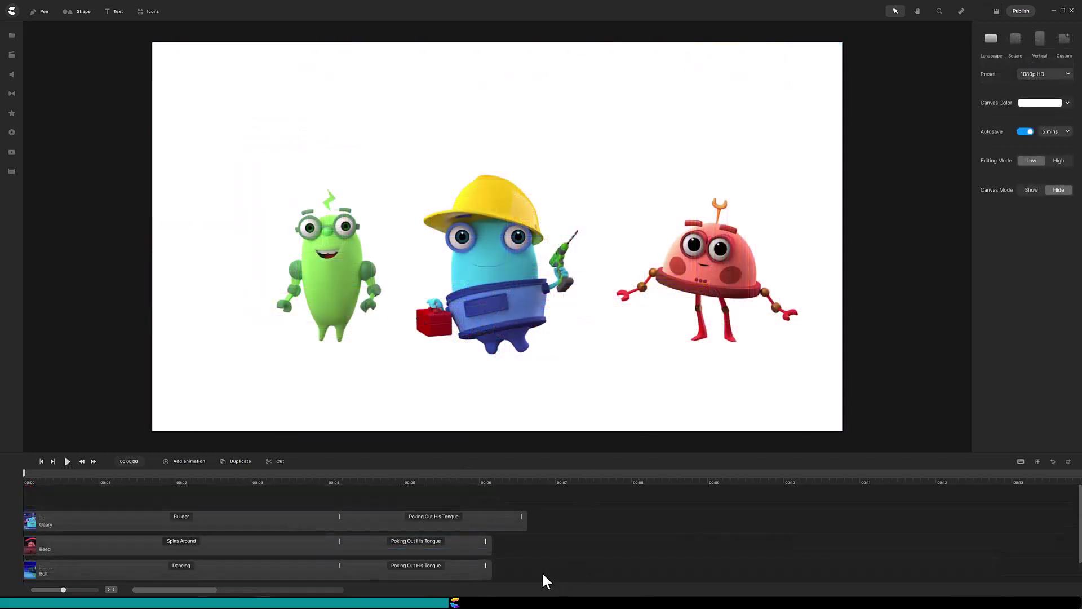
Step: Group the Geary, Beep and Bolt tracks into one clip and open its Batch Animations settings
drag(542, 574, 455, 525)
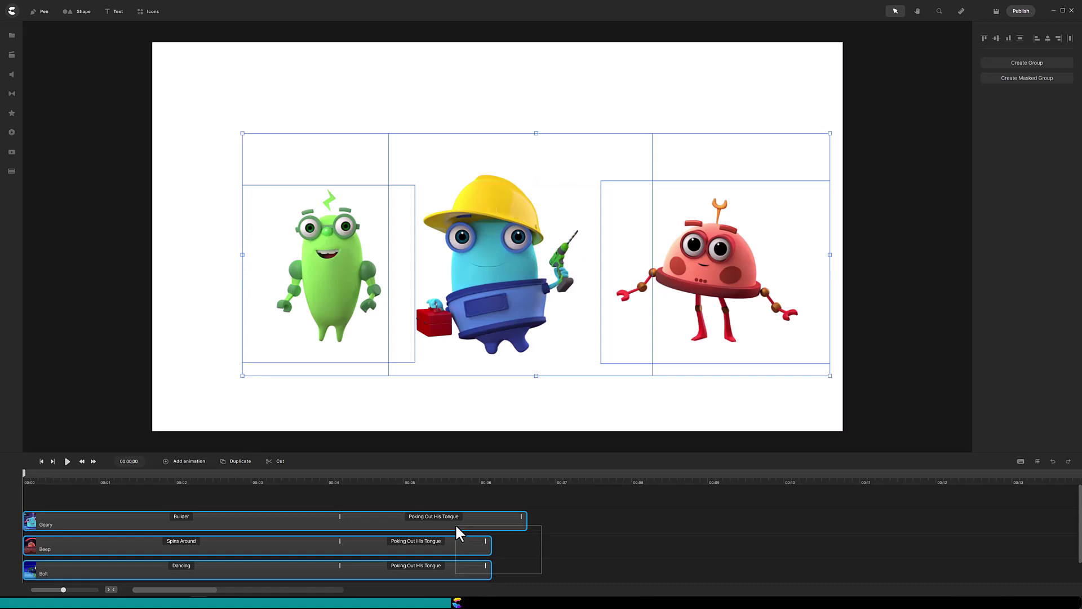
right_click(467, 521)
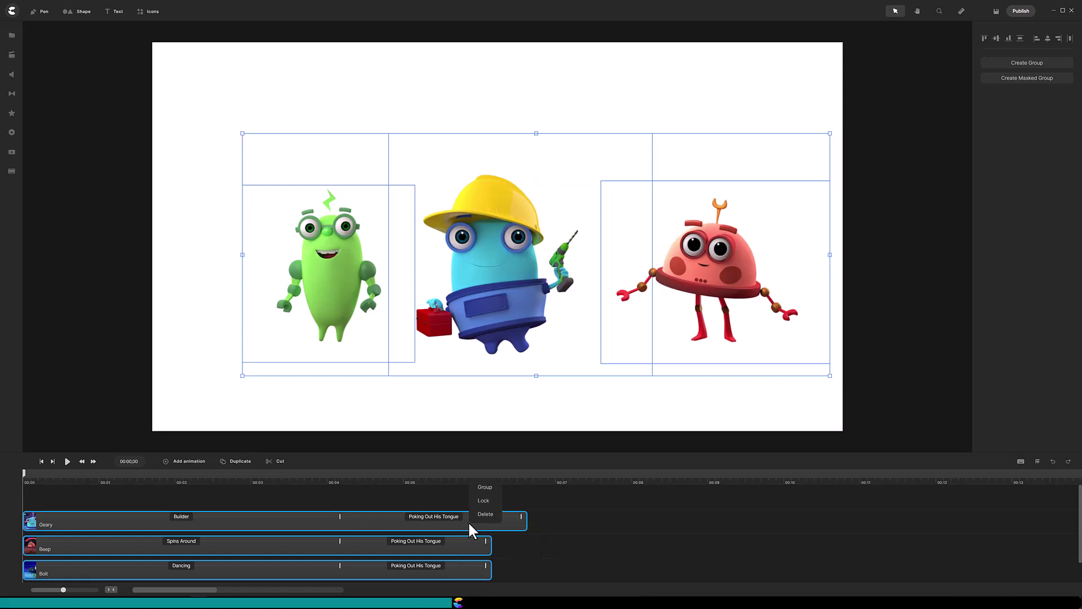
click(485, 487)
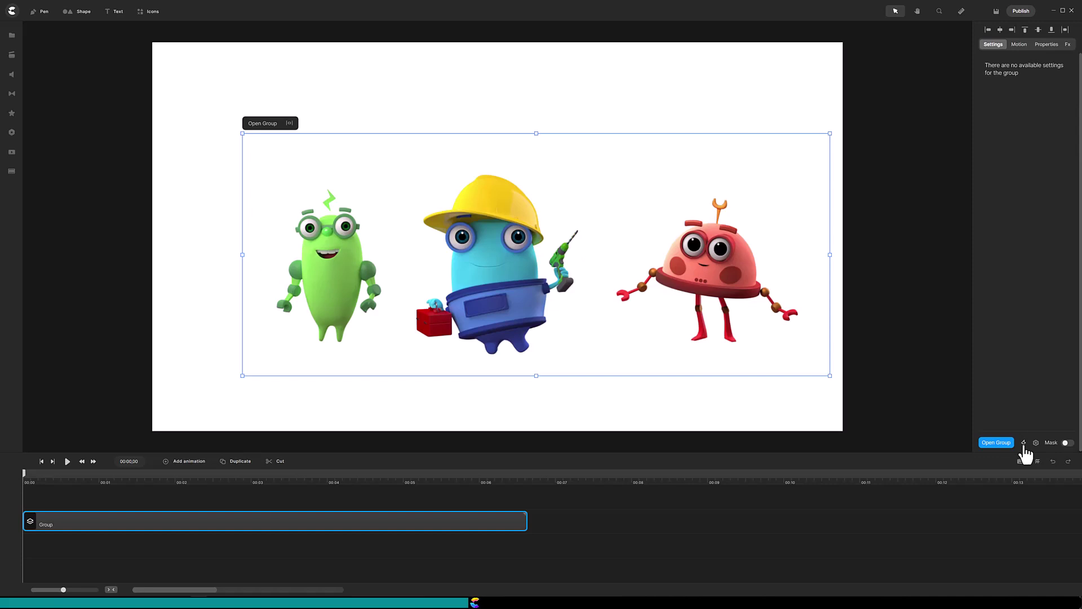
click(1024, 445)
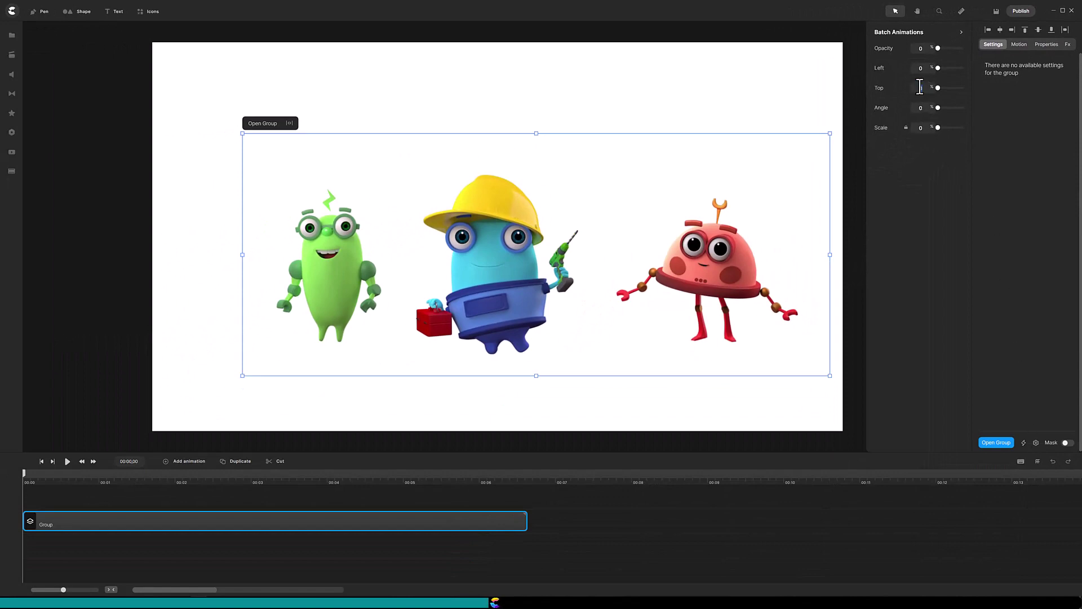
Step: Give the character group a Top batch offset of 9, then play and scrub the drop-in
click(920, 87)
text(9)
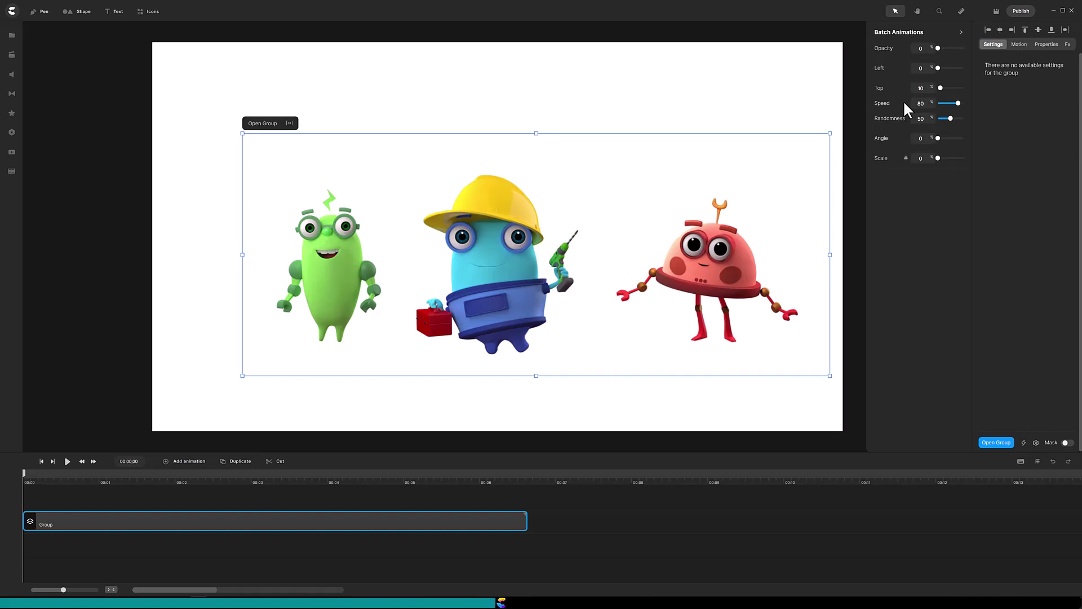
click(68, 461)
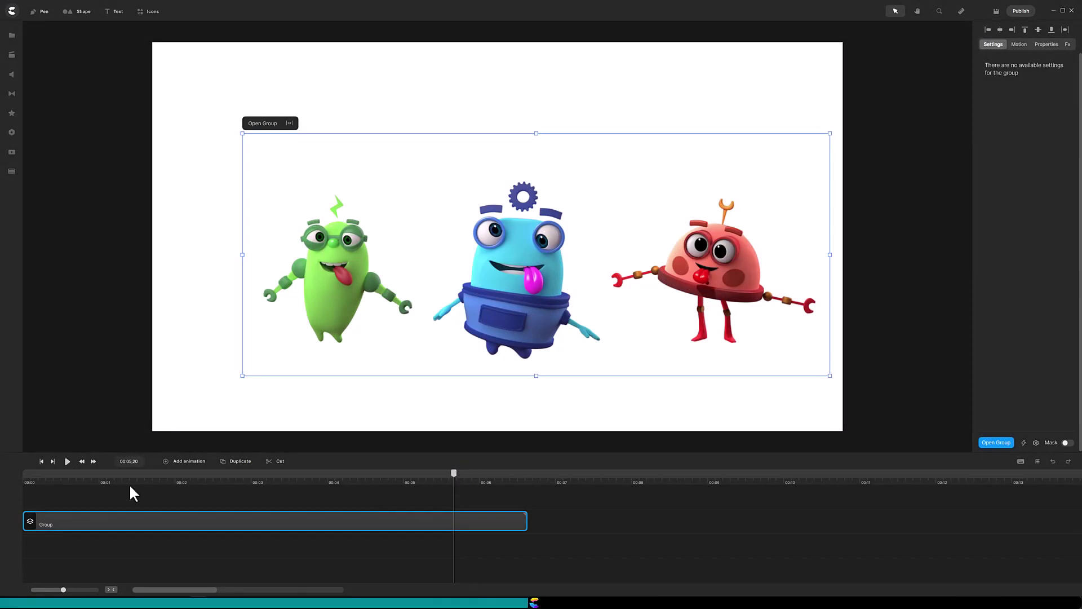
click(35, 490)
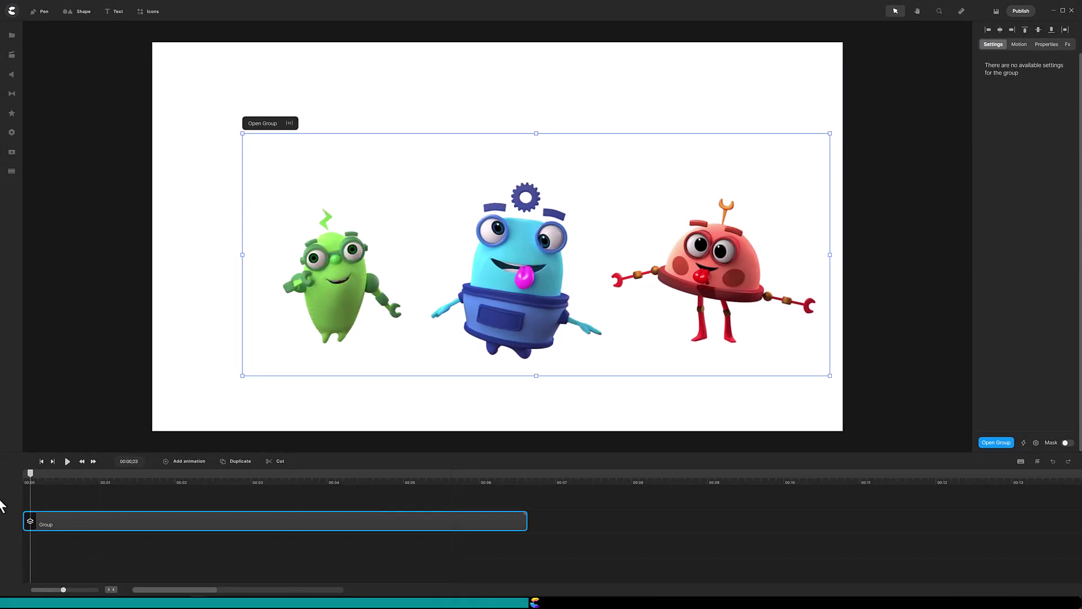
drag(42, 492, 293, 486)
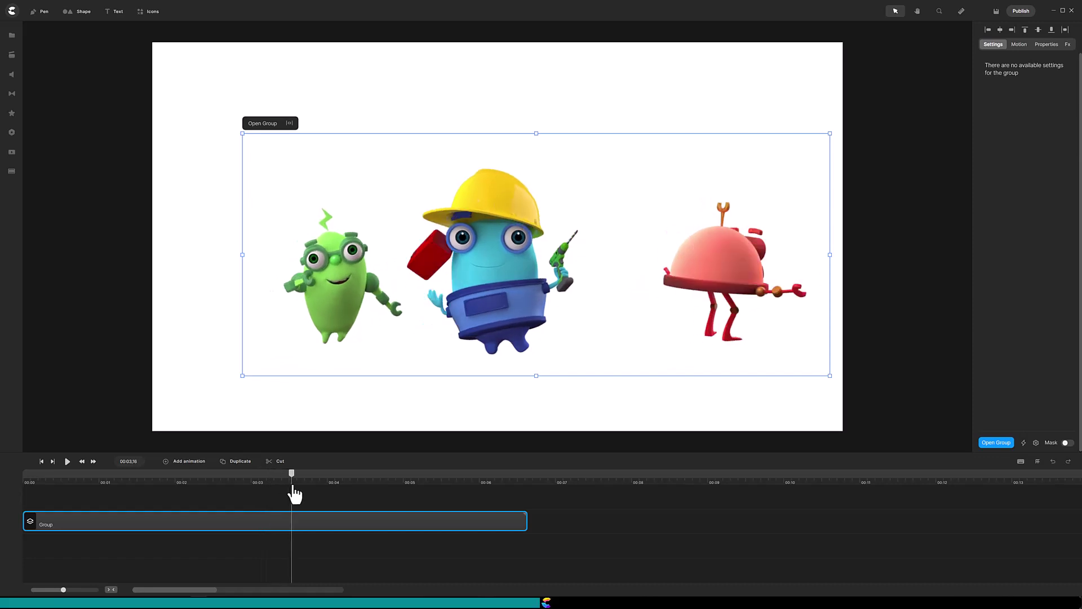
Step: Ungroup the characters into separate tracks, then group Geary alone and open Batch Animations
right_click(354, 530)
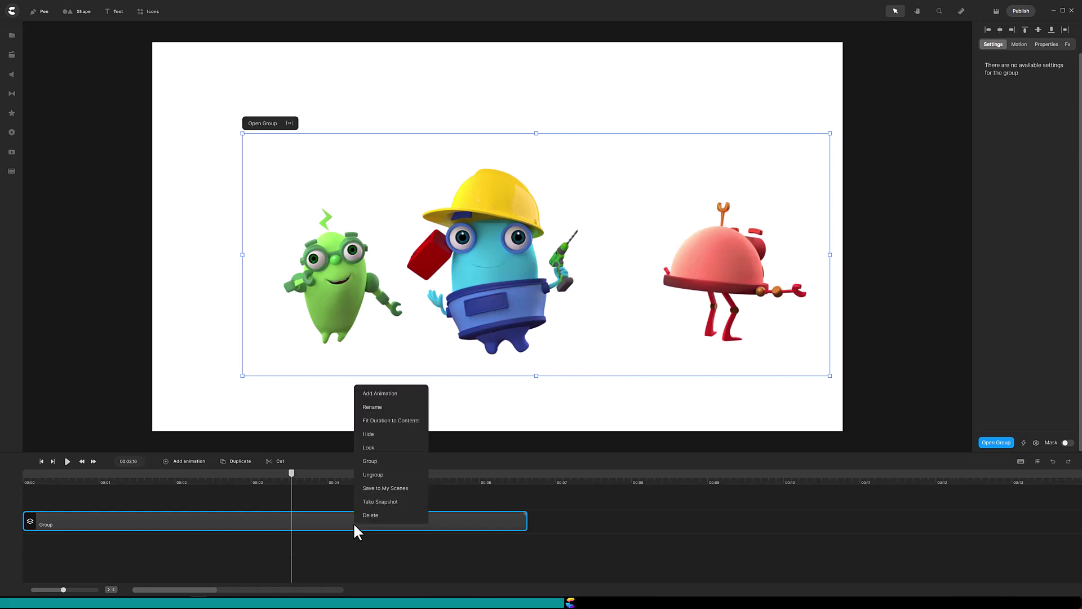
click(374, 475)
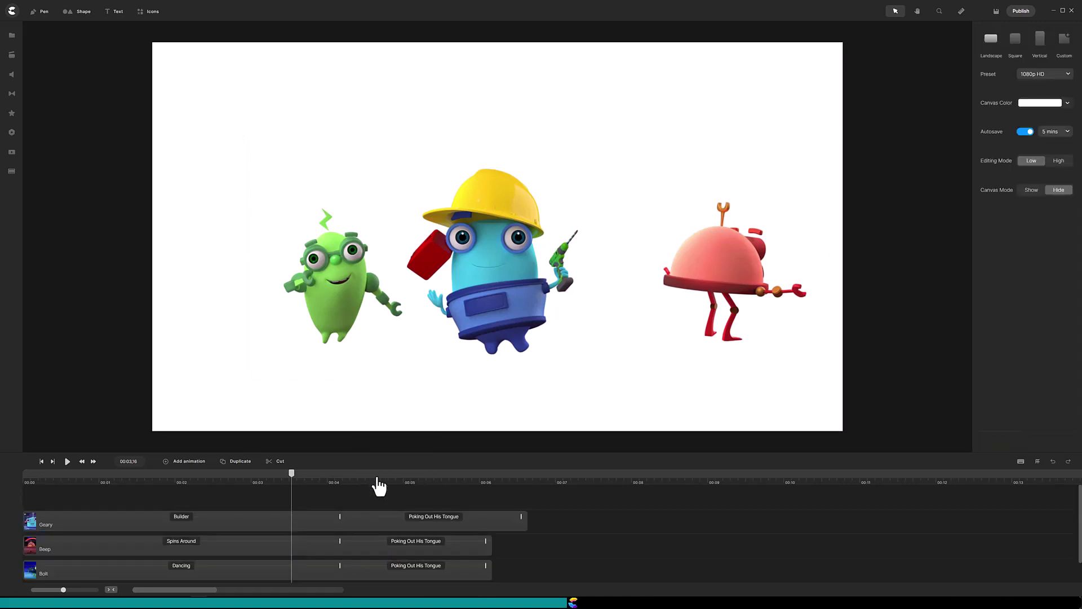
click(321, 522)
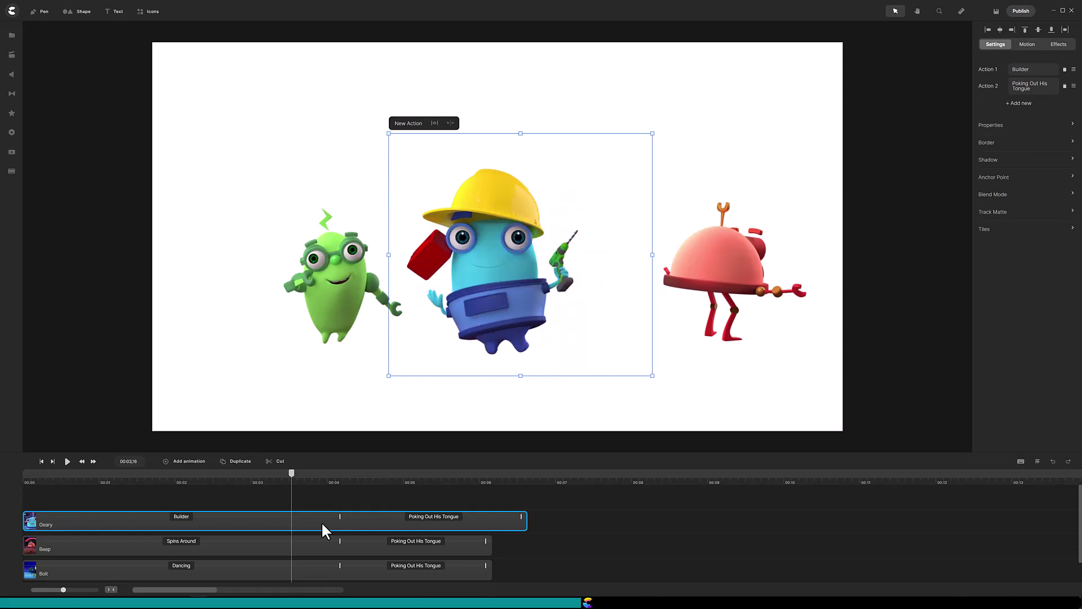
right_click(322, 524)
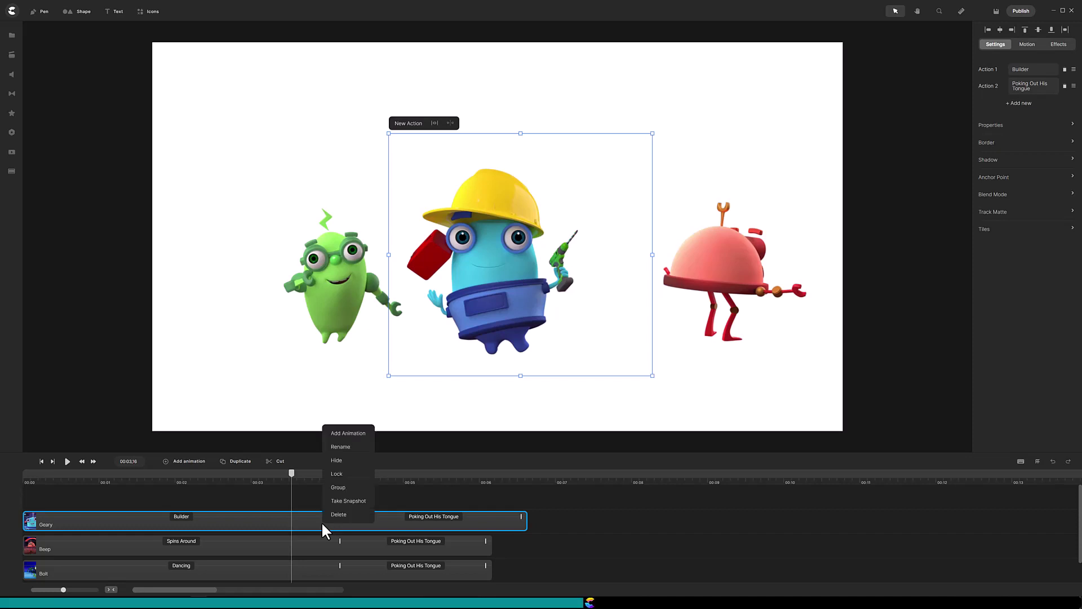
click(340, 488)
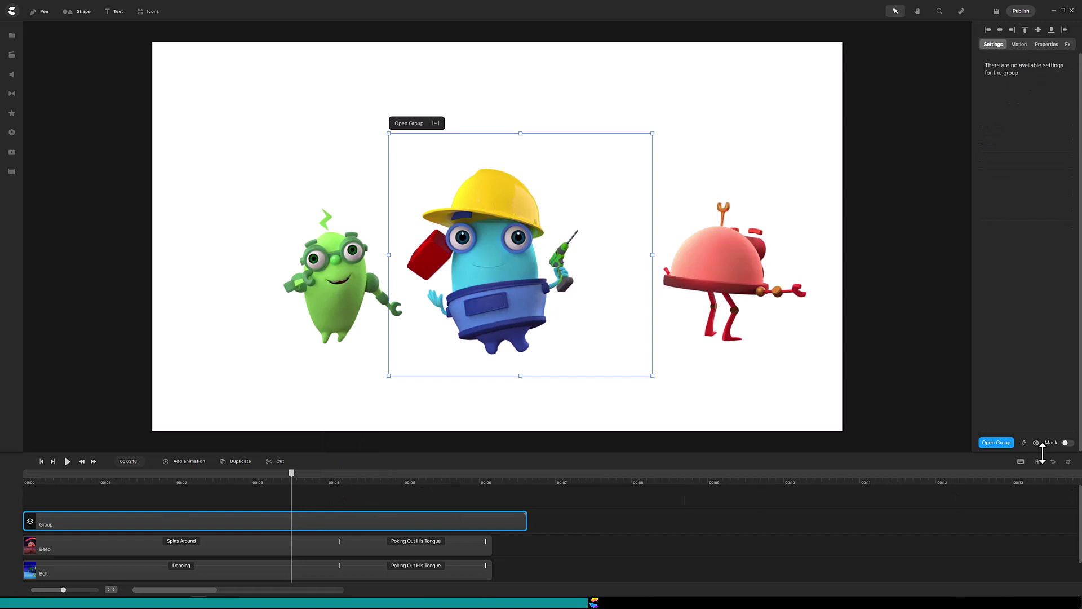
click(1023, 444)
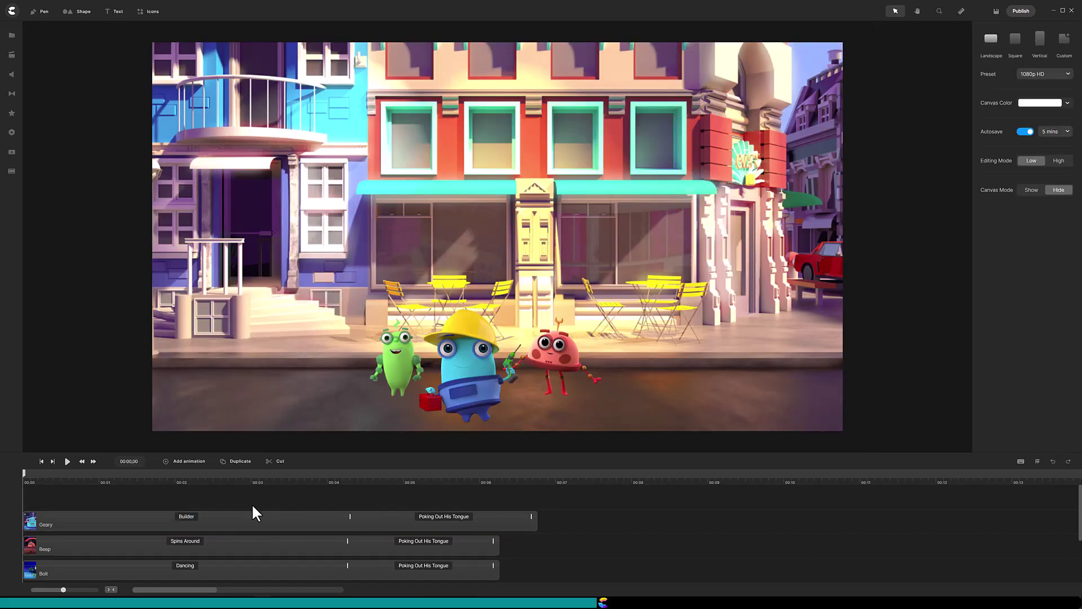
Step: Split all three character clips at about 00:04
drag(251, 500, 292, 562)
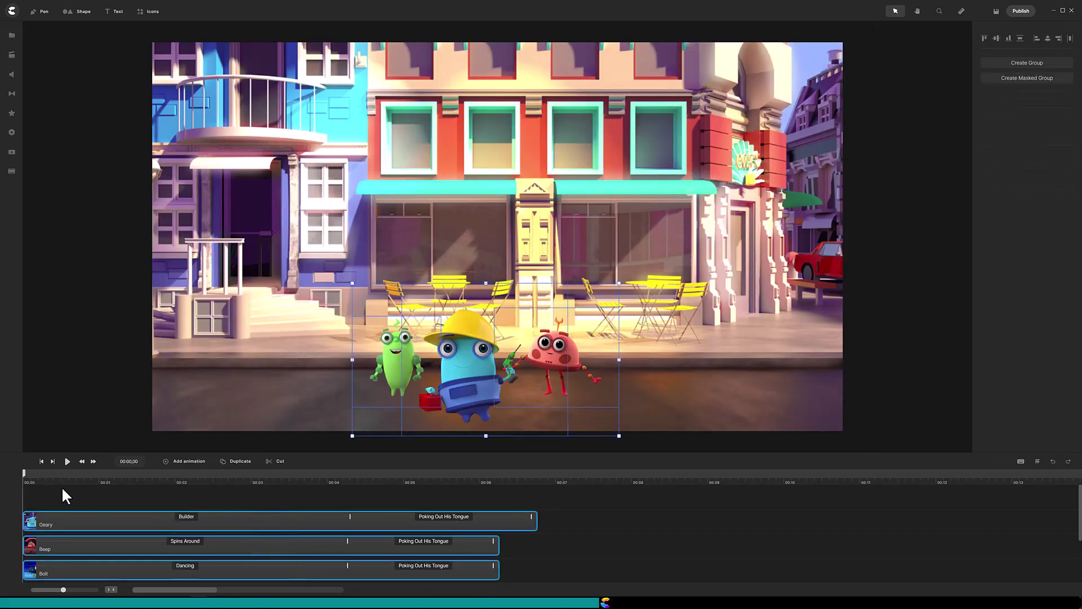
drag(22, 471, 329, 499)
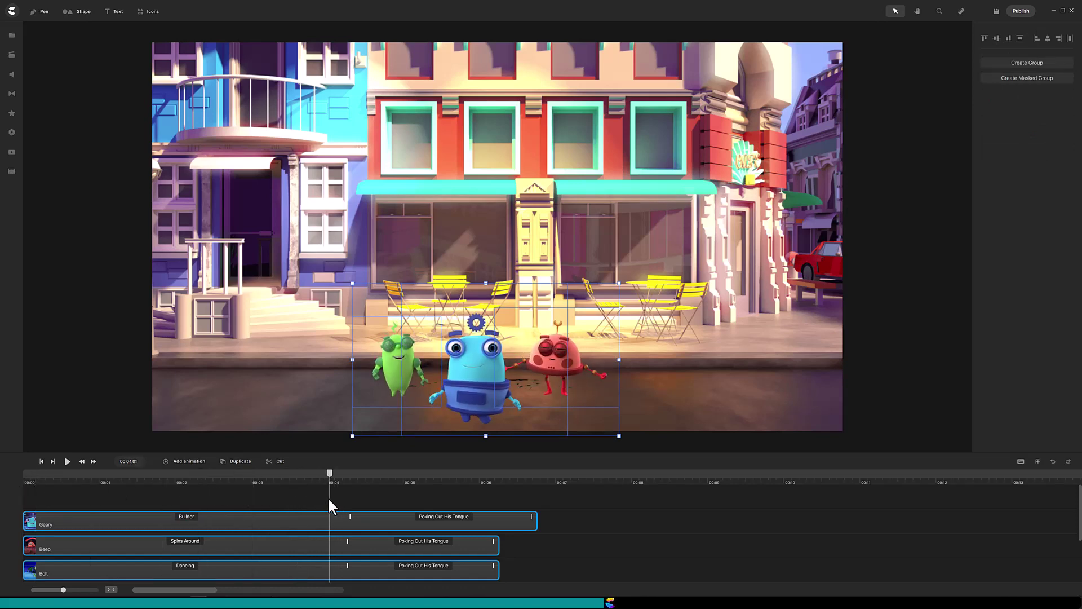
click(281, 464)
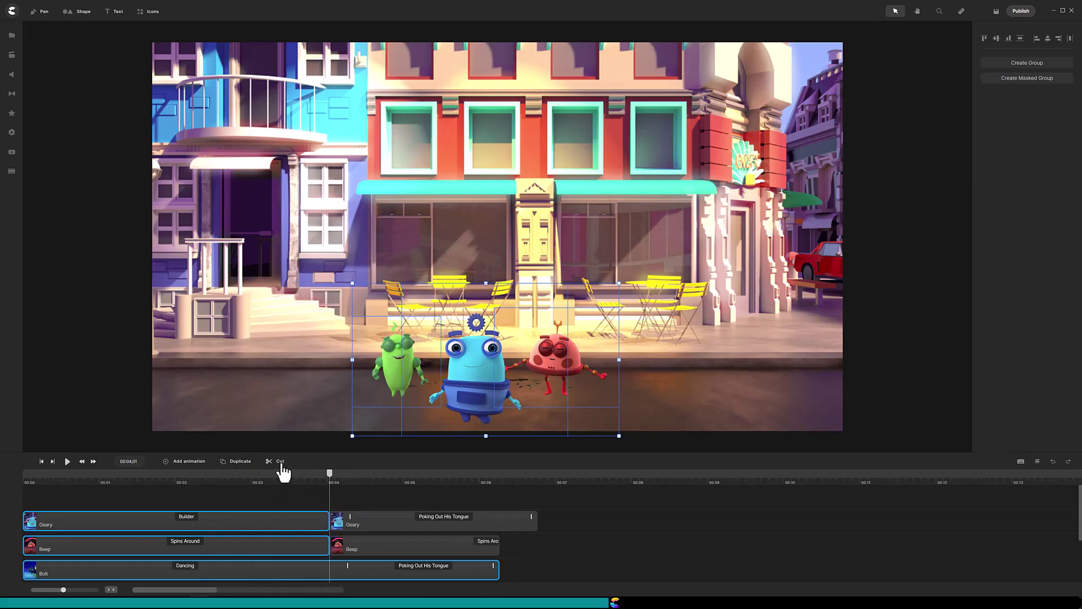
Step: Group Bolt's Dancing clip on its own and edit its batch animation Speed
click(245, 569)
right_click(244, 569)
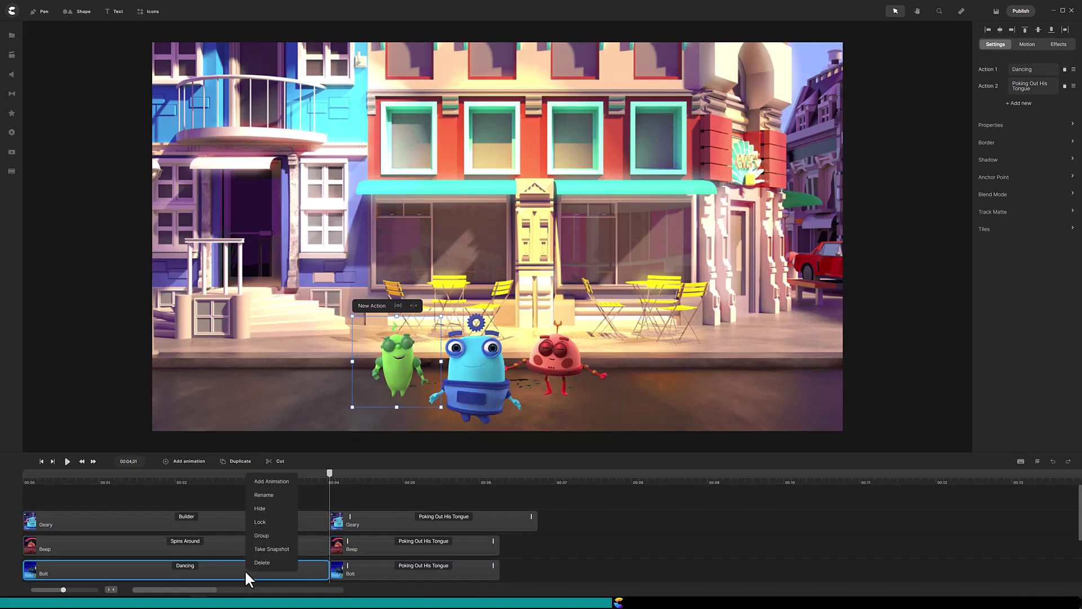
click(260, 538)
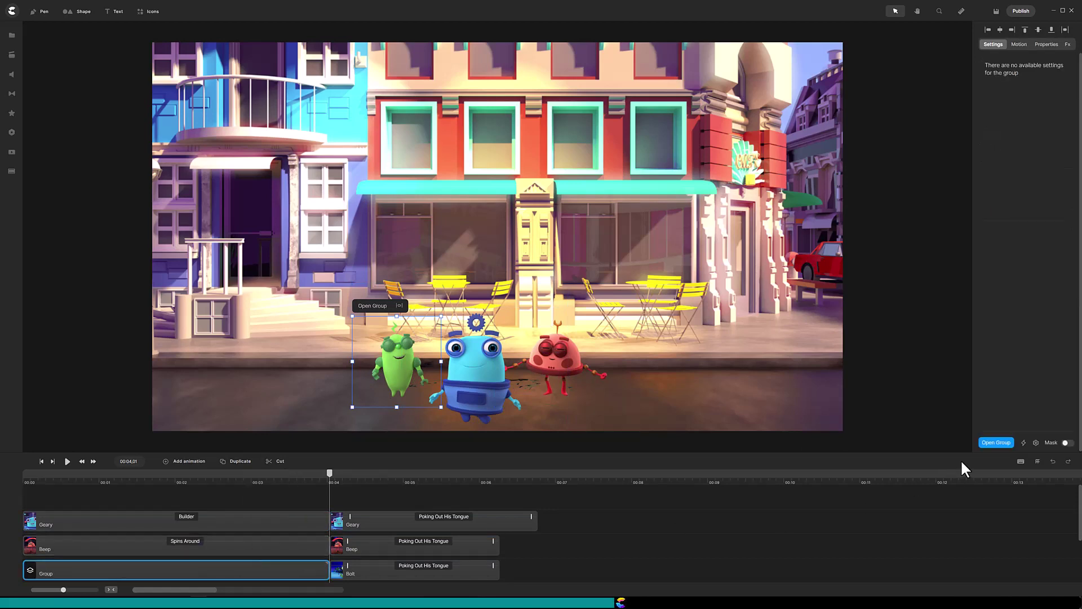
click(1023, 443)
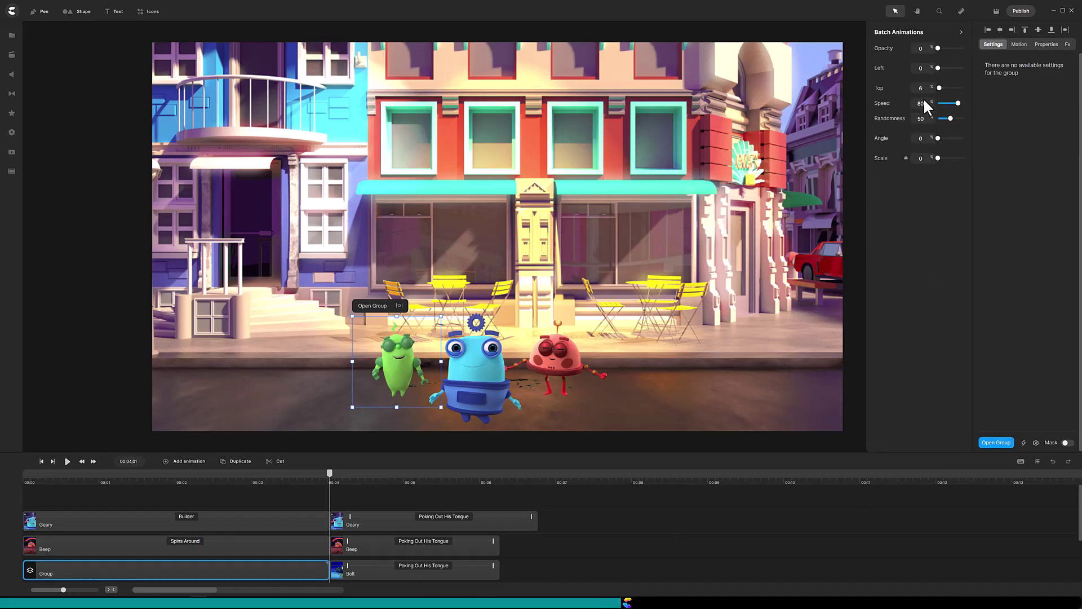
key(BackSpace)
Step: Group Beep's Spins Around clip and give it a Top batch offset of 5 with Speed 95
click(268, 545)
right_click(267, 545)
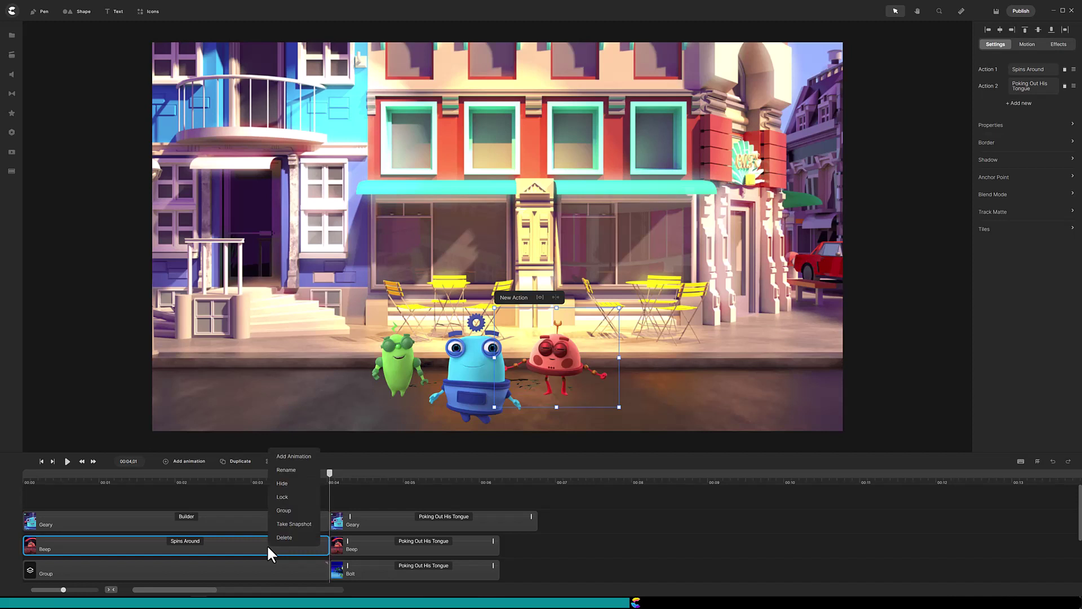
click(288, 510)
click(1024, 444)
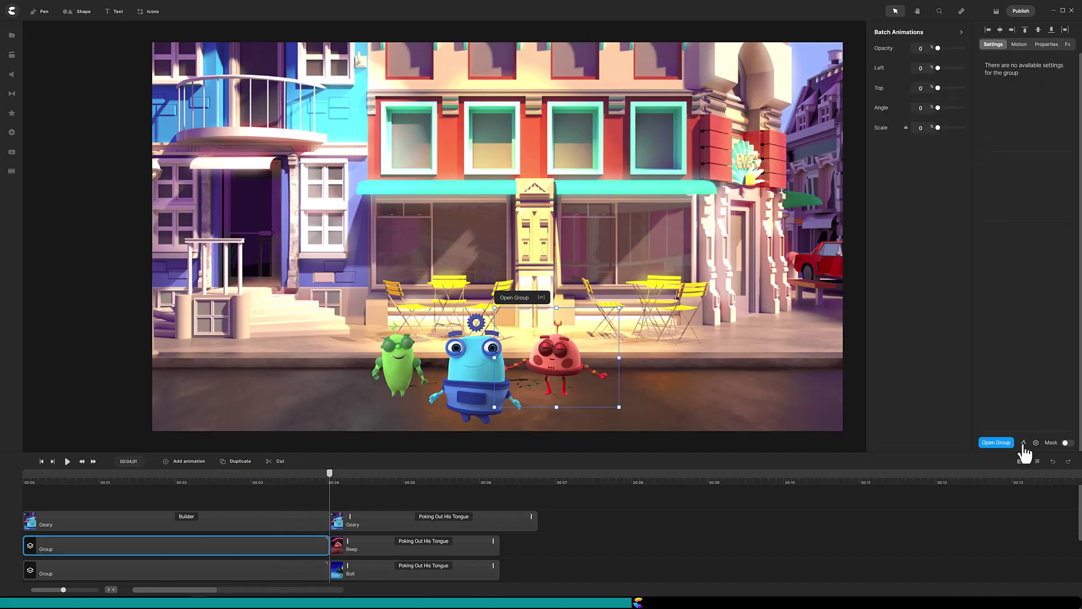
click(926, 90)
text(5)
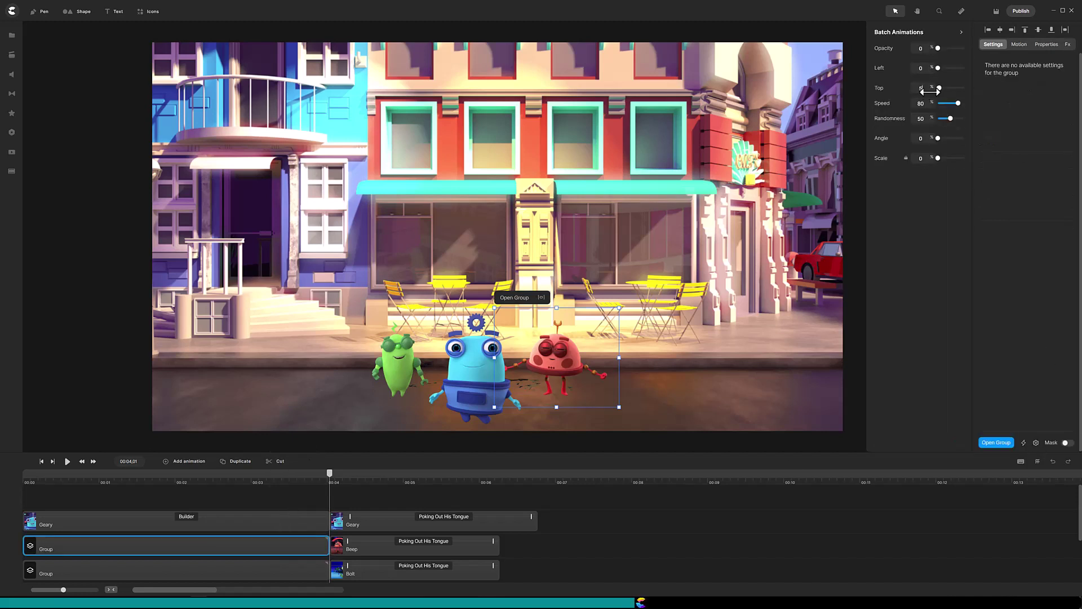
text(95)
Step: Group Geary's Builder clip and set its Top batch offset to 4
click(307, 521)
right_click(306, 520)
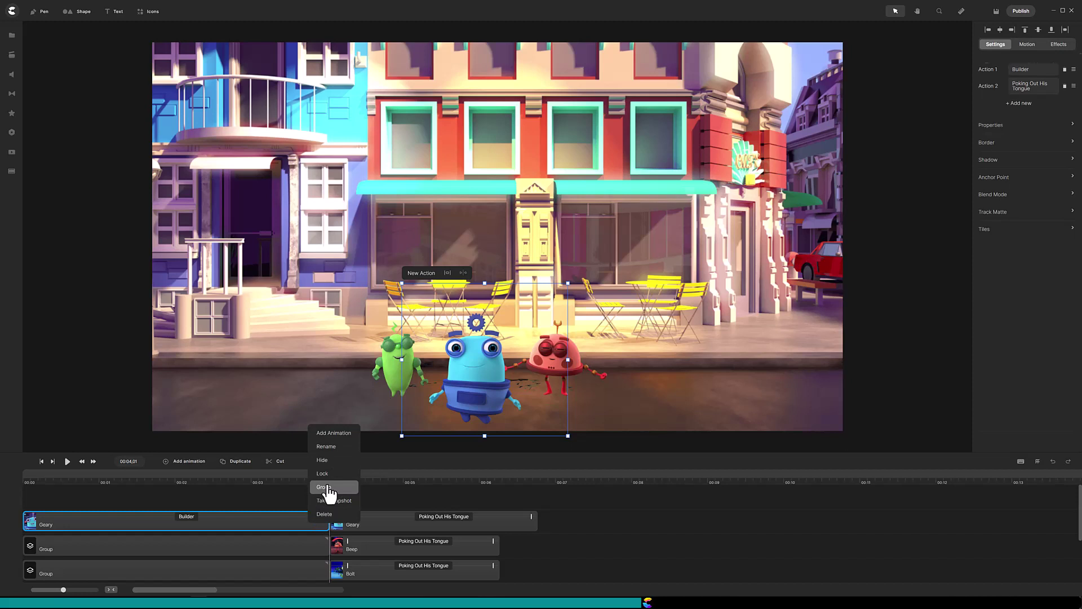
click(323, 502)
click(1024, 443)
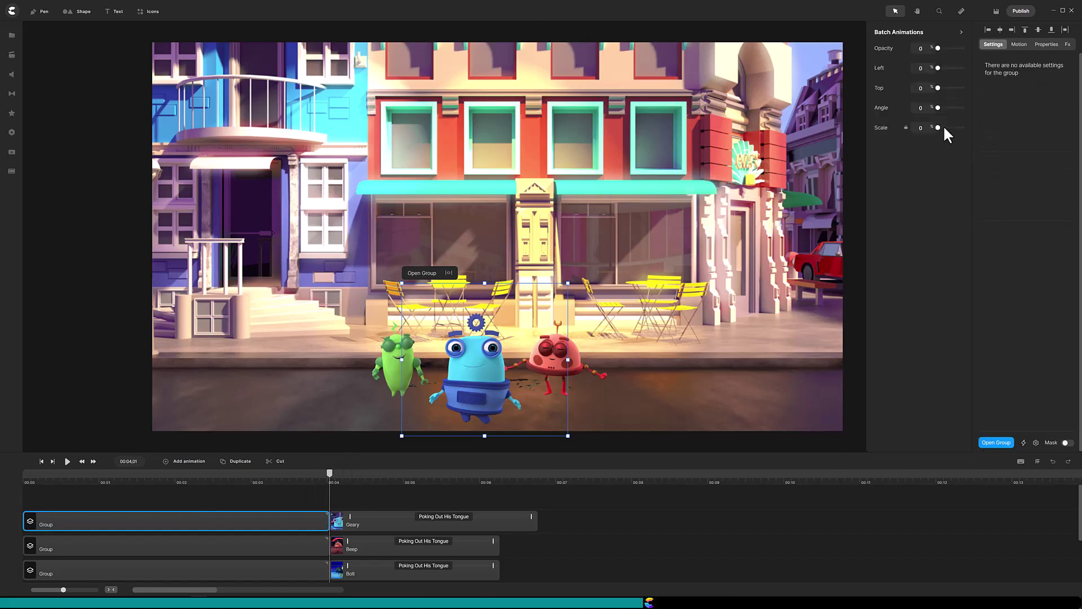
click(928, 89)
text(4)
key(Return)
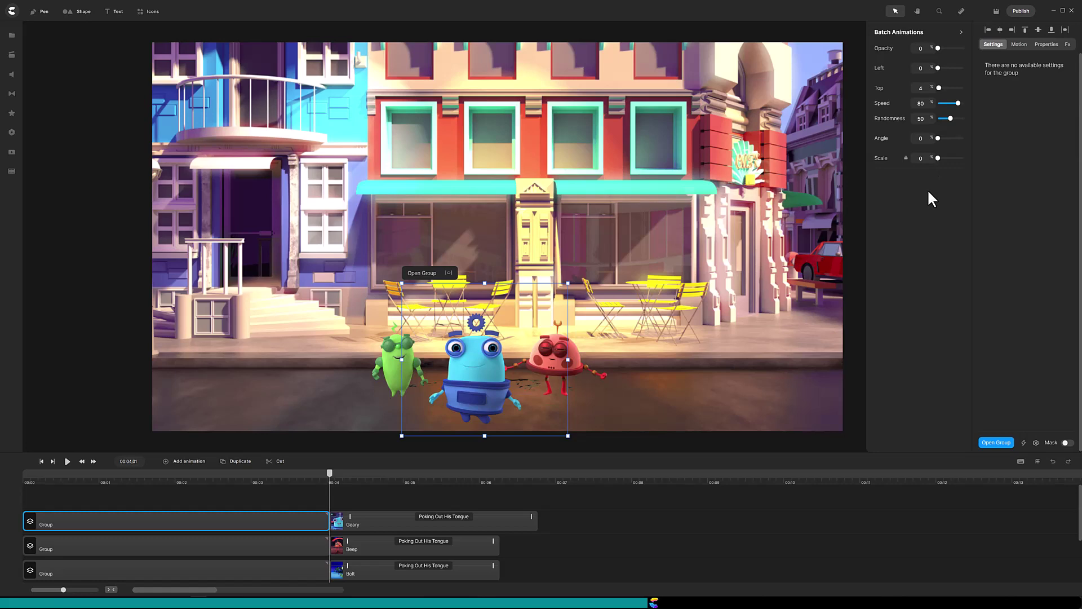
click(42, 462)
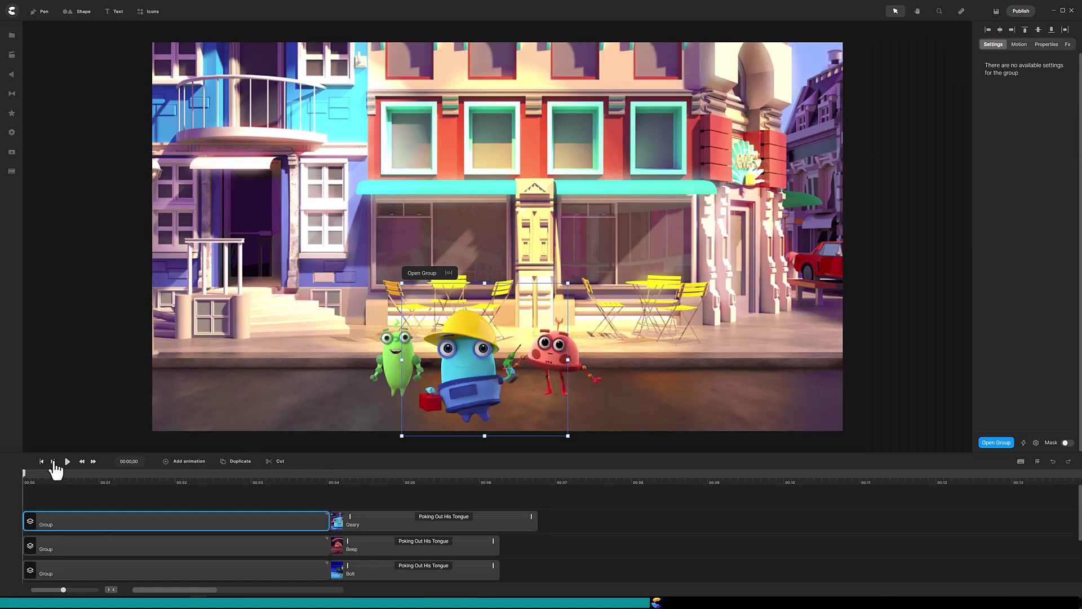
click(67, 462)
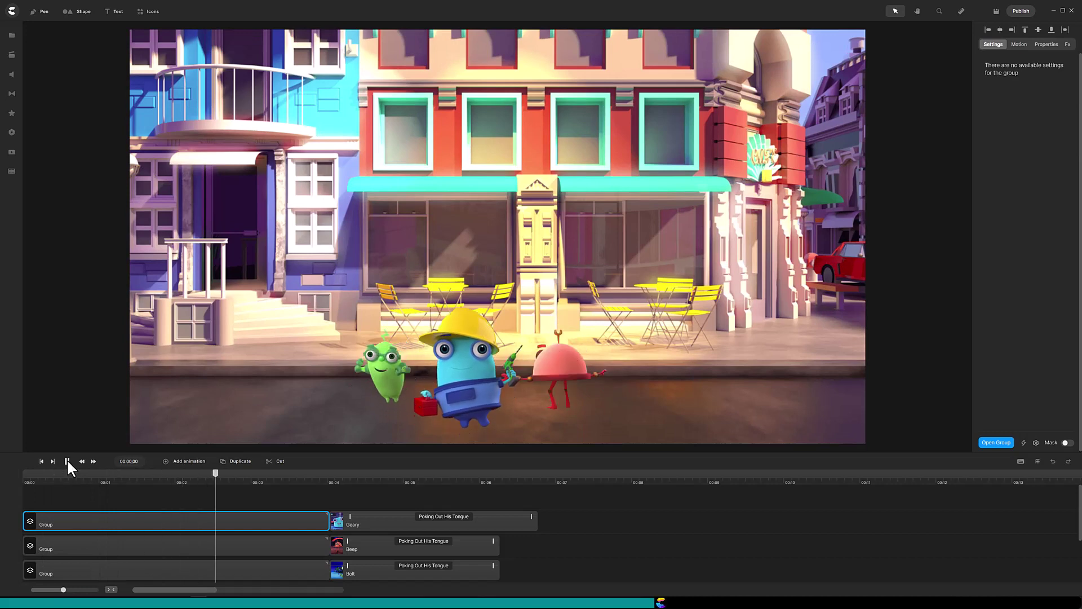
click(67, 461)
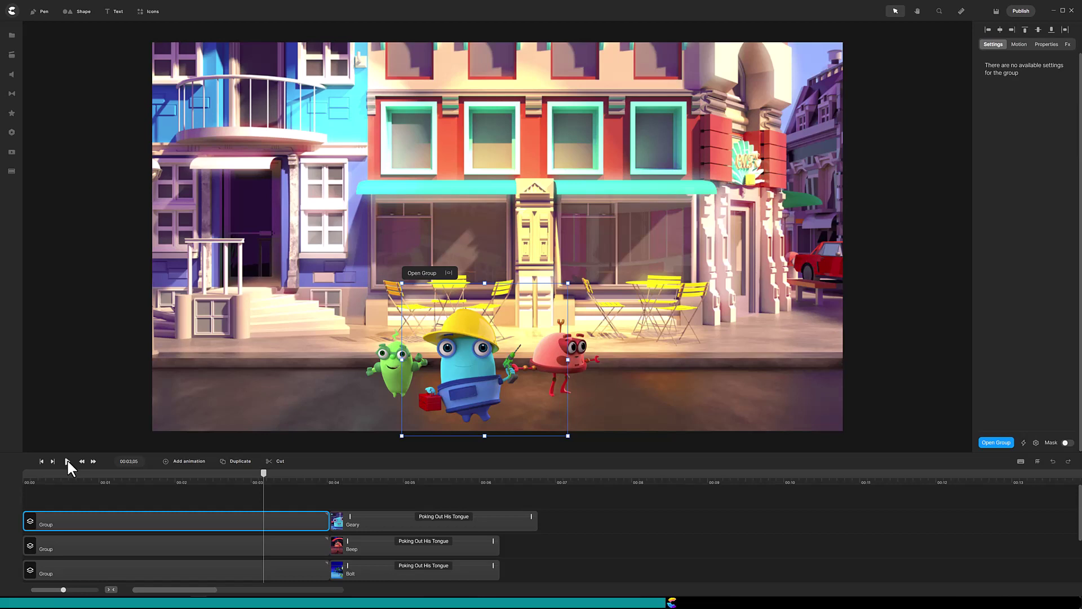
Step: Save the project and start a Position animation on Bolt's clip around 00:04,12
key(ctrl+s)
drag(326, 478, 362, 483)
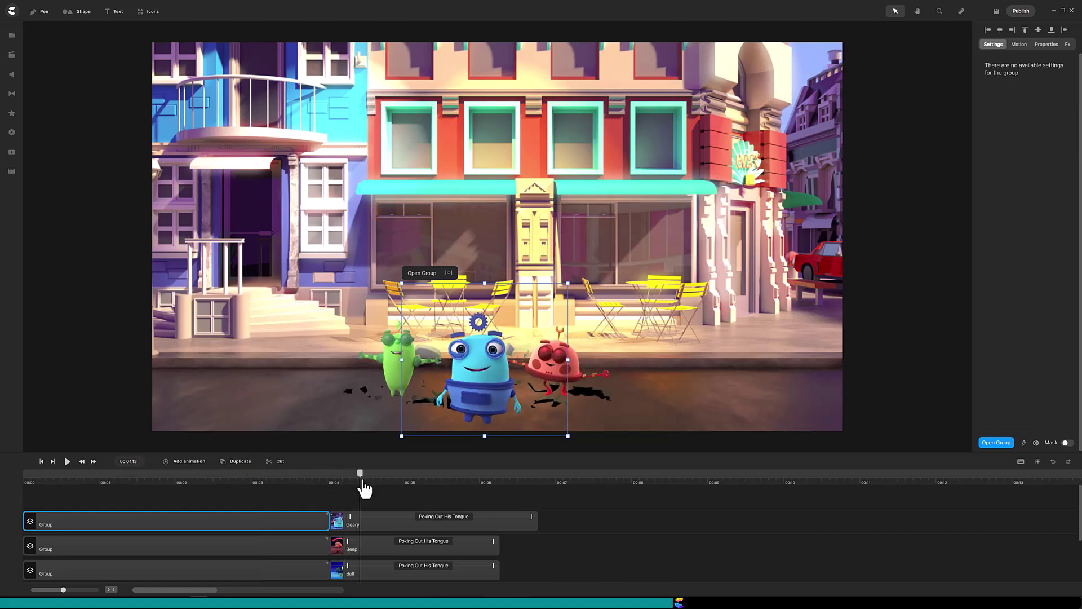
click(376, 568)
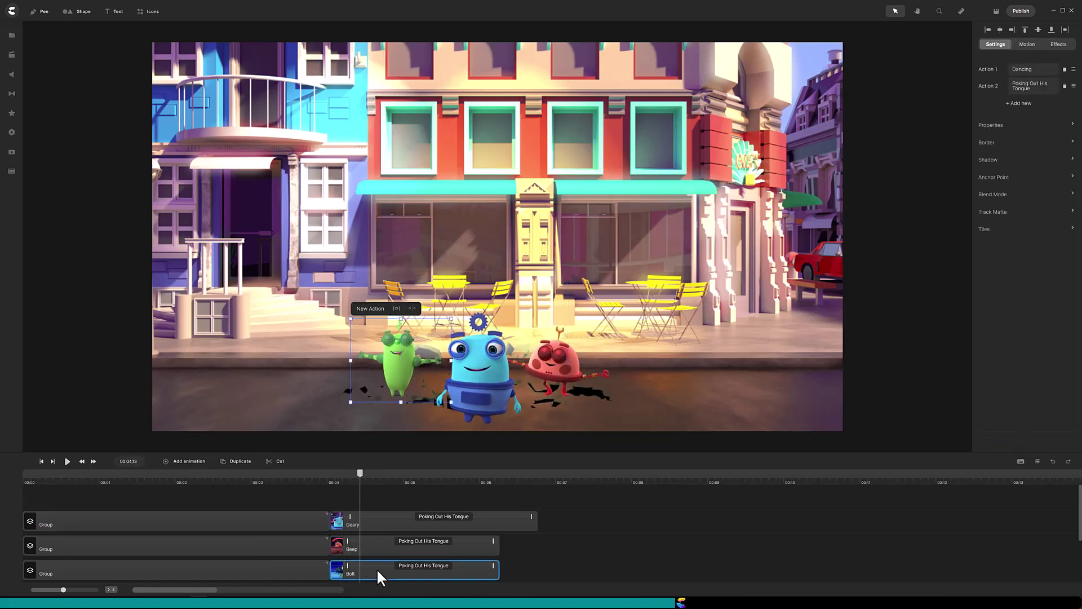
click(191, 463)
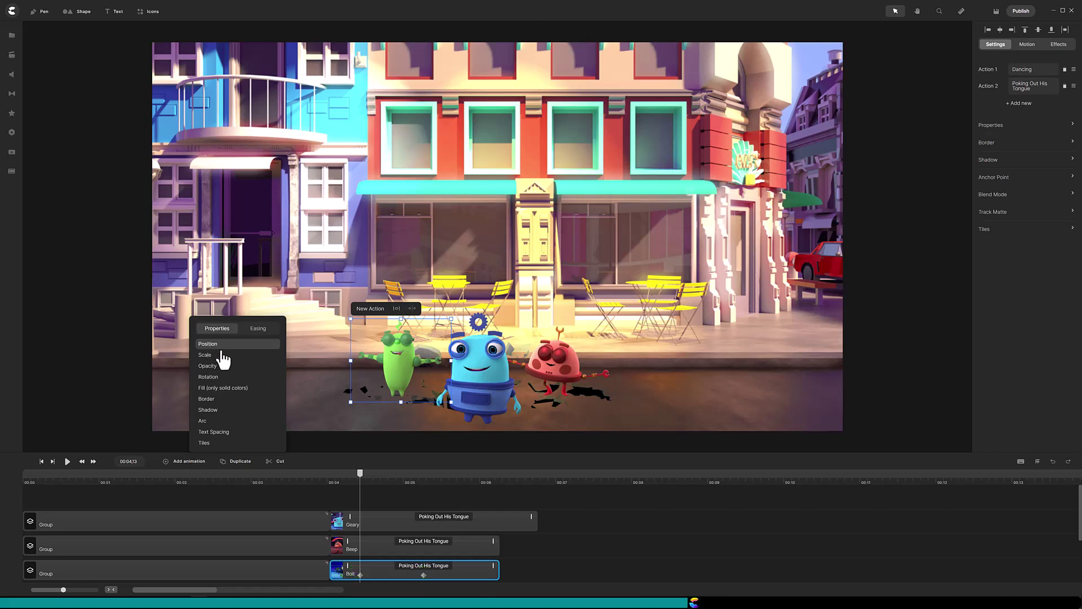
drag(424, 574, 383, 572)
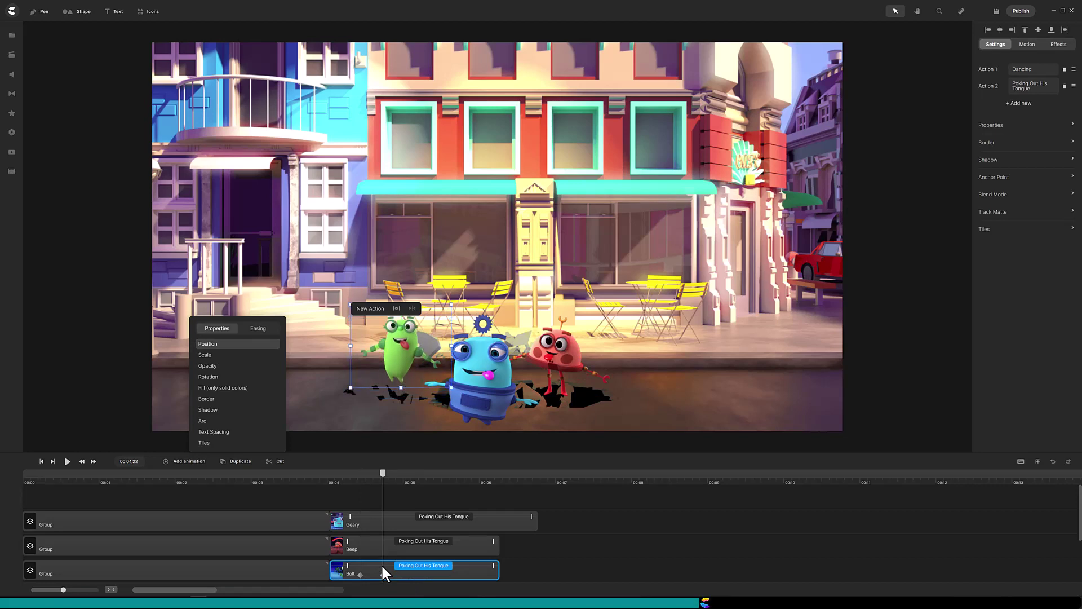
key(shift+Up)
Step: Add Bolt's Position keyframes at 00:04,25 and 00:05,20, moving him below the frame
click(93, 461)
click(94, 462)
click(94, 461)
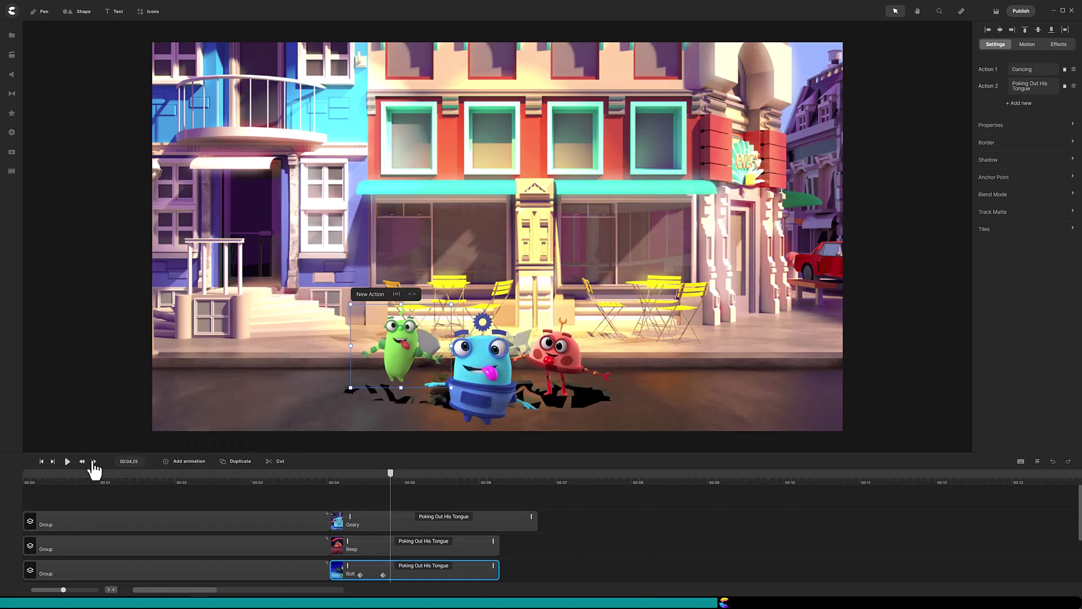
click(186, 464)
click(205, 346)
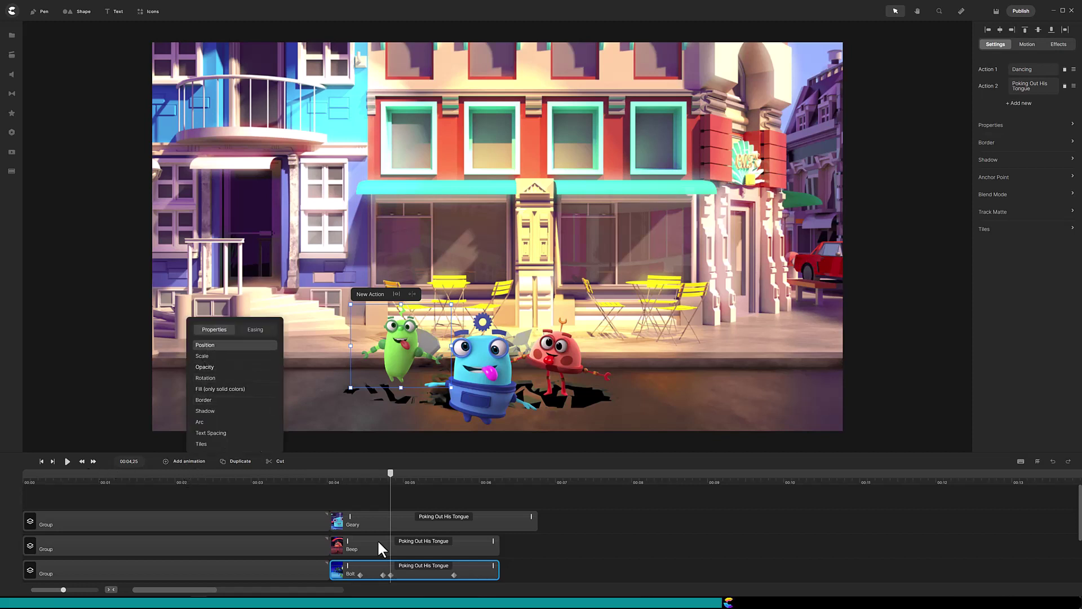
click(454, 574)
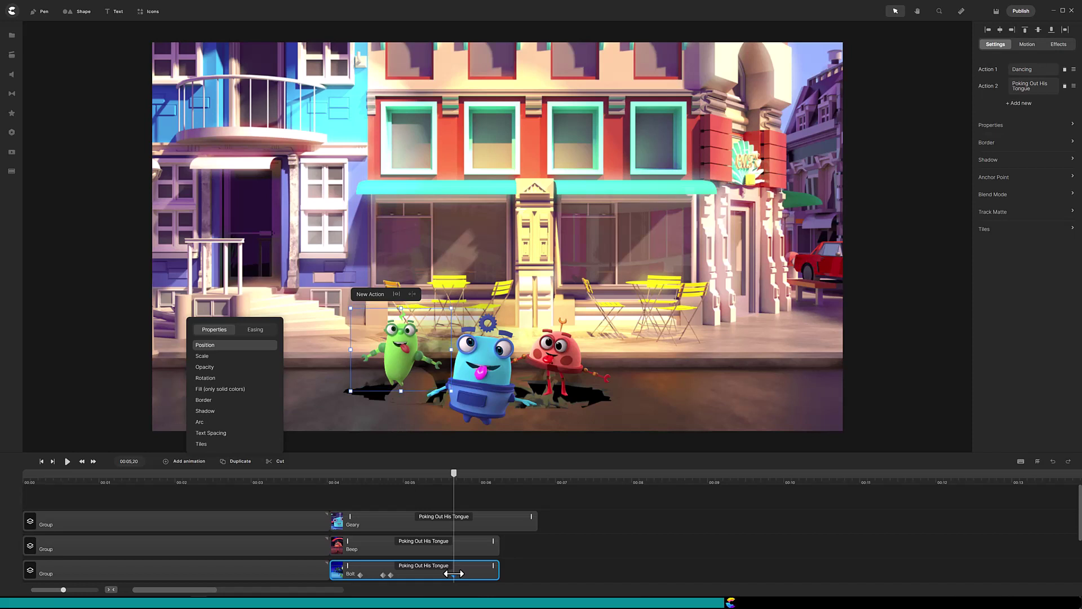
key(shift+Down)
key(shift+Down)
key(shift+Down)
key(shift+Down)
key(shift+Down)
key(shift+Down)
key(shift+Down)
key(shift+Down)
key(shift+Down)
key(shift+Down)
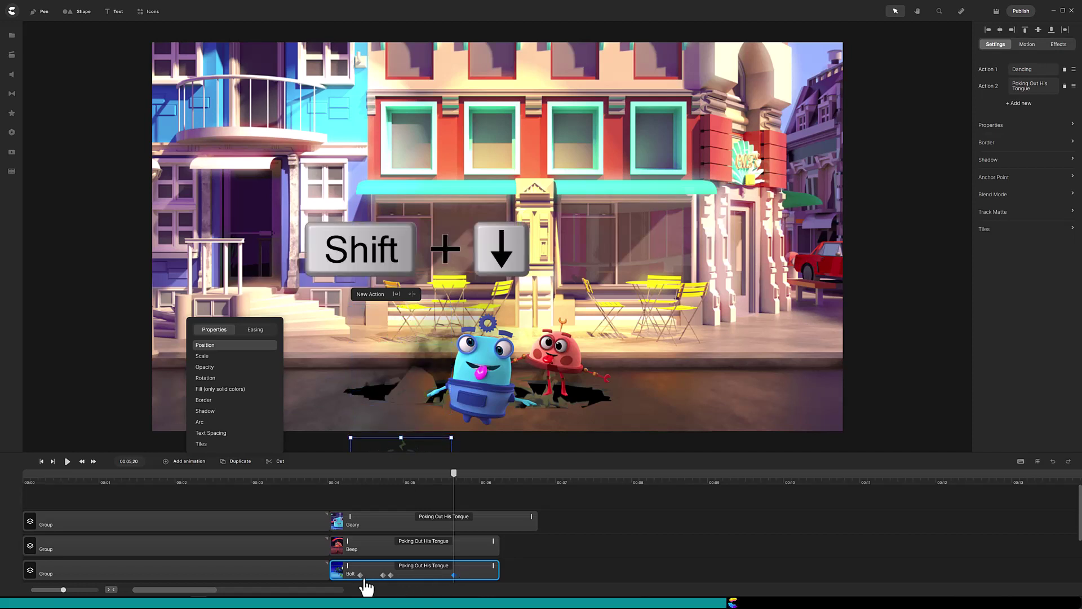
Step: Select Beep's clip and add a Position keyframe at 00:04,13
click(360, 575)
click(363, 548)
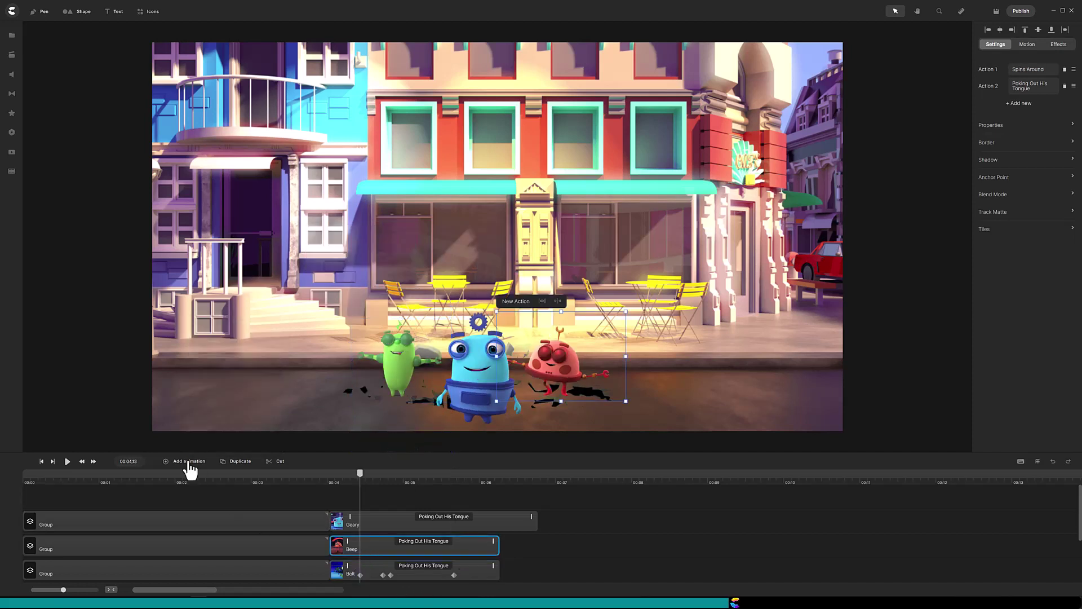
click(189, 461)
click(207, 343)
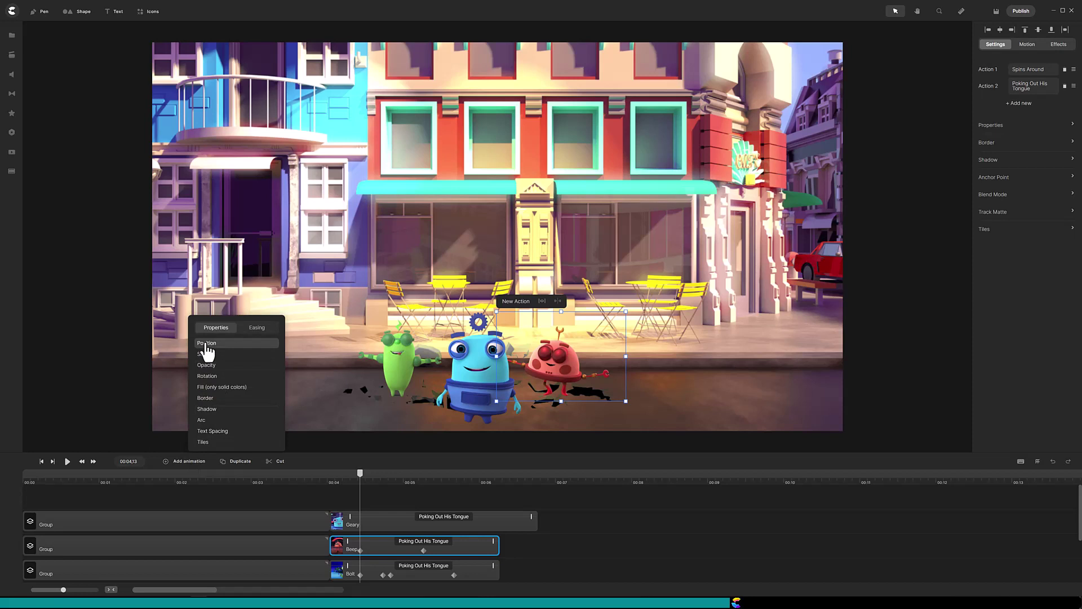
Step: Add Beep's Position keyframe at 00:04,25 through 00:05,20, then scrub 00:05,03–00:05,10 to check
click(382, 547)
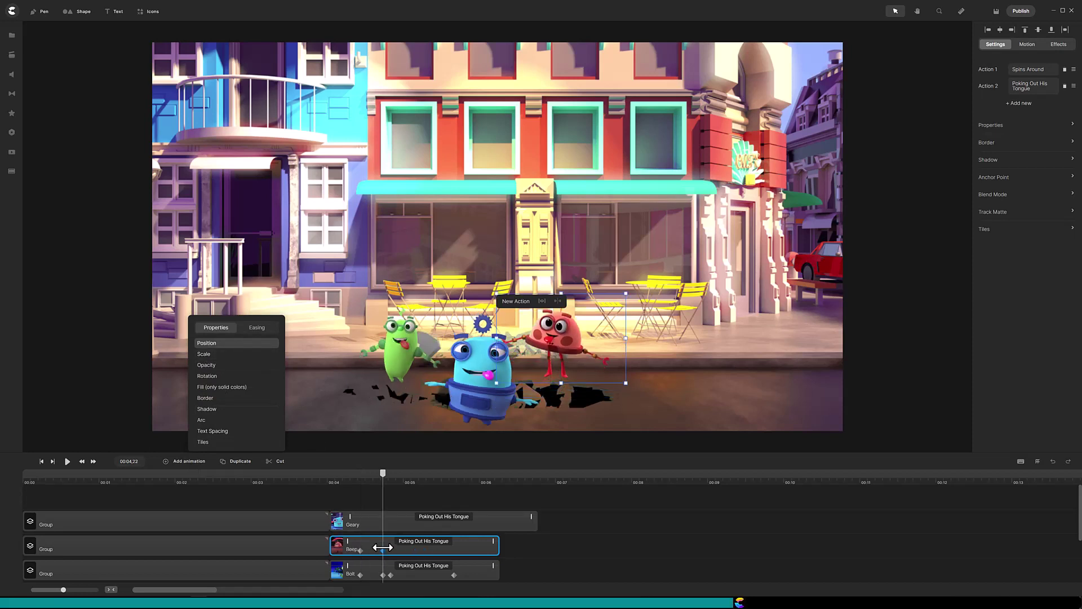
click(93, 461)
click(190, 461)
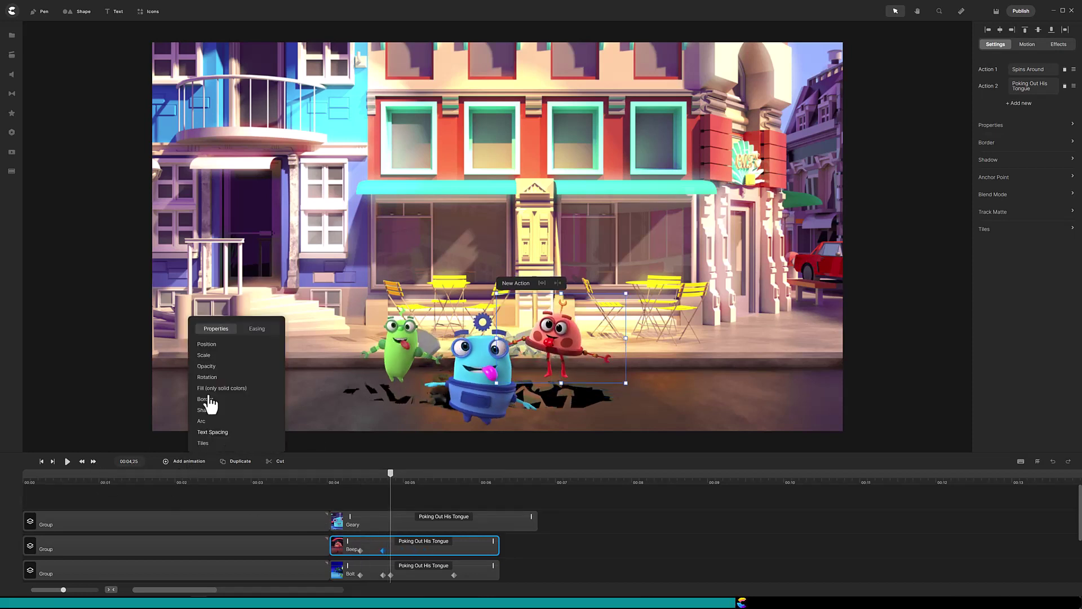
click(206, 343)
click(453, 544)
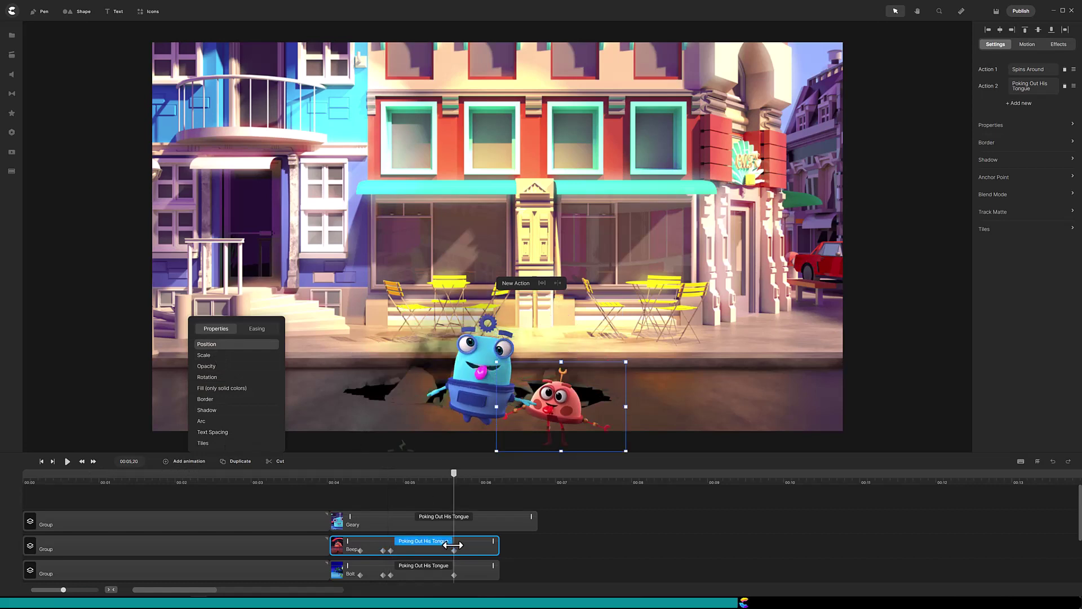
click(452, 545)
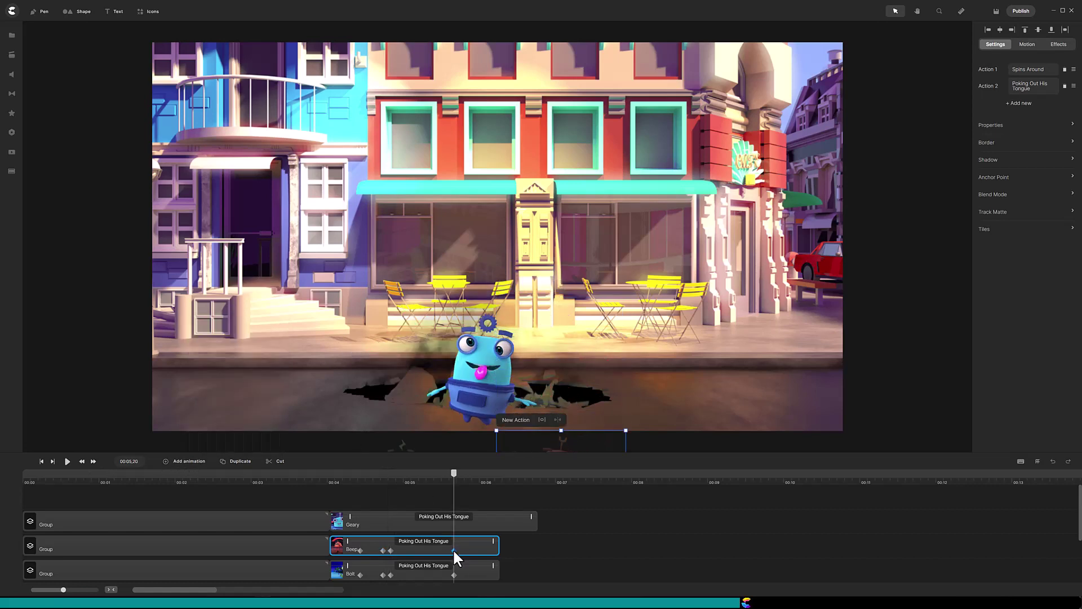
drag(454, 484, 419, 490)
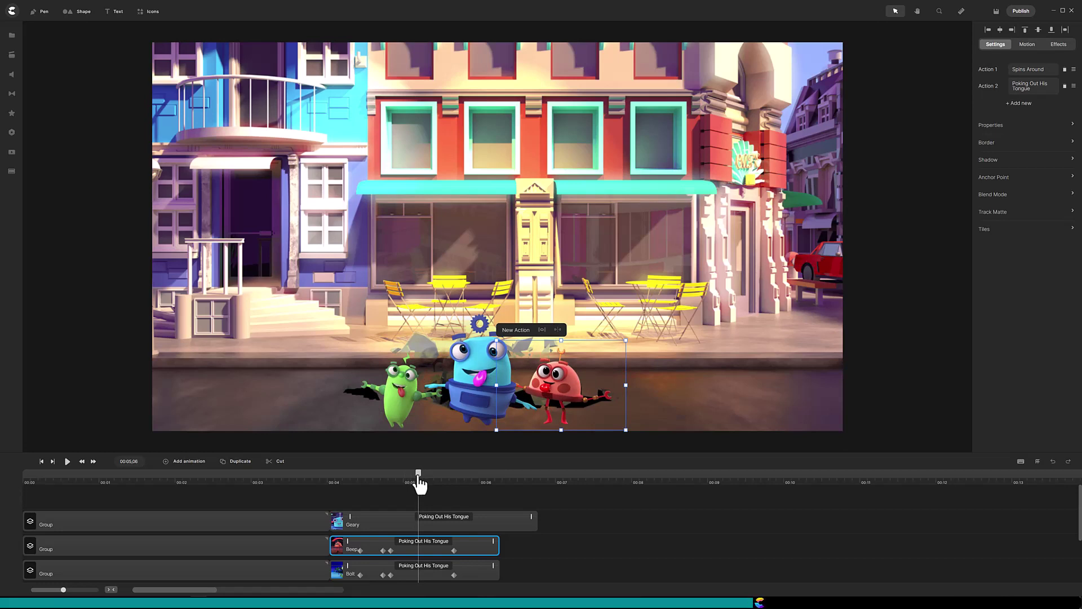
drag(421, 487, 551, 476)
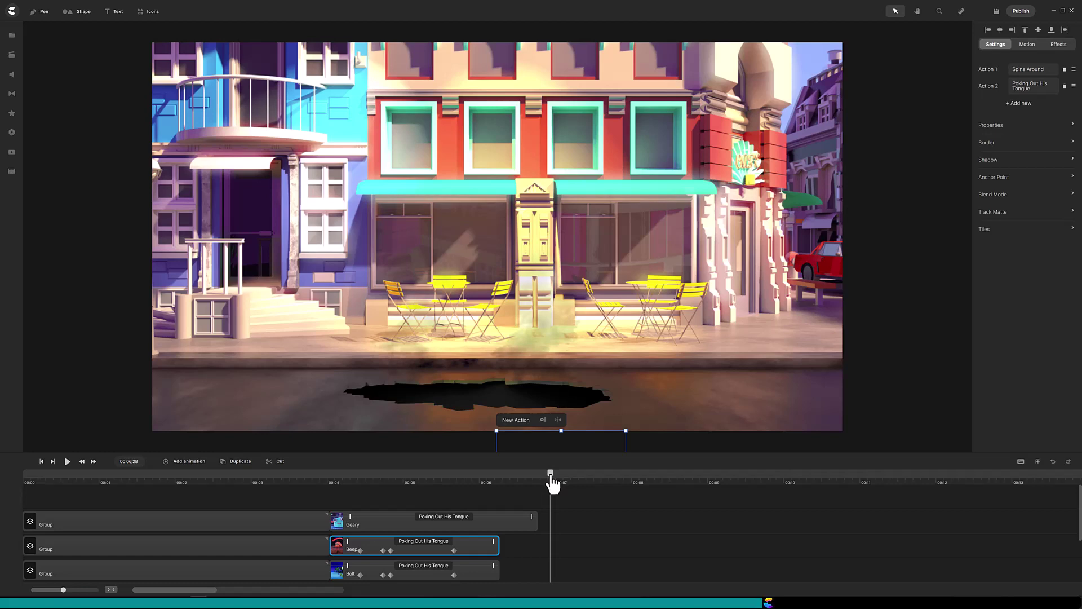
Step: Start a Pen-tool shape tracing points along the hole's lower rim from its left end
click(41, 12)
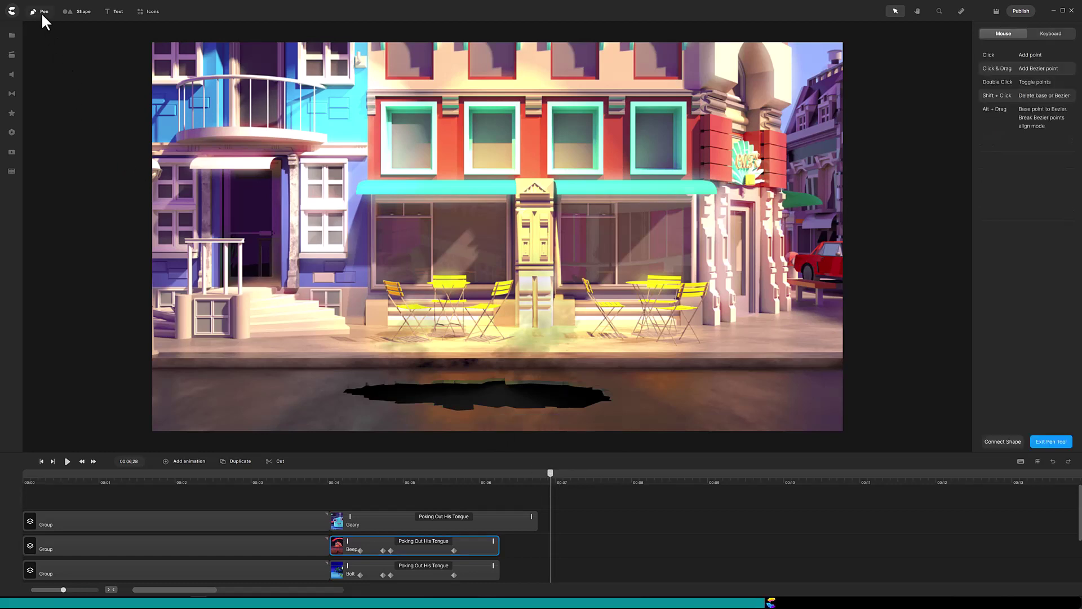
click(356, 394)
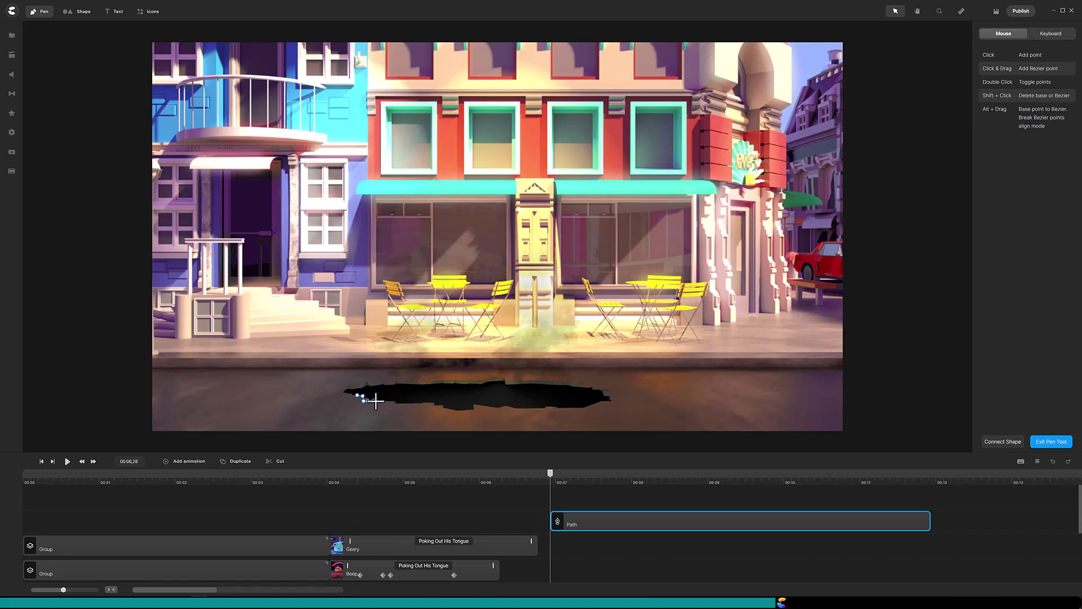
click(376, 398)
click(383, 401)
click(505, 405)
click(512, 406)
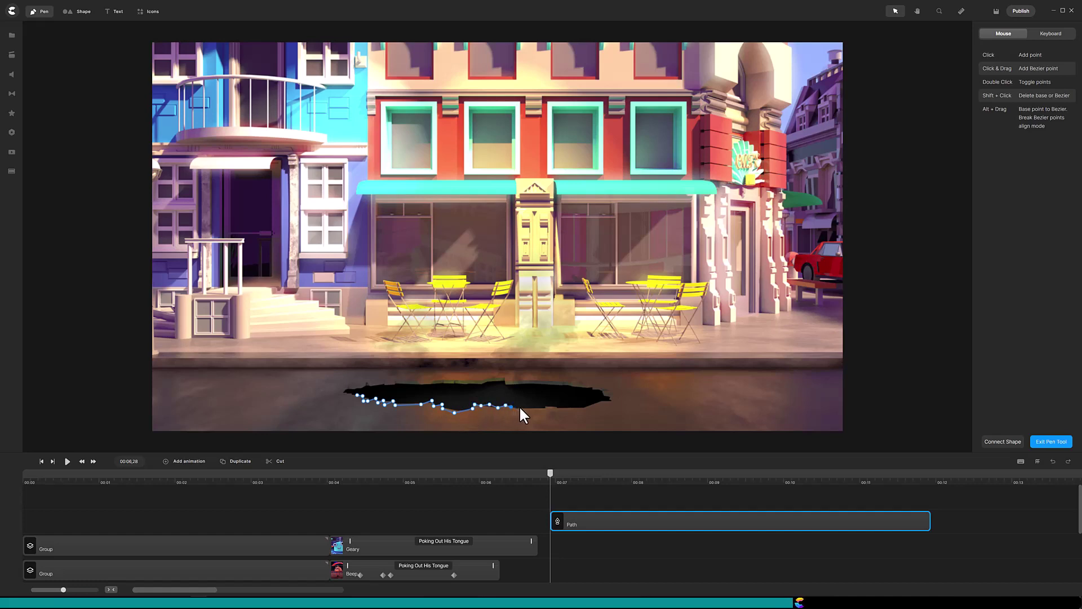
click(520, 406)
click(527, 406)
Step: Finish tracing to the hole's right end, add points below the frame, and close the filled shape
click(543, 408)
click(546, 407)
click(556, 407)
click(566, 407)
click(582, 407)
click(601, 401)
click(653, 435)
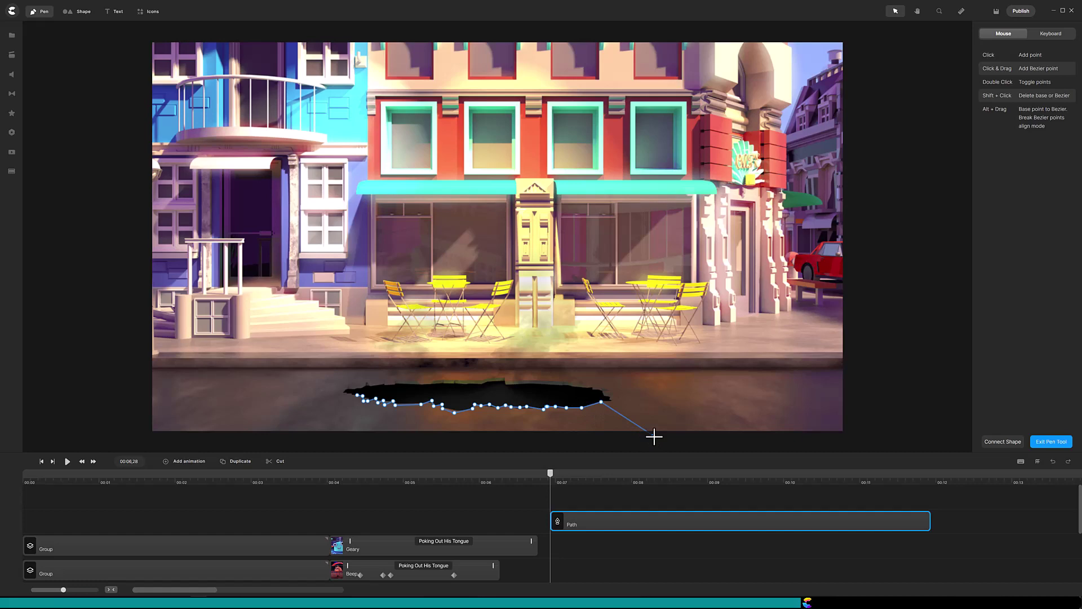
click(295, 442)
click(993, 445)
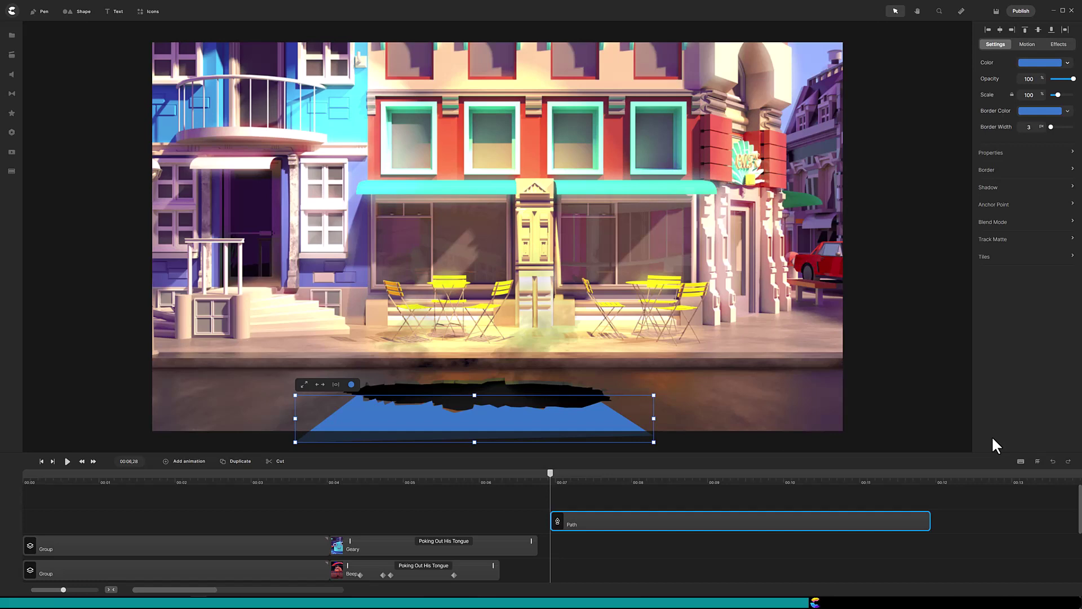
Step: Rearrange the Group and Geary tracks and make the Path clip start around 00:04
drag(228, 549, 226, 502)
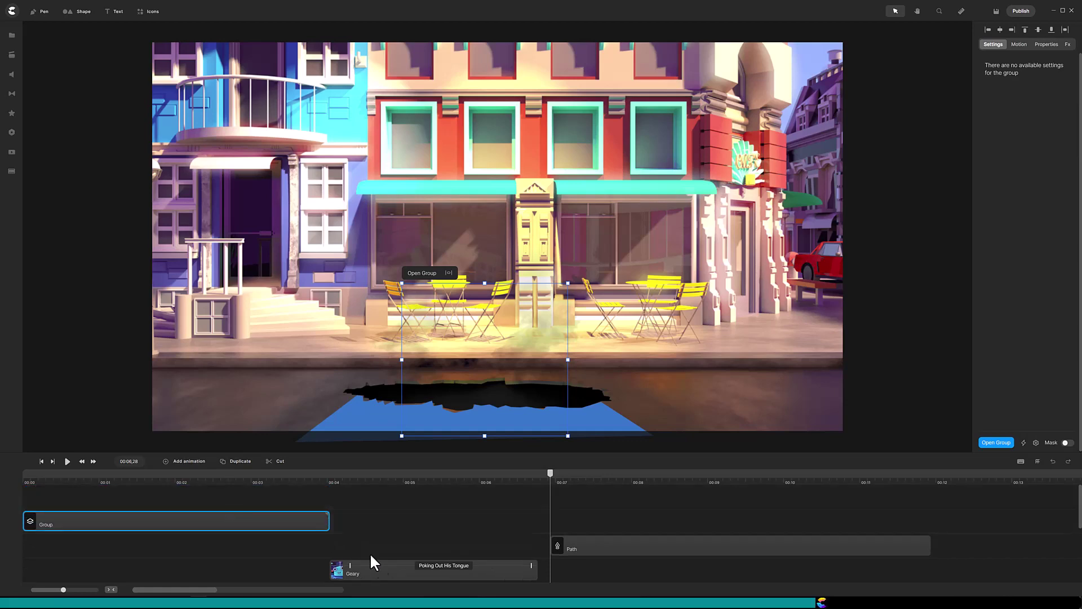
drag(390, 565, 390, 515)
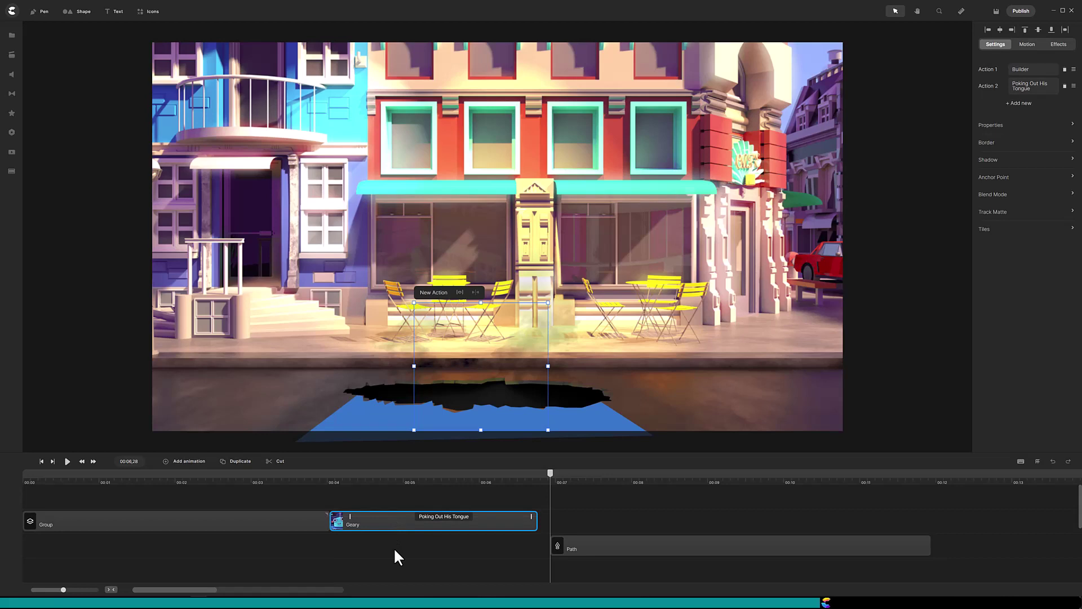
drag(611, 549, 388, 550)
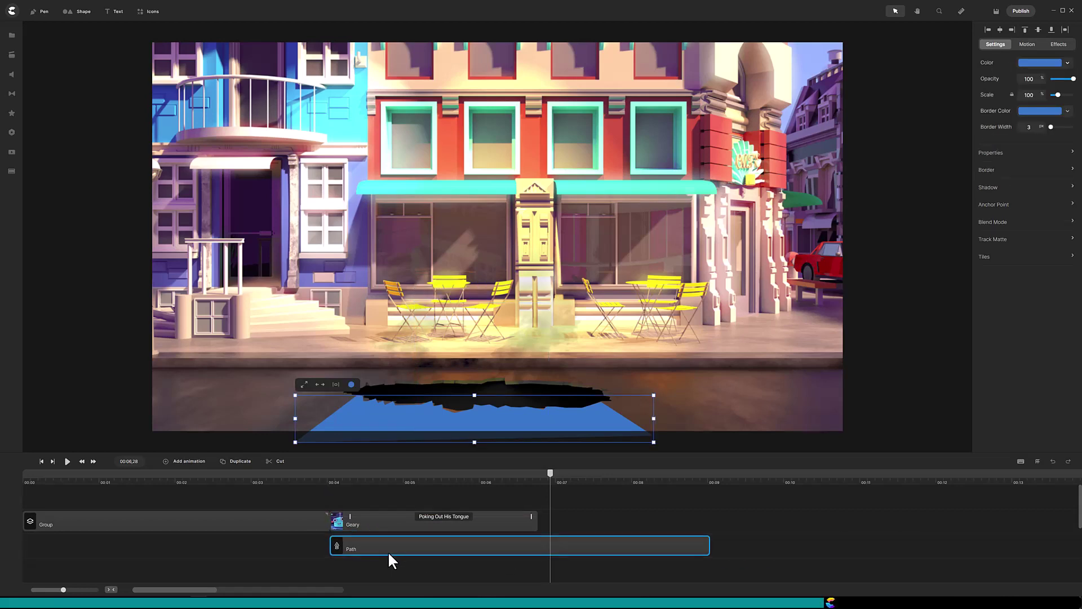
Step: Duplicate the street image, trim the copy to match the Path (00:04–00:09), and select both
scroll(435, 564, down, 5)
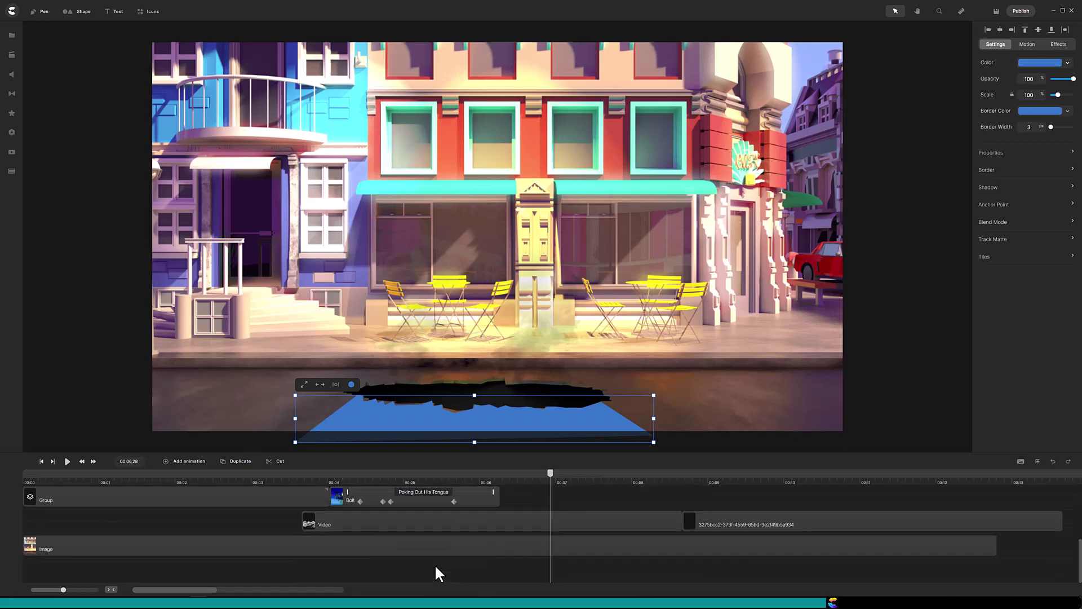
click(306, 549)
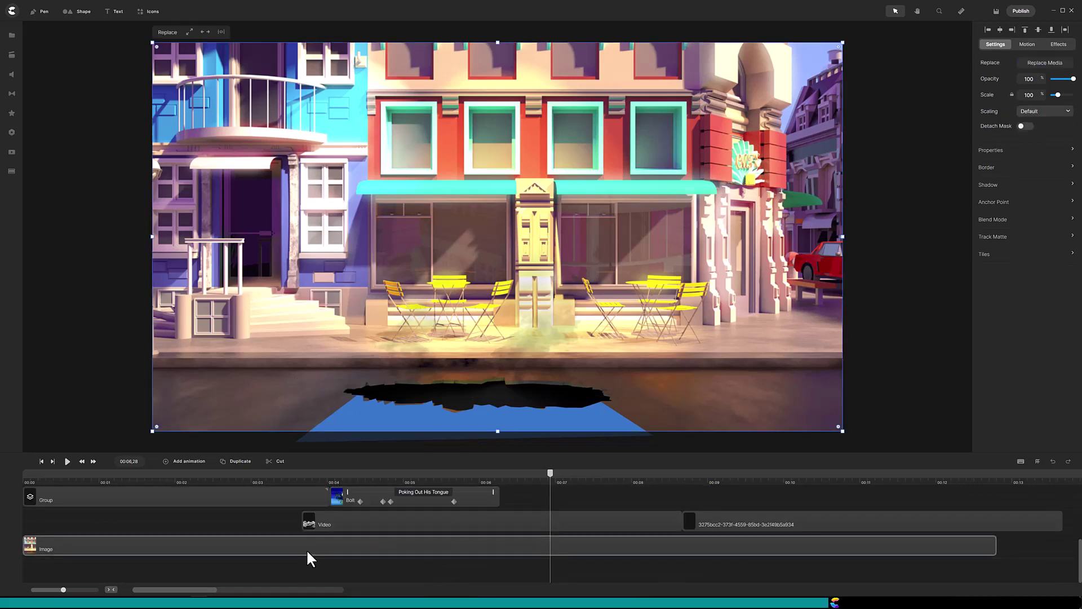
click(235, 461)
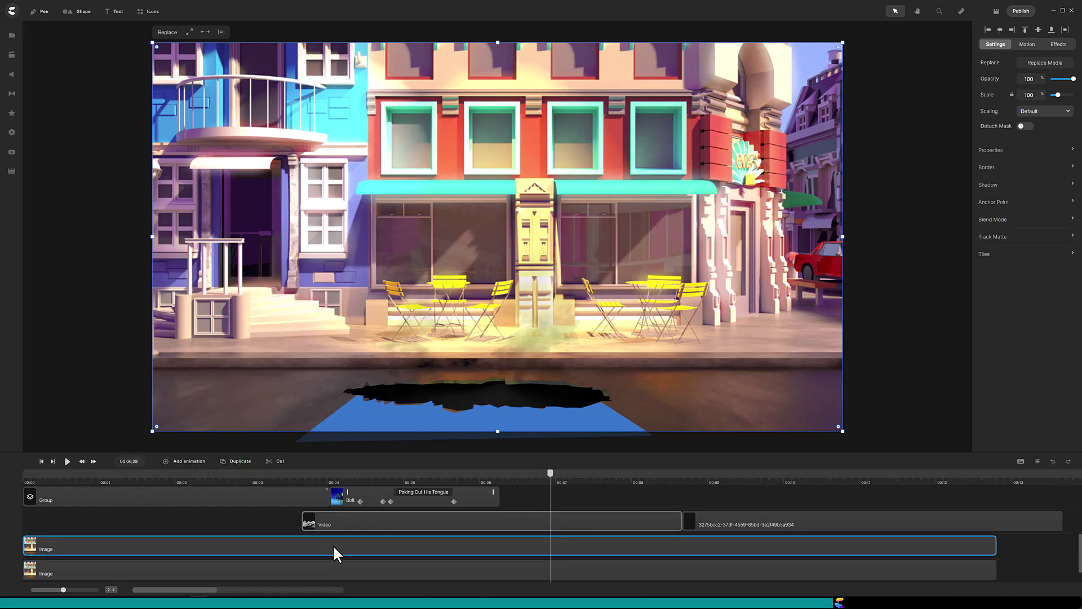
scroll(317, 454, up, 3)
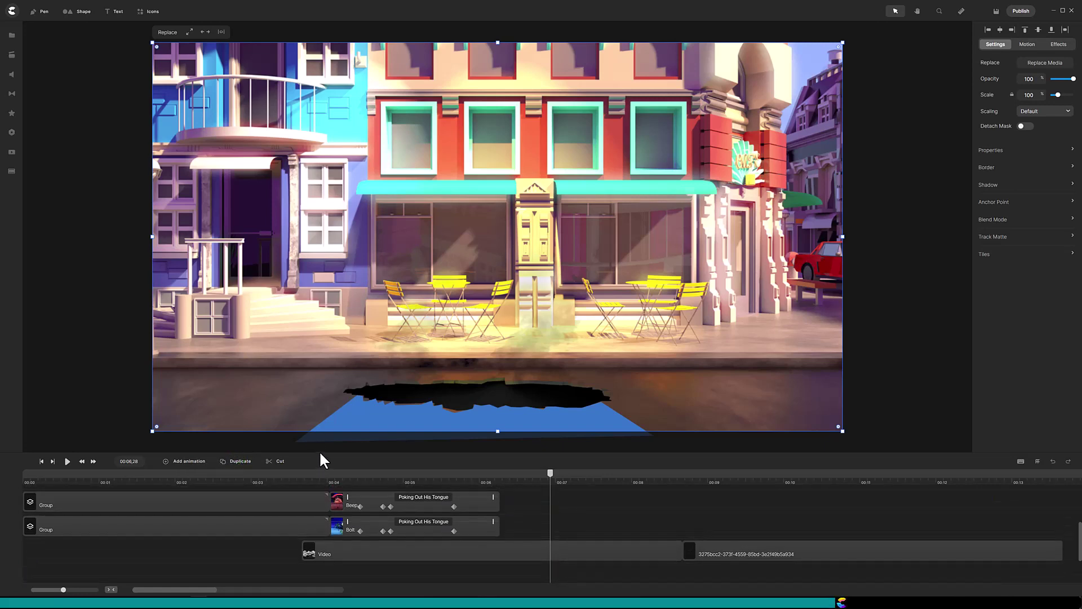
scroll(319, 496, up, 3)
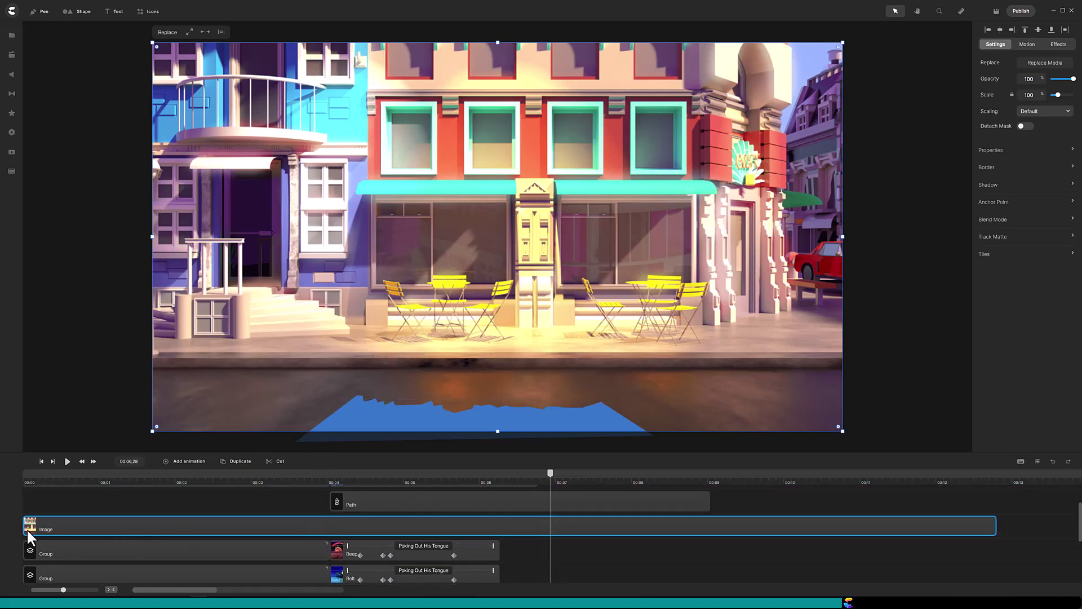
drag(155, 519, 367, 519)
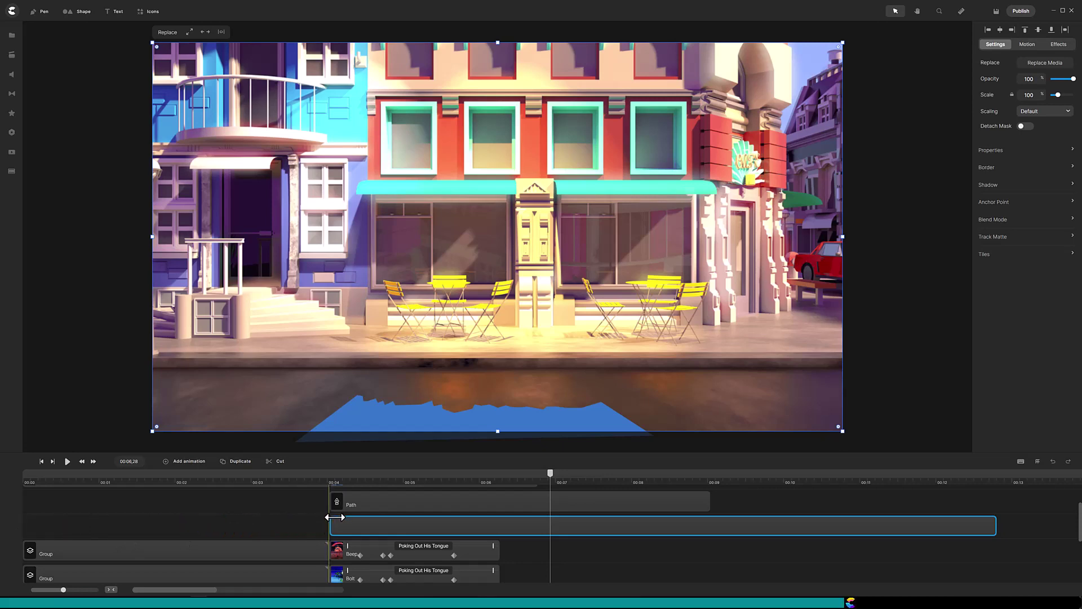
drag(995, 525, 712, 527)
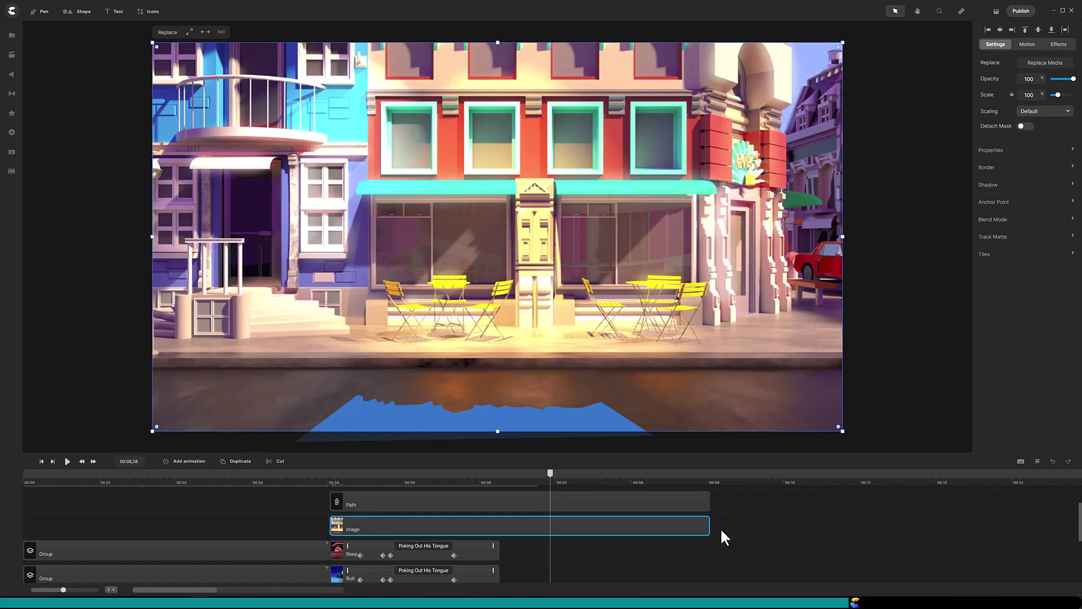
shift+click(665, 504)
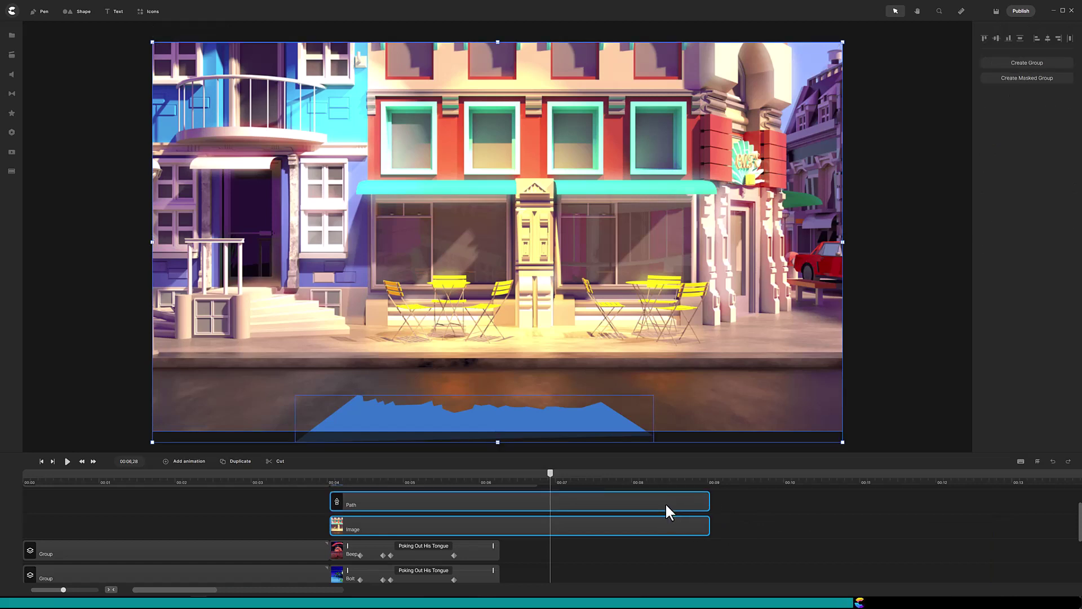
Step: Mask the crack image with the path, trim it to the playhead, and preview from 00:03,19
right_click(665, 502)
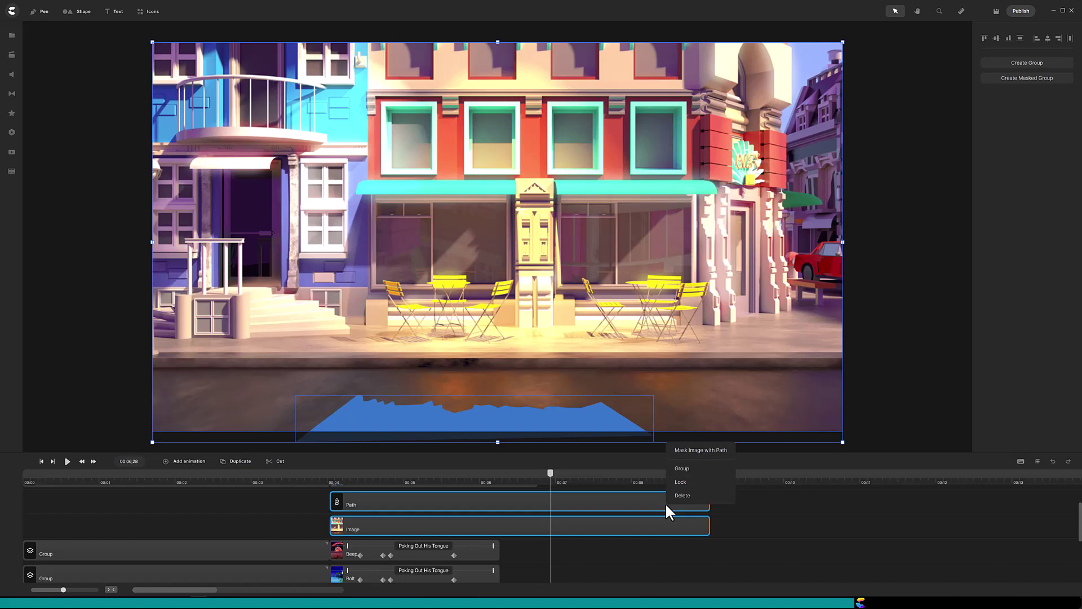
click(694, 452)
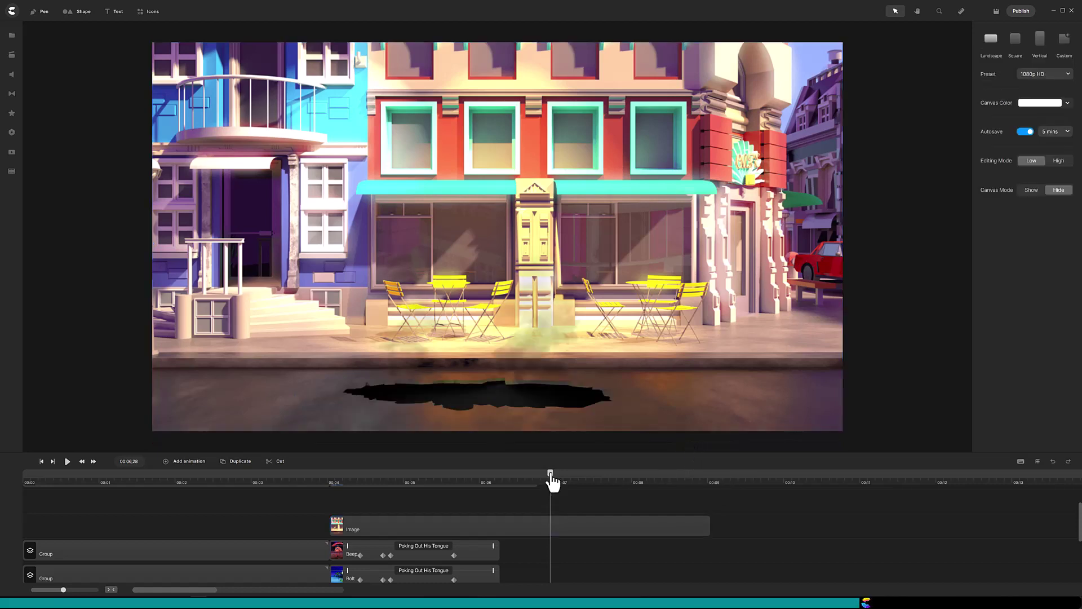
drag(551, 478, 444, 499)
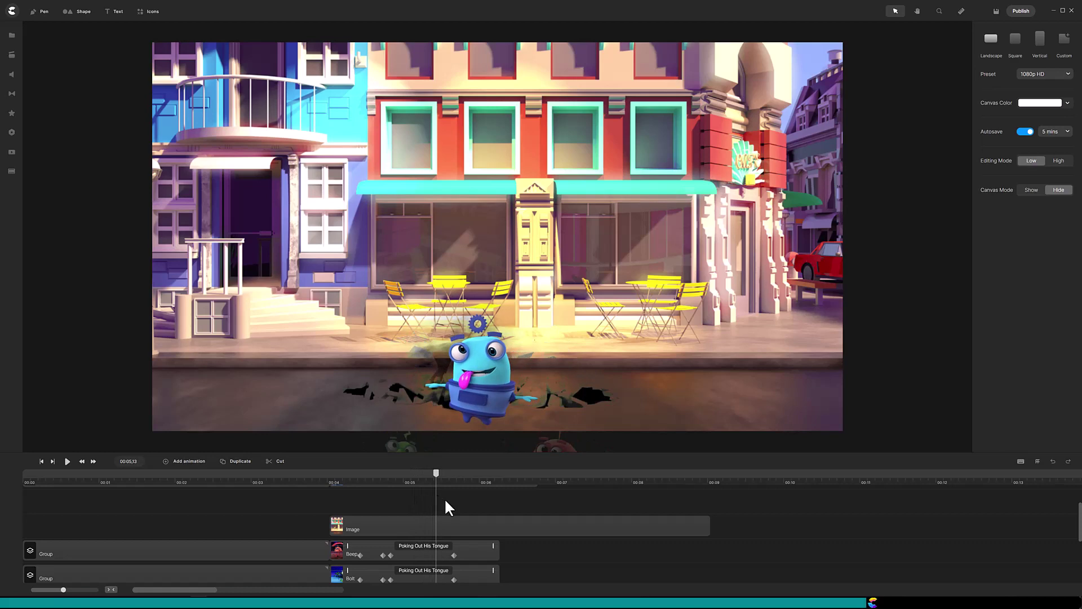
drag(709, 526, 436, 525)
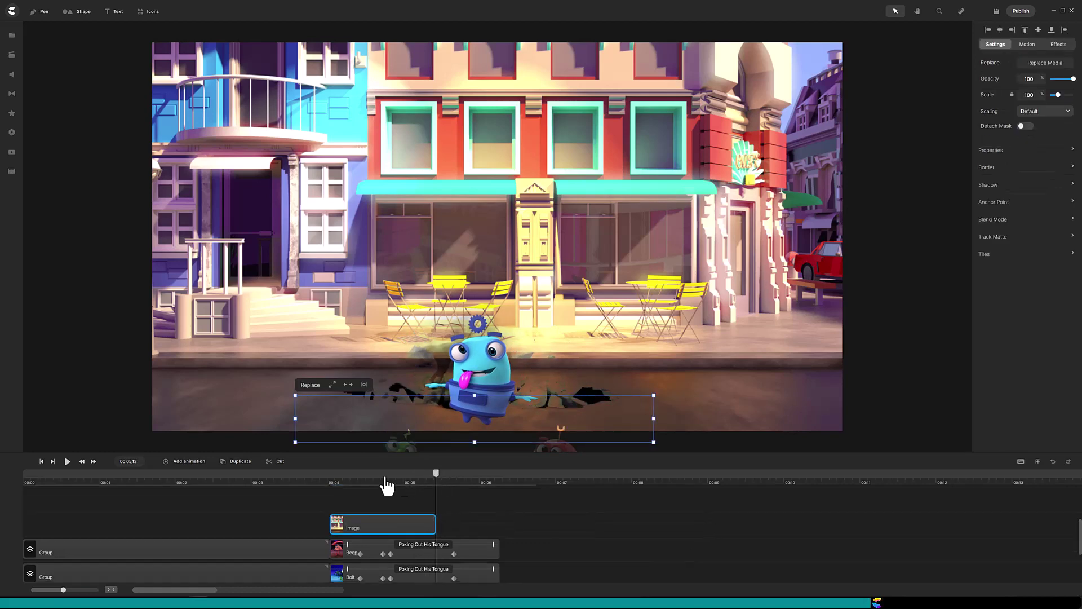
click(301, 482)
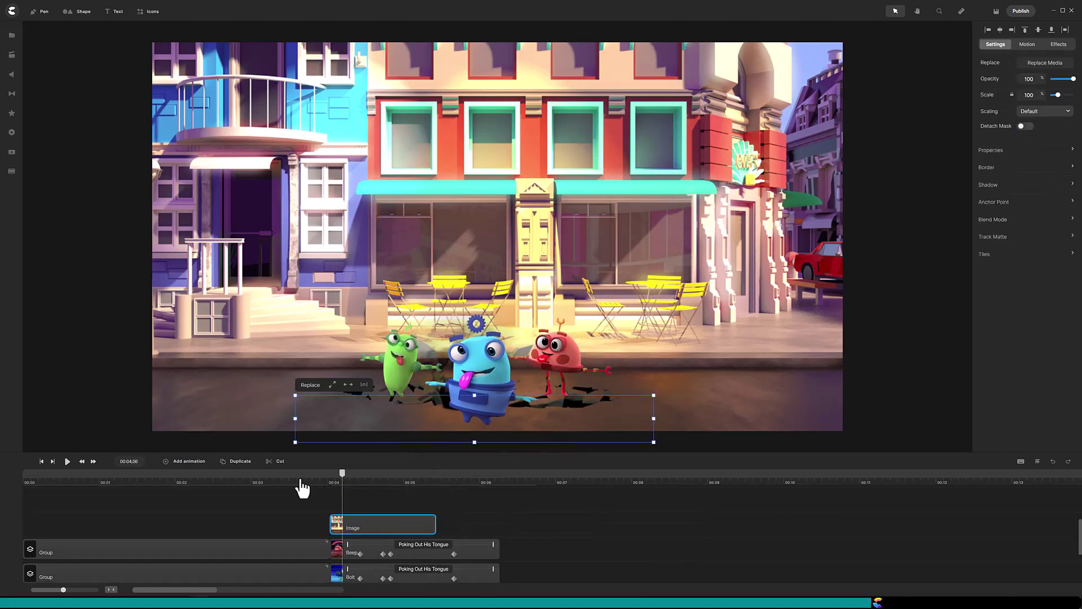
click(68, 462)
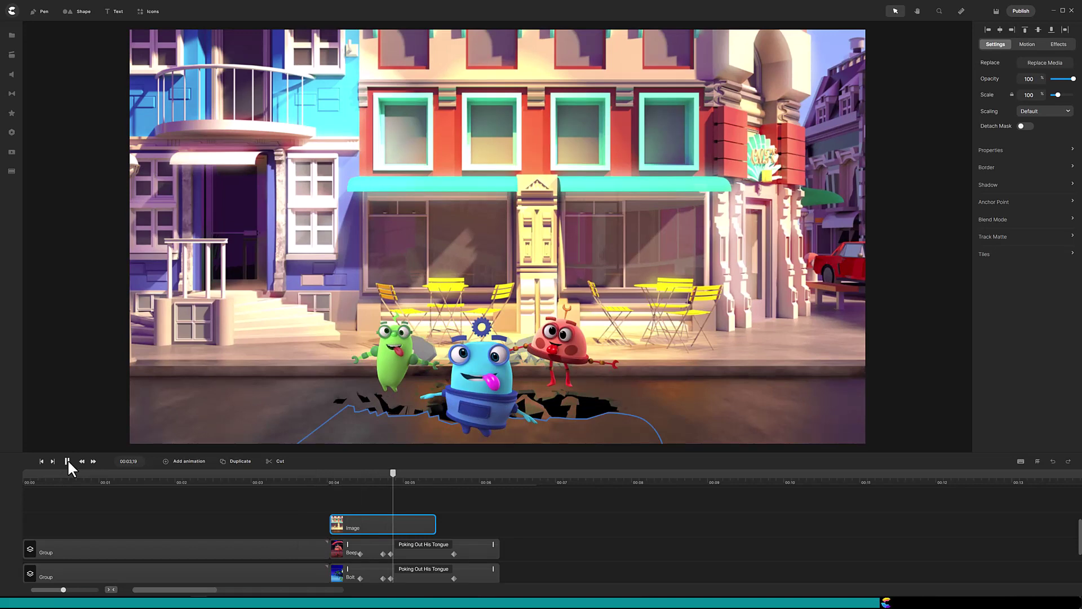
click(67, 461)
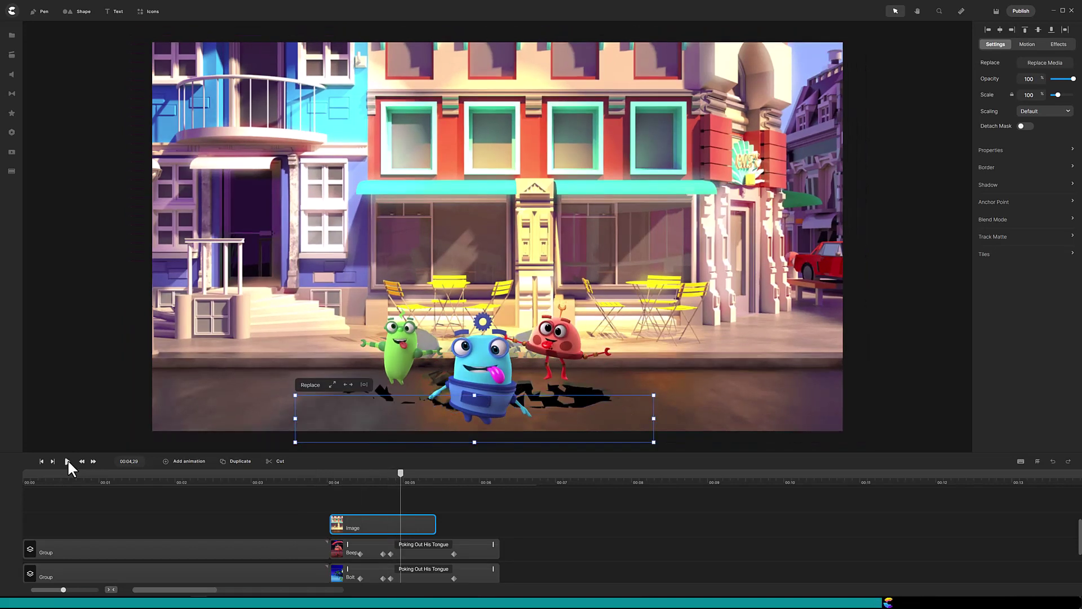
Step: Unmask the crack image, delete the hole-shaped path, and replay the preview from 00:03,19
right_click(421, 523)
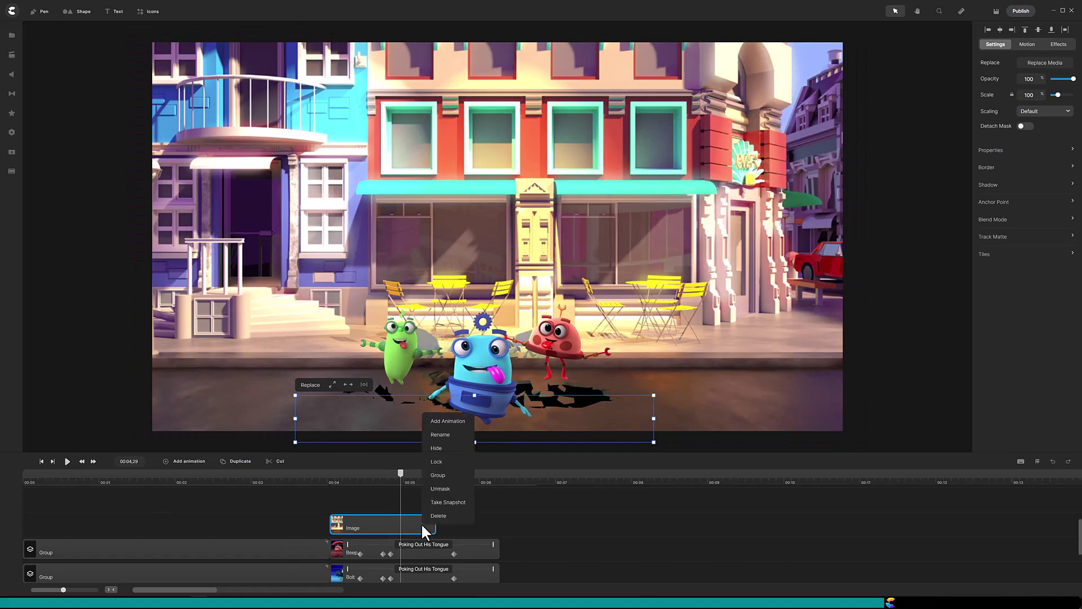
click(445, 489)
click(417, 523)
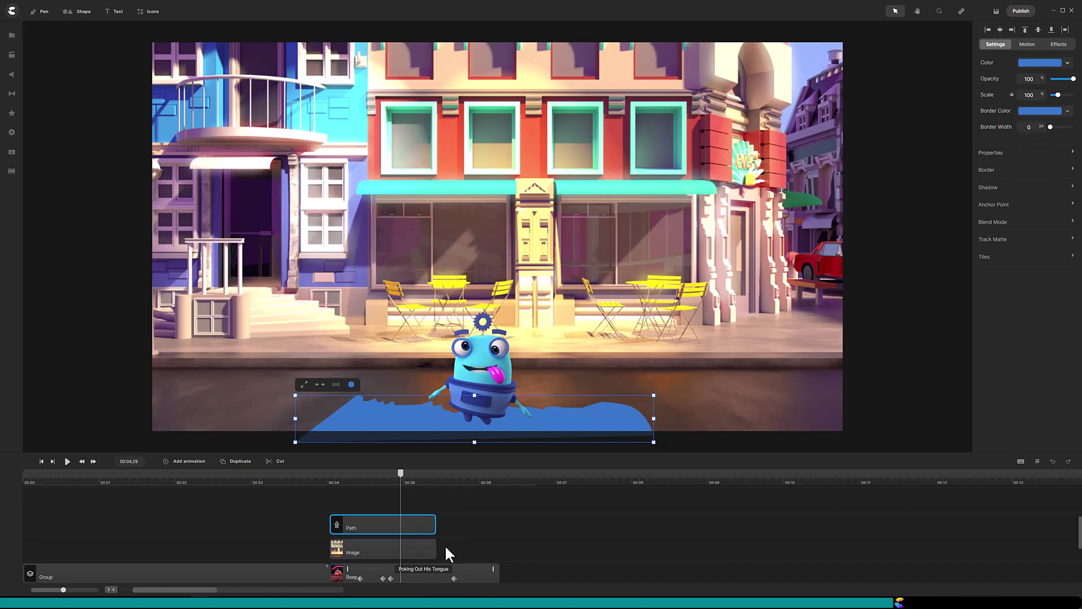
drag(444, 545, 410, 522)
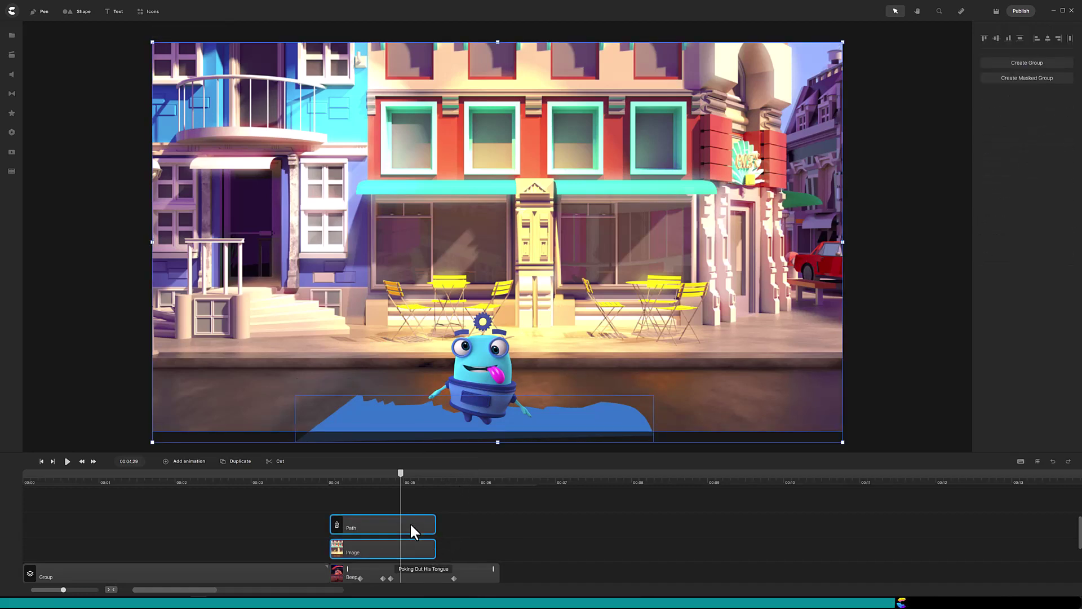
right_click(410, 525)
click(444, 483)
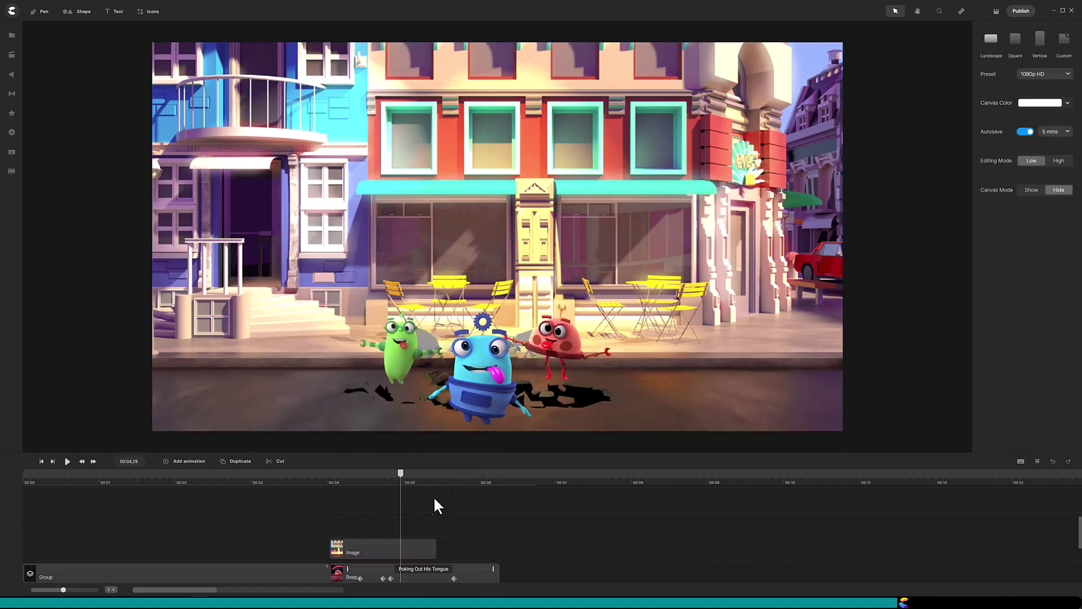
right_click(426, 524)
click(443, 513)
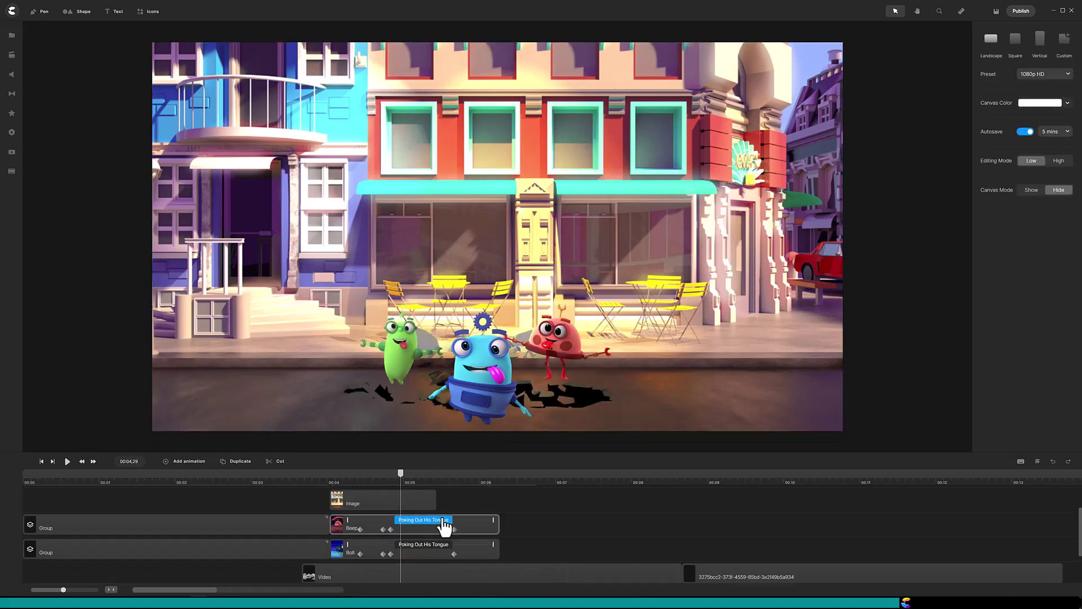
click(298, 481)
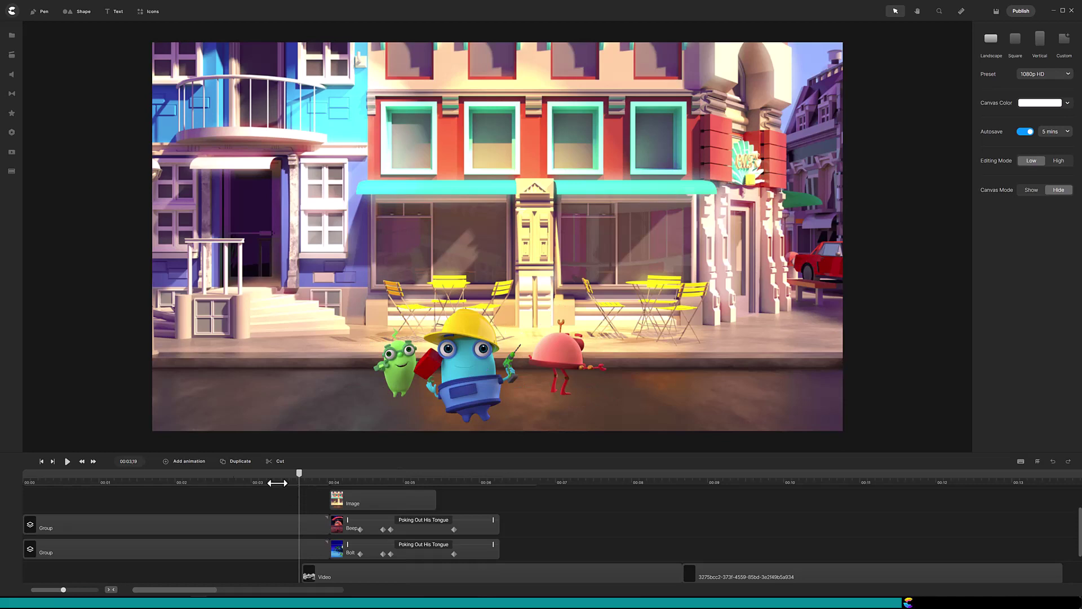
click(69, 461)
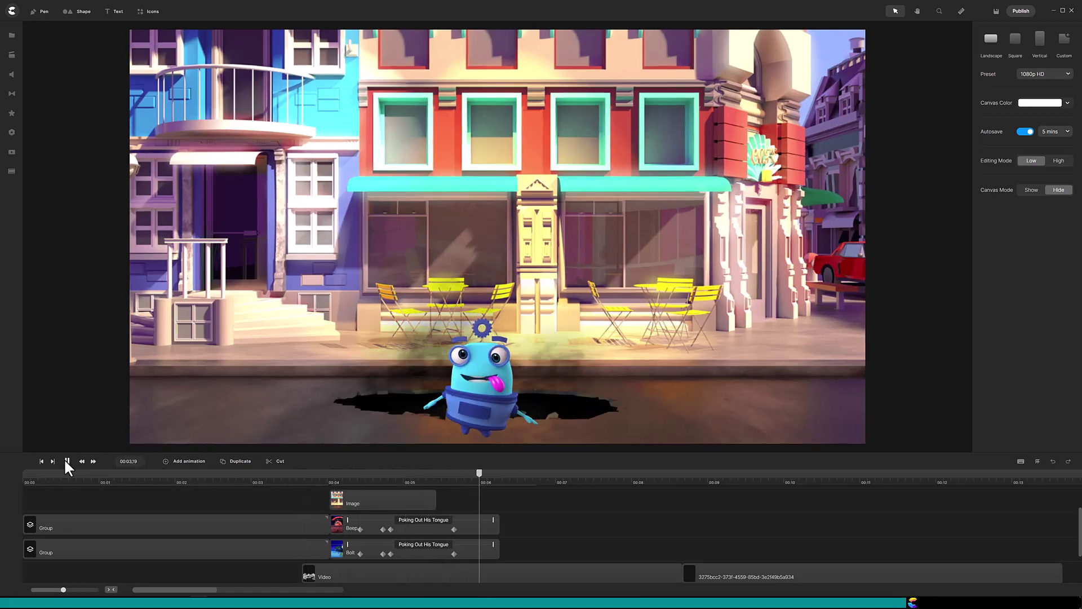
click(68, 461)
Step: Add Position and Scale animation to Geary with its keyframe moved to about 00:05,08
scroll(1075, 526, up, 3)
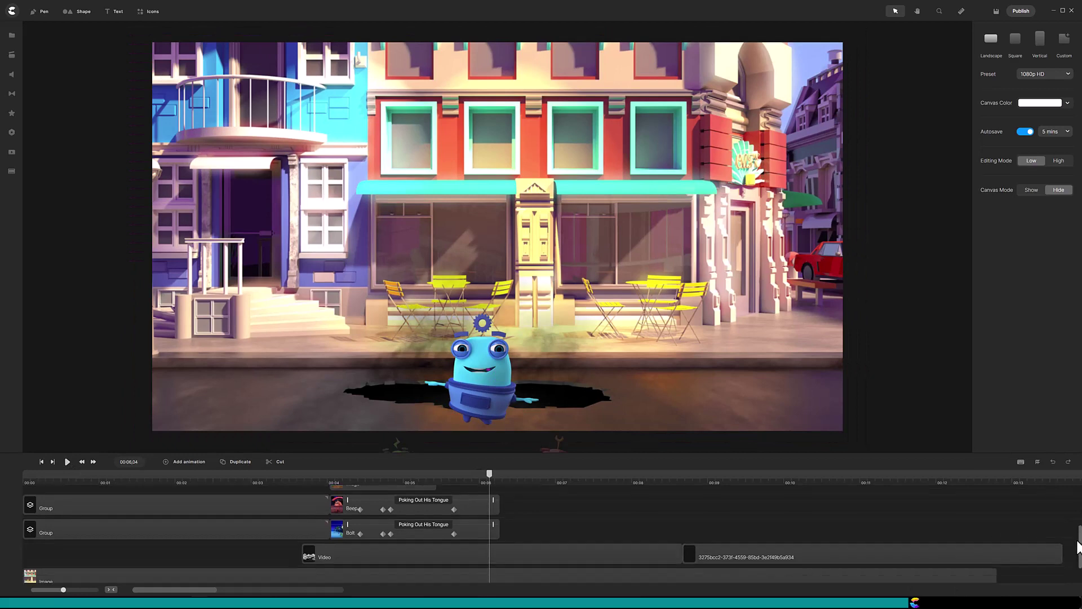
scroll(281, 546, down, 1)
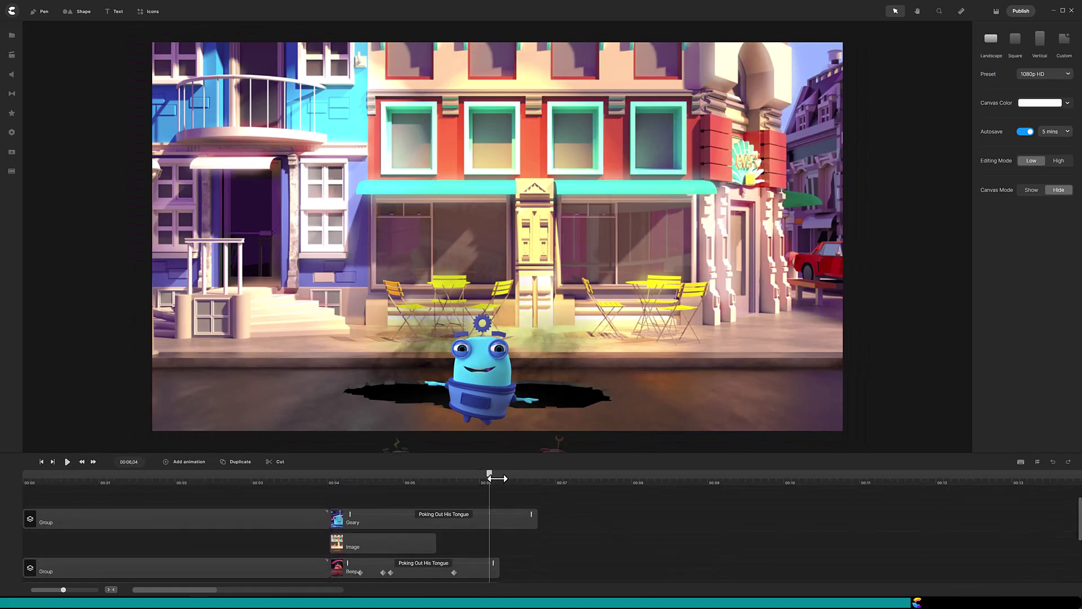
drag(490, 478, 401, 484)
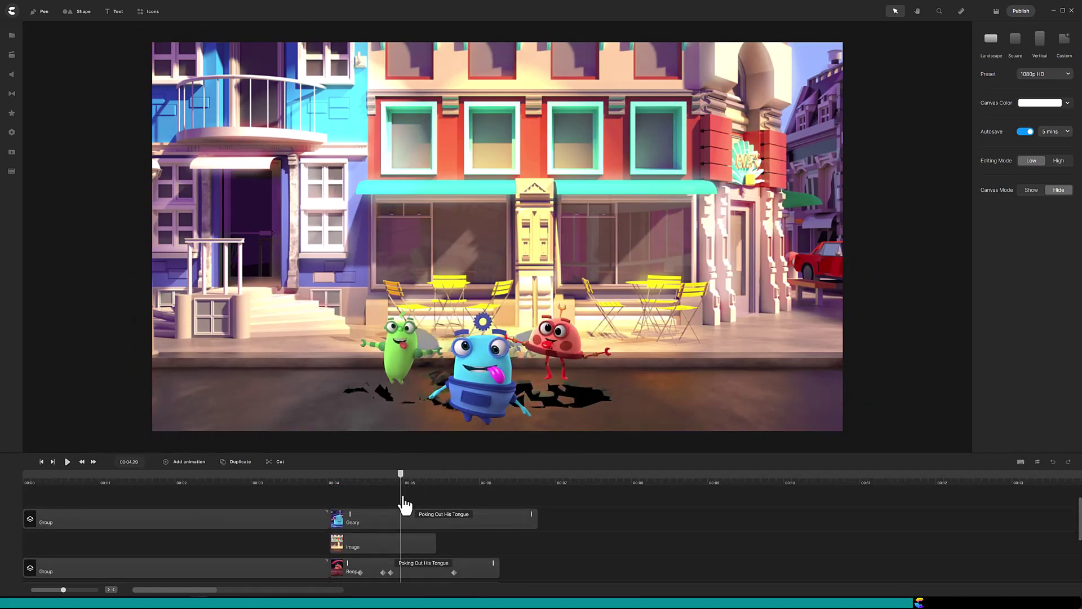
click(408, 524)
click(189, 461)
click(210, 344)
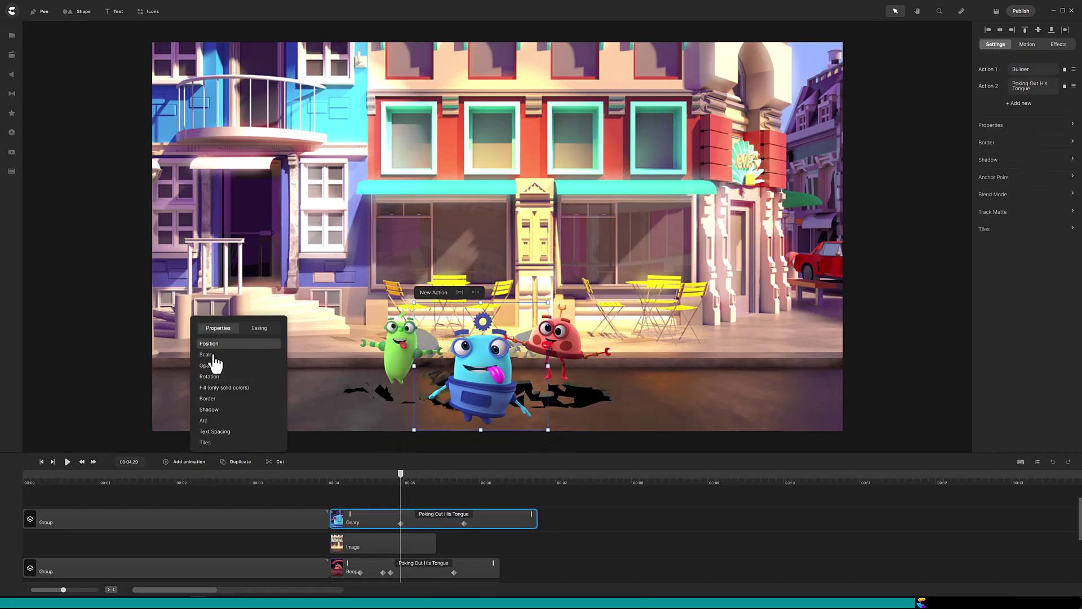
click(212, 354)
drag(464, 523, 423, 521)
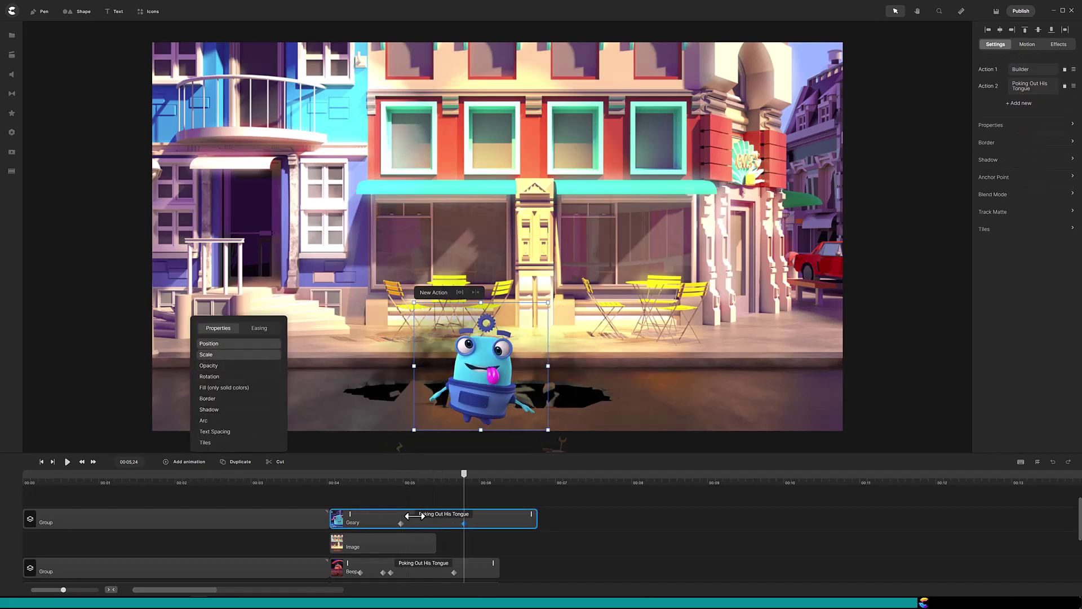
click(423, 520)
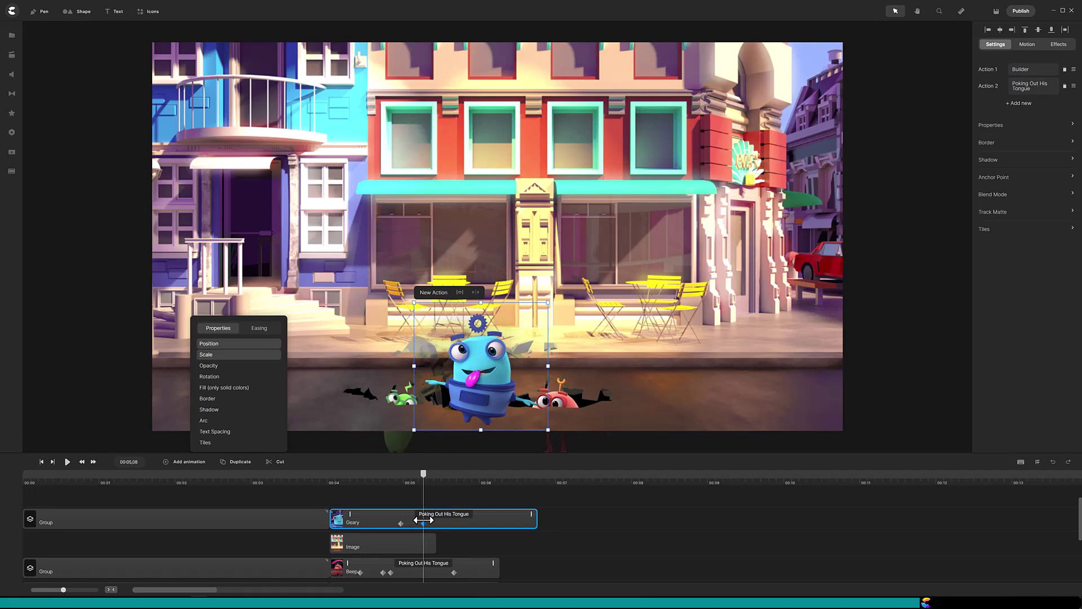
Step: Set Geary's scale to 23 at that keyframe
scroll(424, 519, up, 1)
click(981, 125)
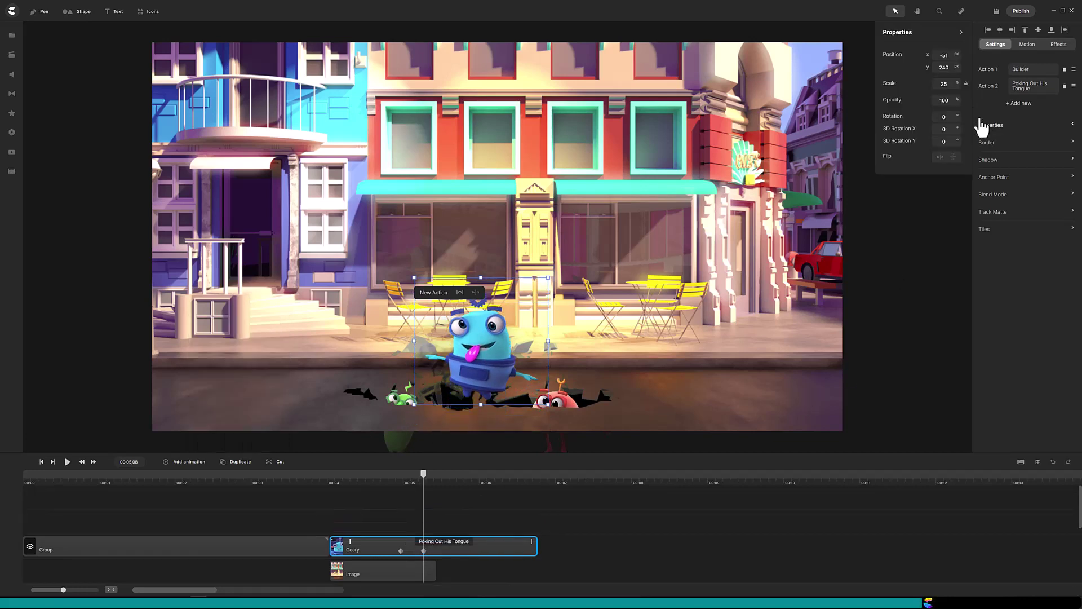
click(952, 86)
text(23)
key(Return)
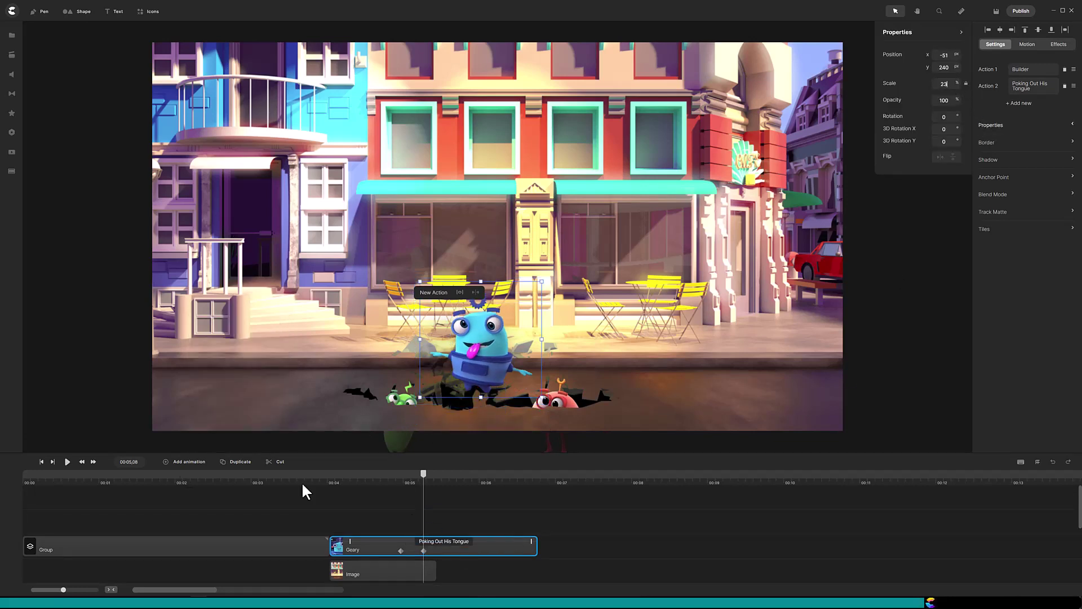
Step: Two frames later, add a Position animation dropping Geary down into the hole
click(93, 462)
click(93, 461)
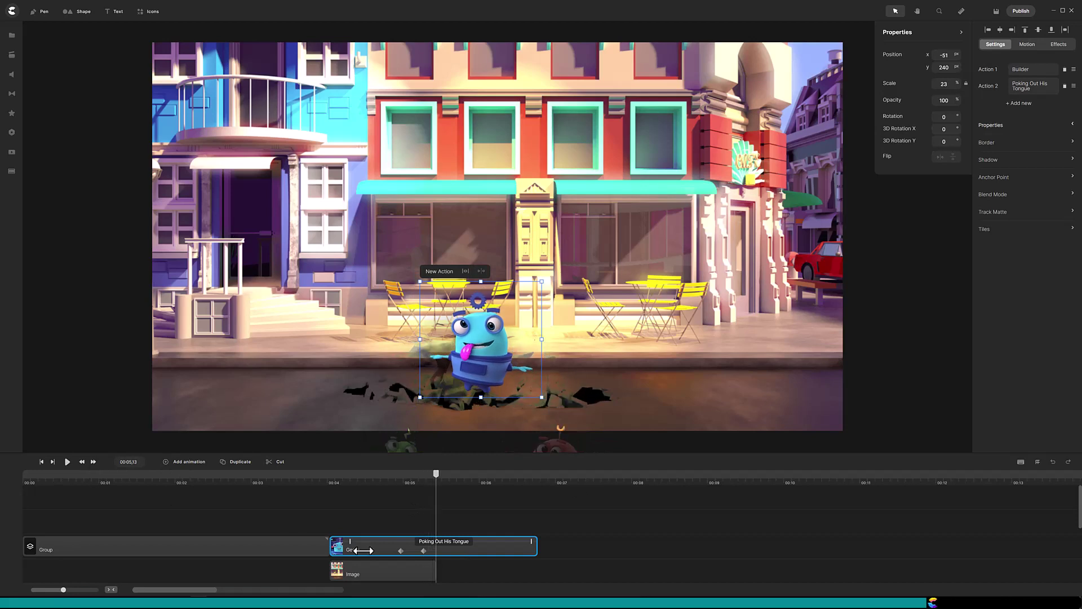
click(191, 462)
click(217, 344)
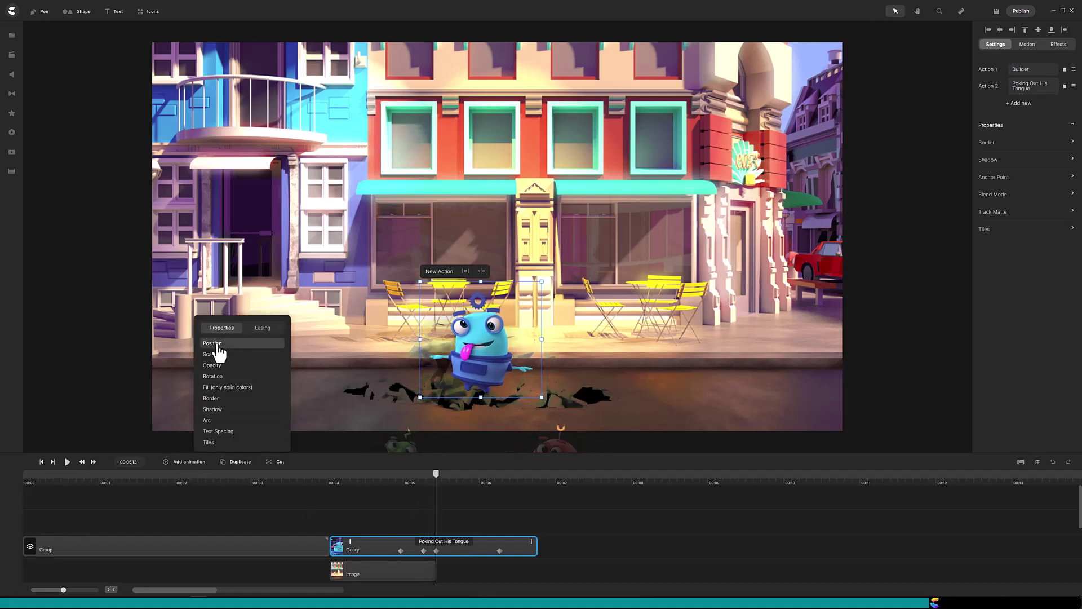
click(500, 550)
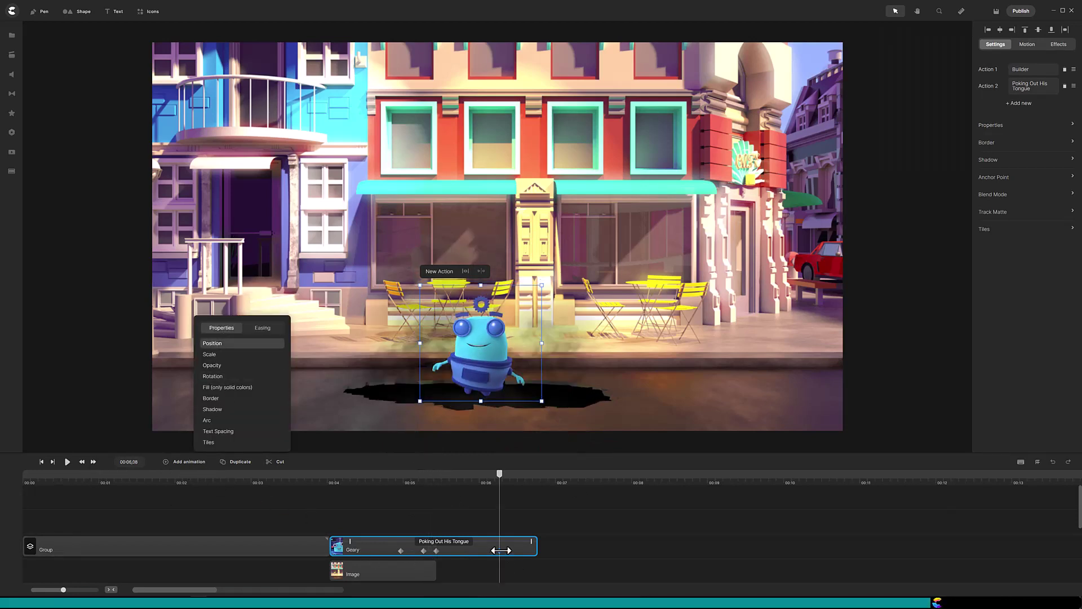
Step: Move the crack image to a track above Geary starting at 00:05 and preview it
click(403, 575)
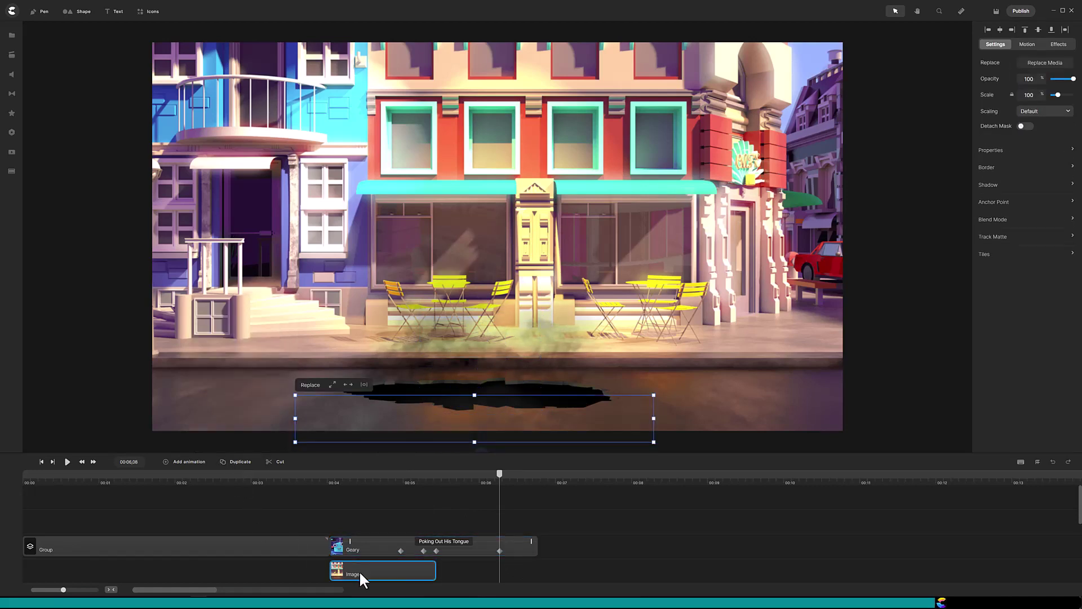
drag(360, 570, 447, 522)
drag(499, 486, 411, 483)
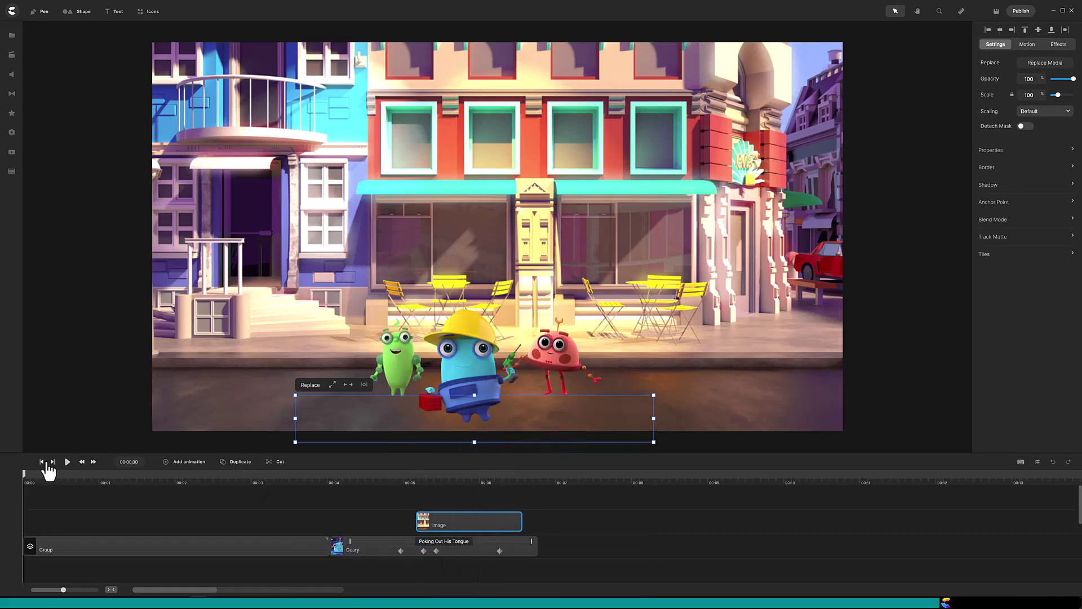
click(67, 462)
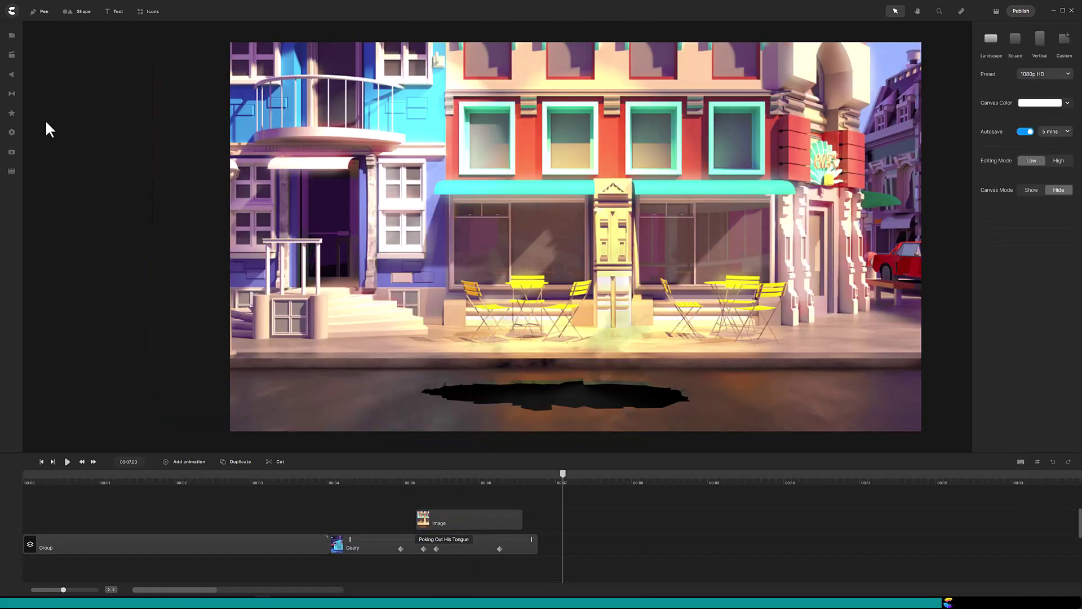
click(13, 58)
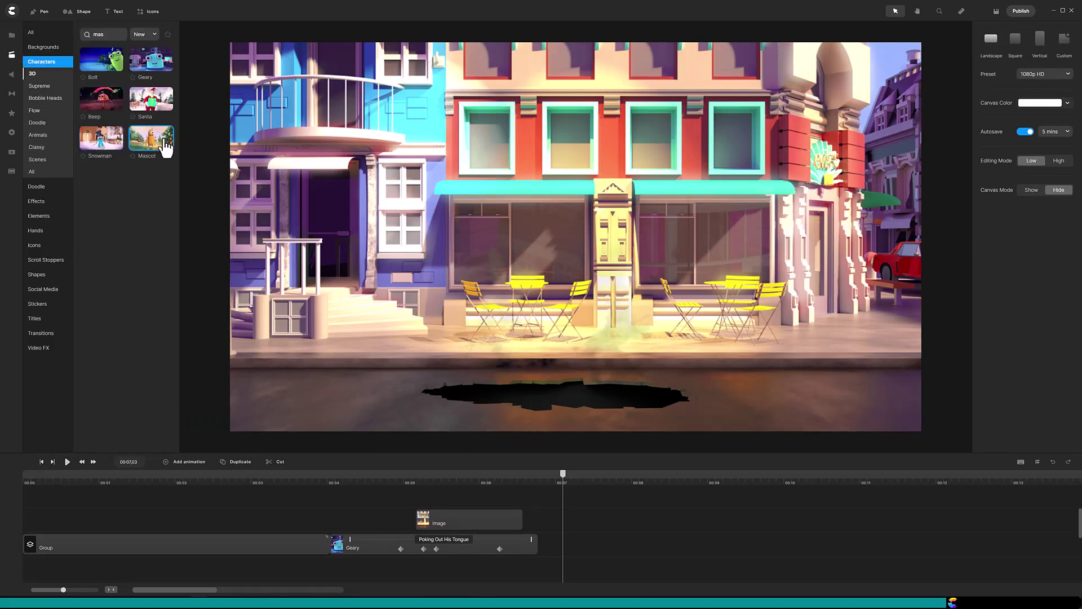
Step: Add the Mascot character to the scene and change its action to Running Away
drag(159, 148, 549, 252)
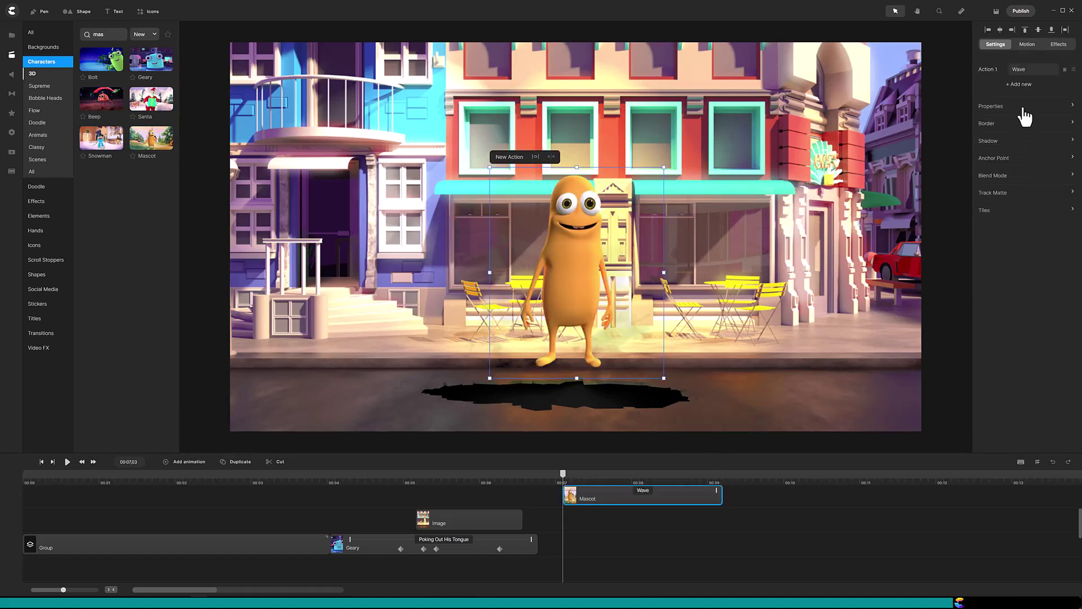
click(1021, 72)
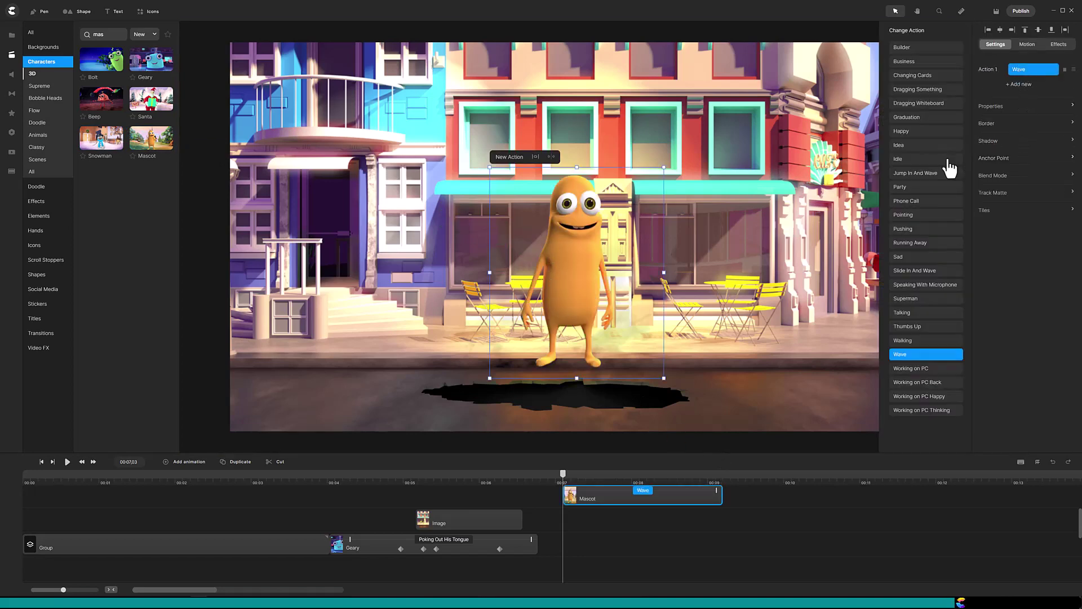
click(911, 243)
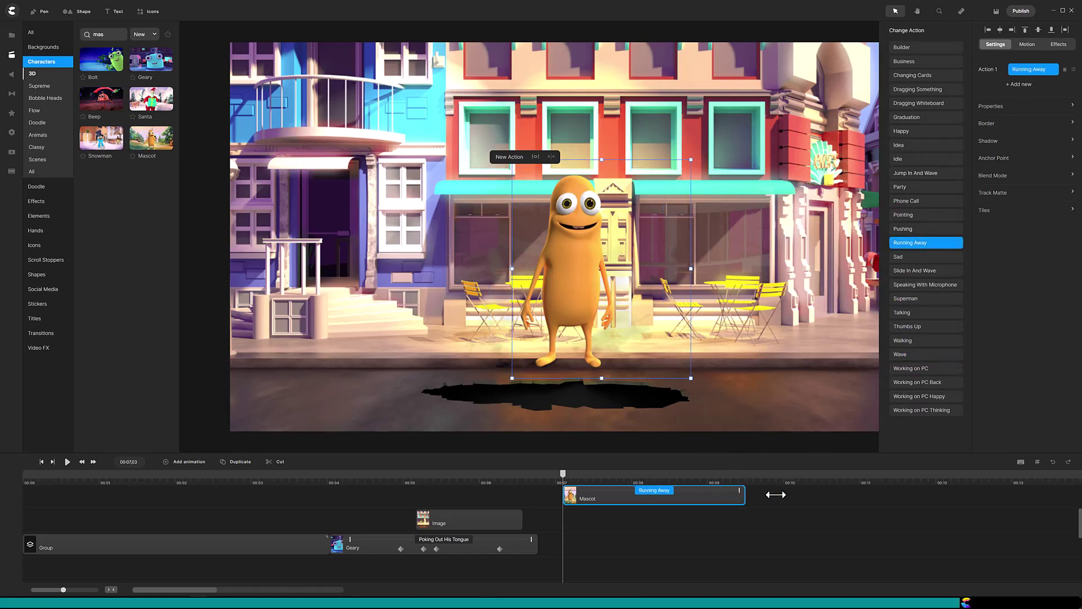
Step: Lengthen the Mascot clip and move the Mascot down onto the hole
drag(775, 494, 885, 502)
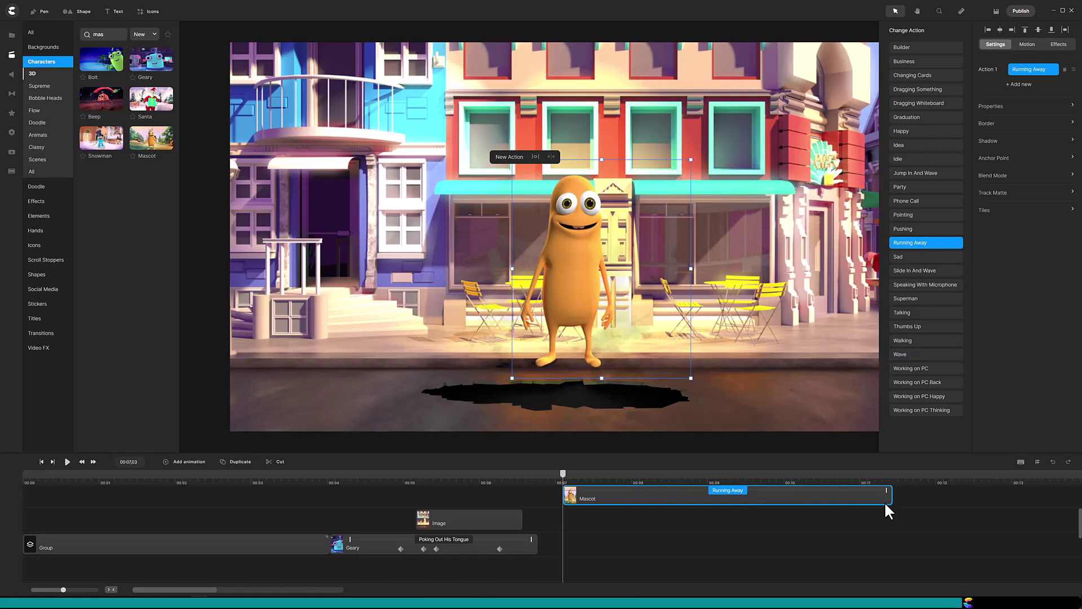
drag(564, 479, 586, 476)
drag(586, 244, 593, 277)
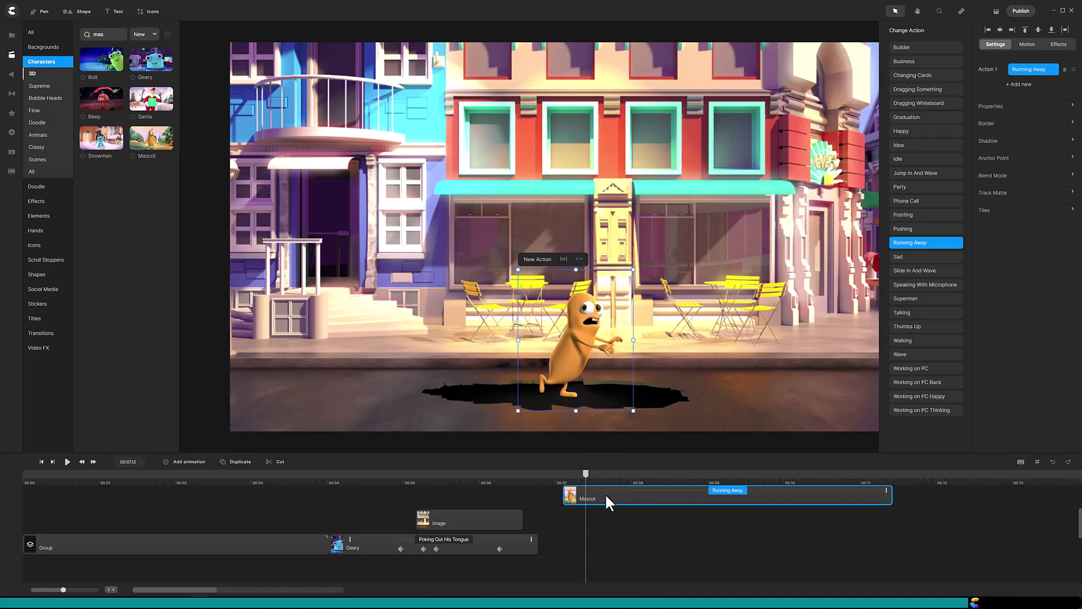
Step: Add a Linear-eased Position animation that starts the Mascot off-screen to the left
click(190, 464)
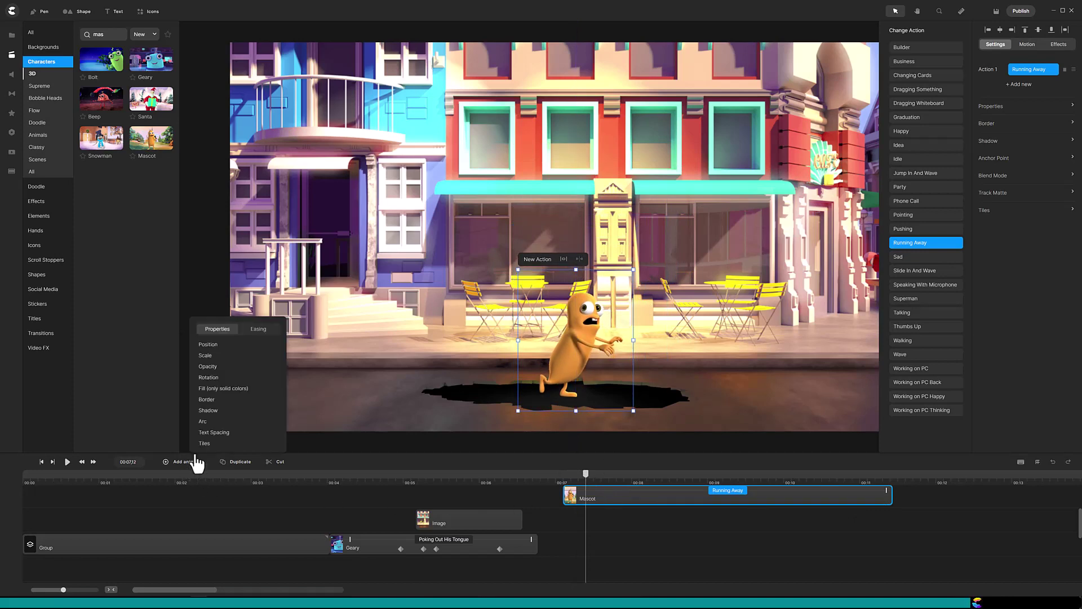
click(208, 345)
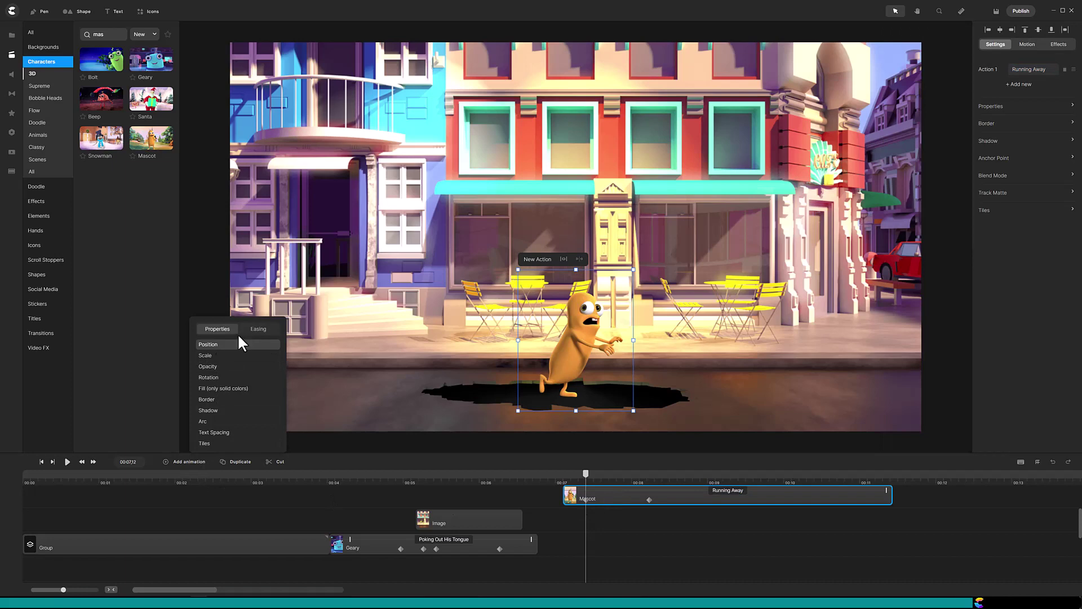
click(258, 329)
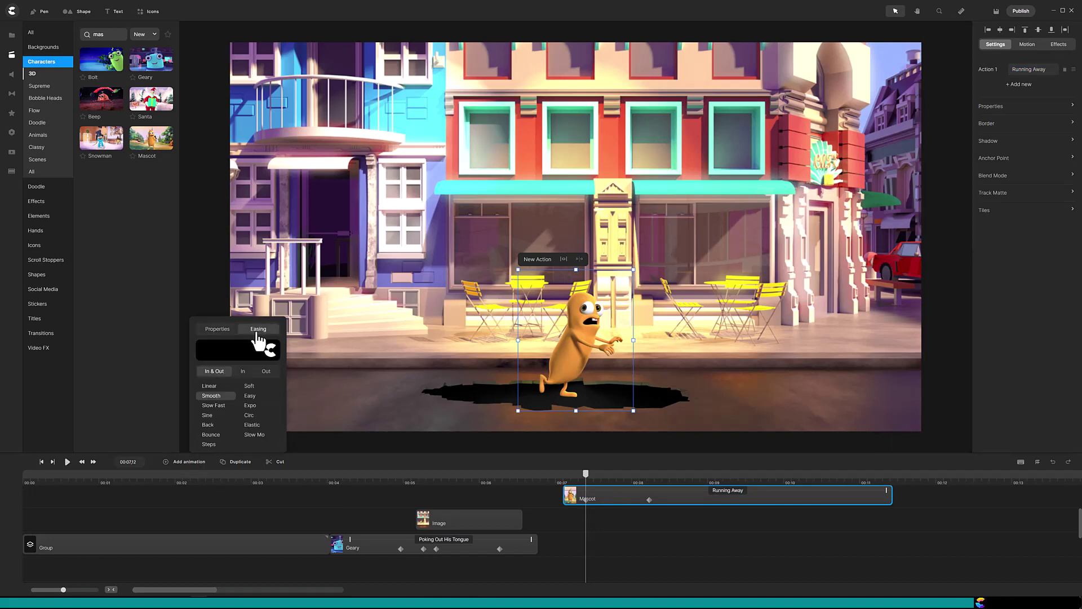
click(212, 387)
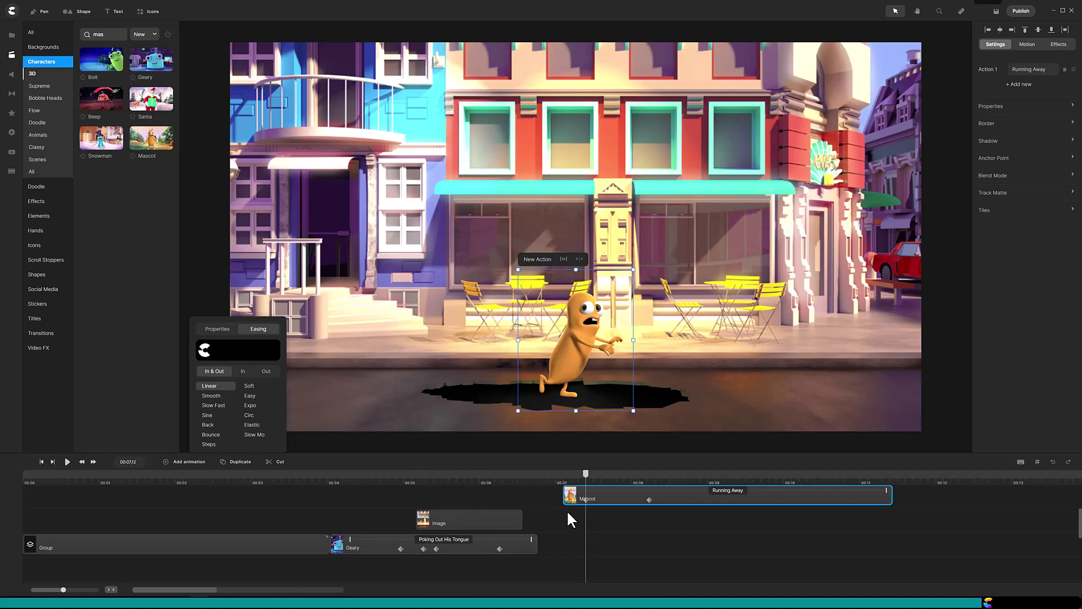
key(shift+Left)
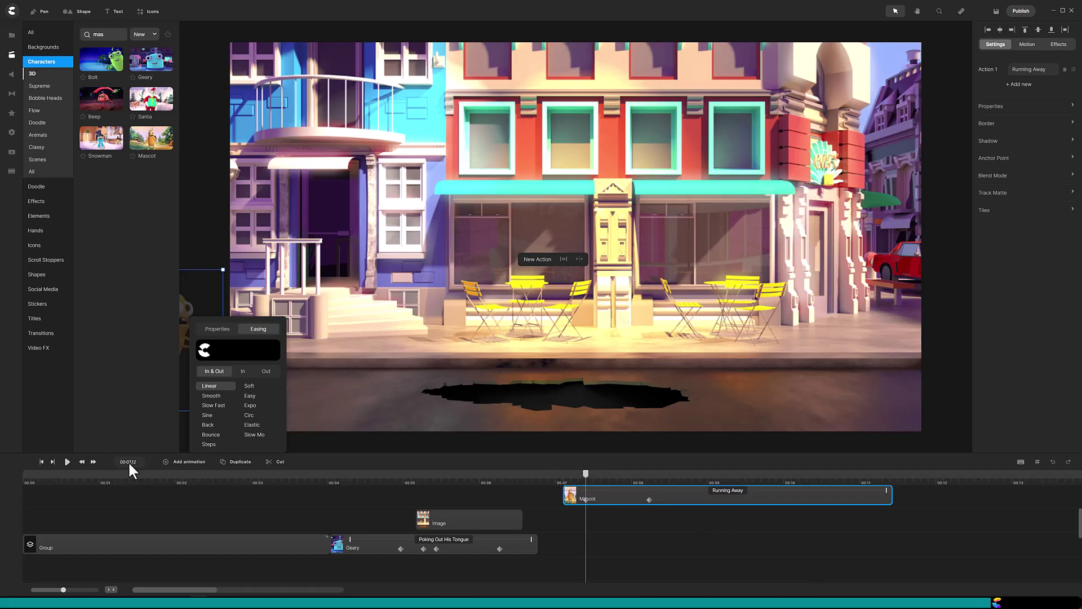
Step: Preview the Mascot's run and shift its position keyframe later
click(67, 461)
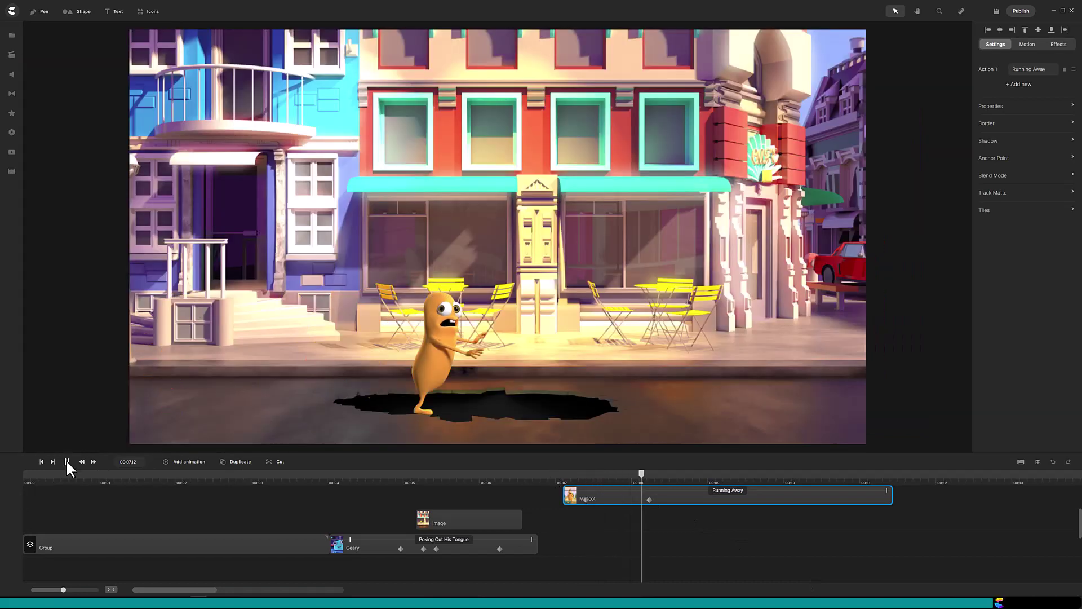
click(67, 461)
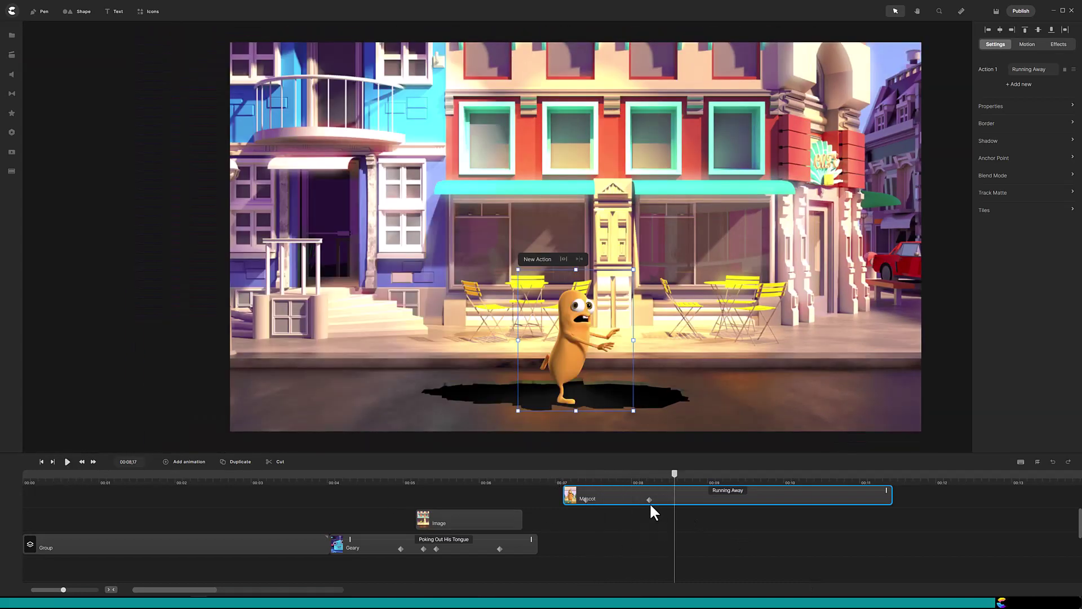
drag(657, 503, 702, 501)
click(703, 476)
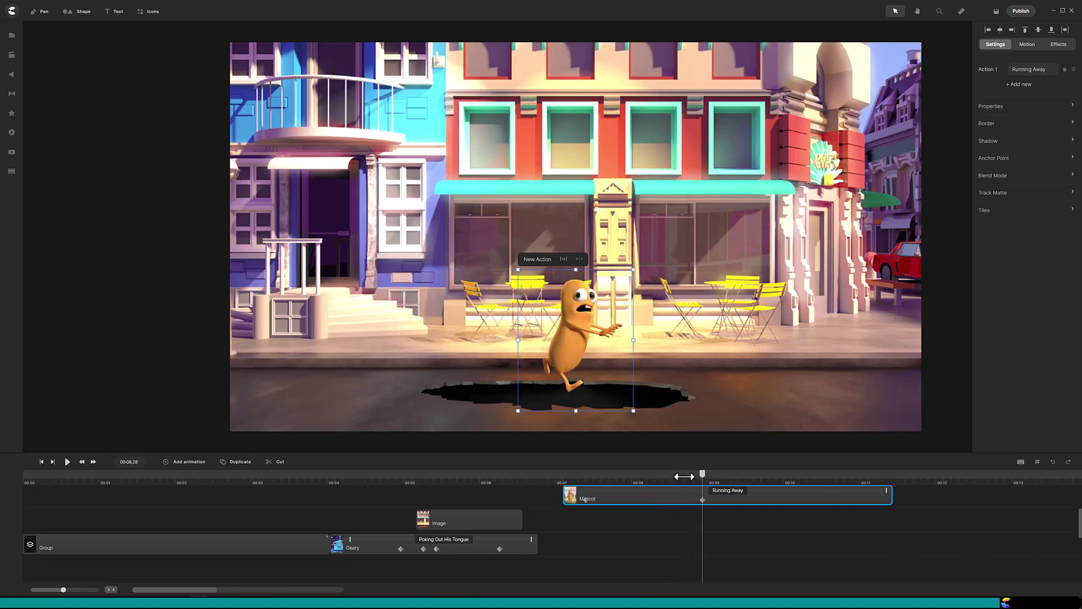
Step: Replay from before the Mascot appears and scrub through its run to check timing
click(548, 478)
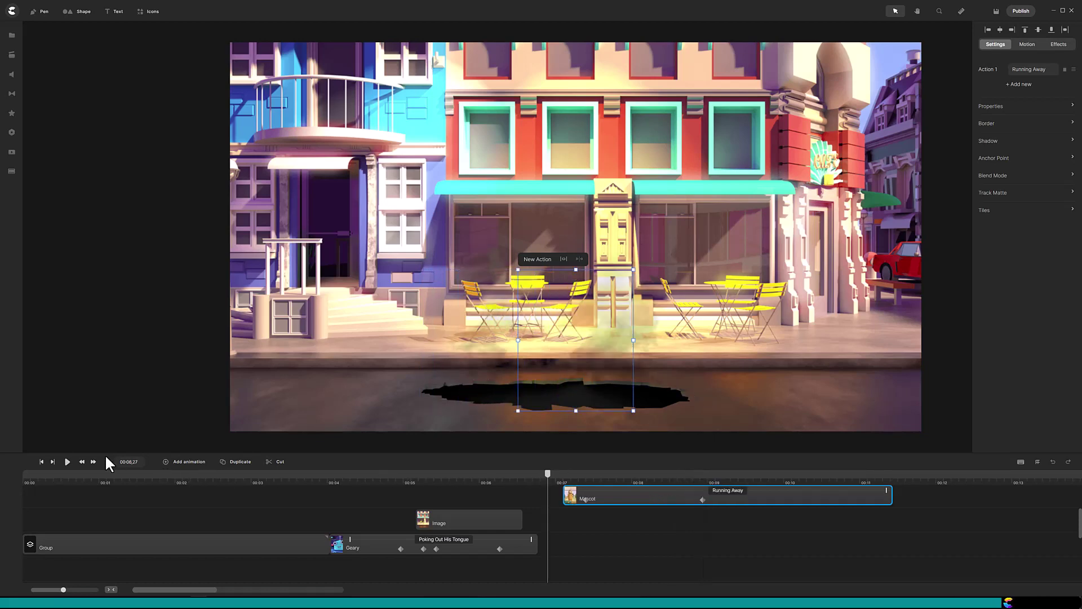
click(67, 461)
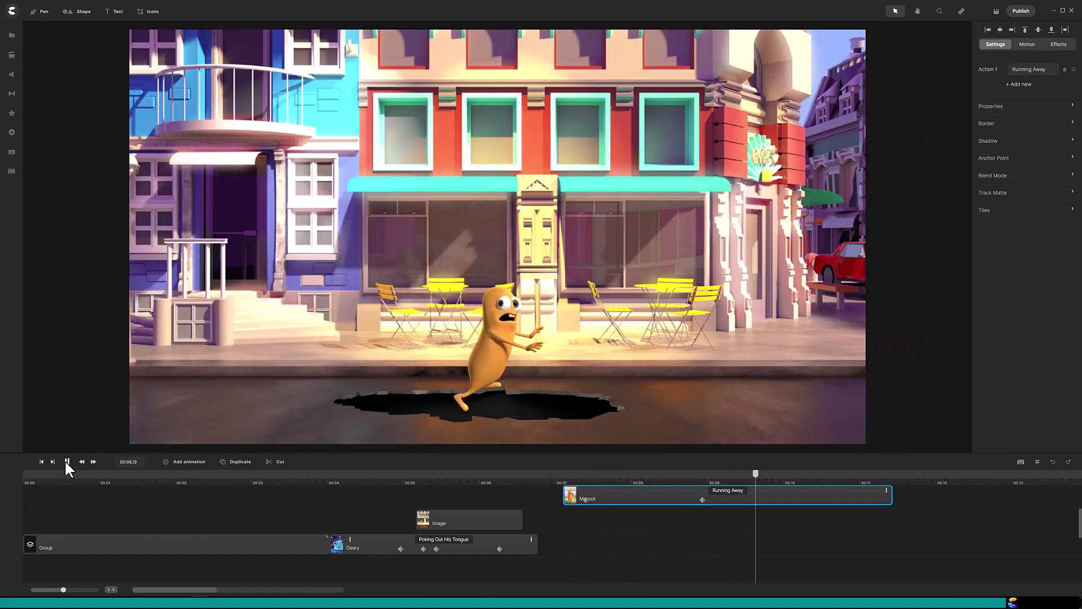
click(67, 461)
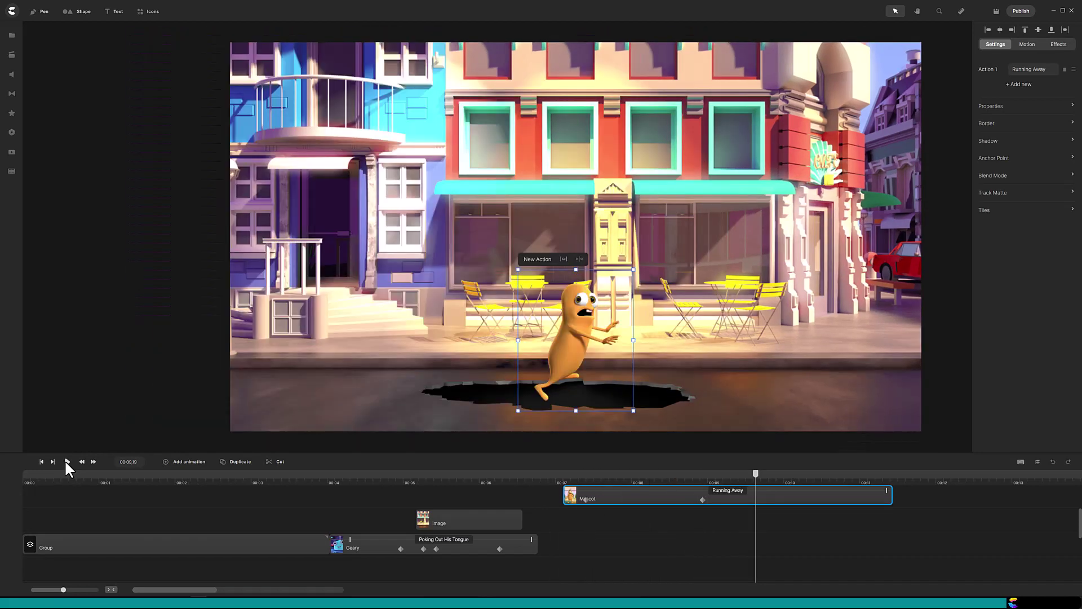
click(721, 497)
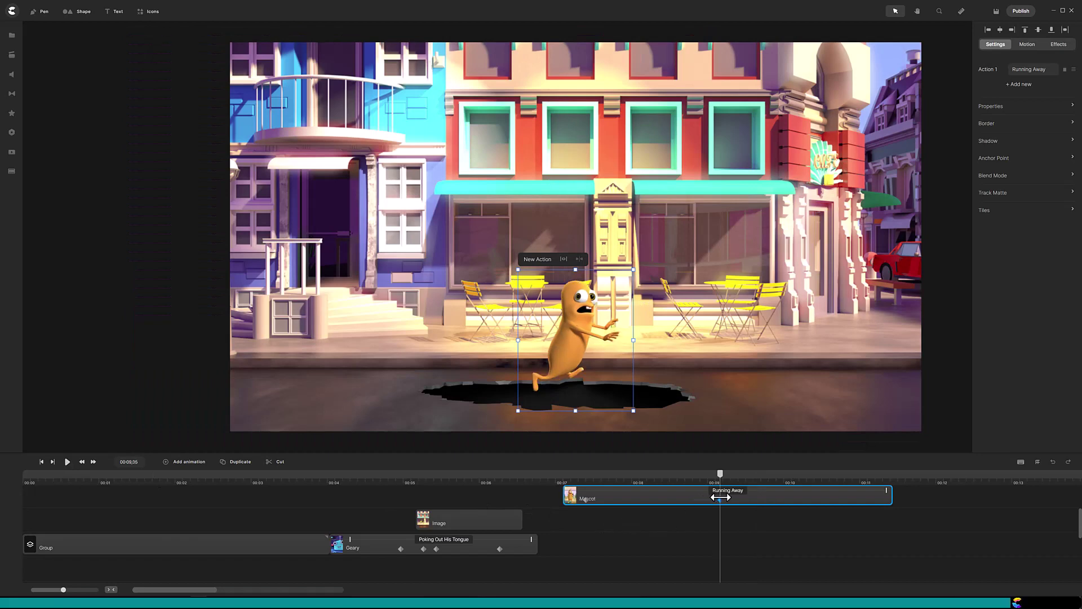
drag(724, 487, 778, 485)
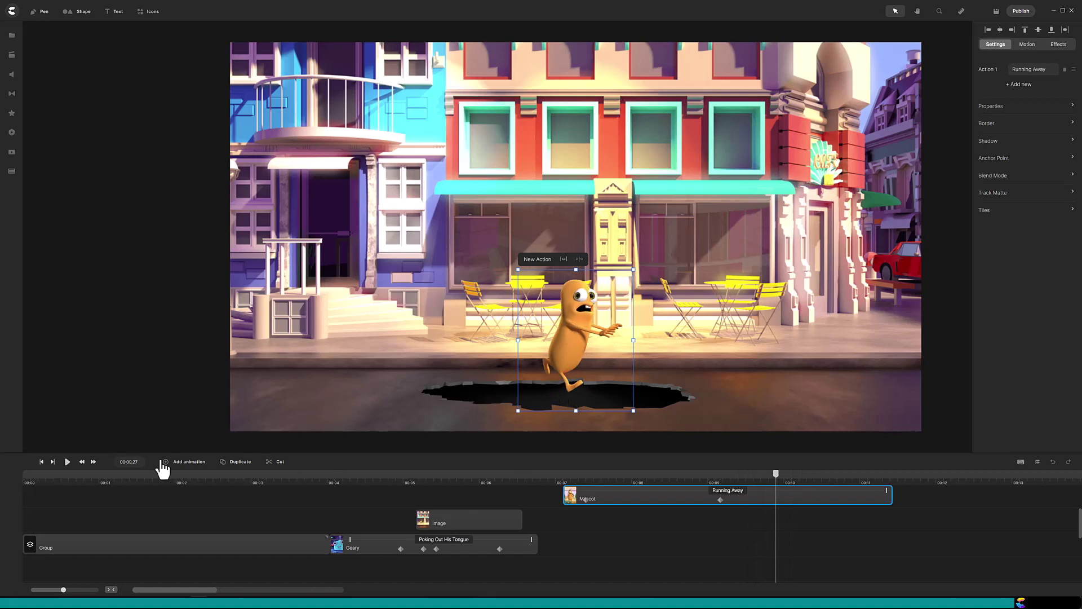
Step: Add a second Position animation near 00:10 that sinks the Mascot into the hole, then delay it
click(191, 463)
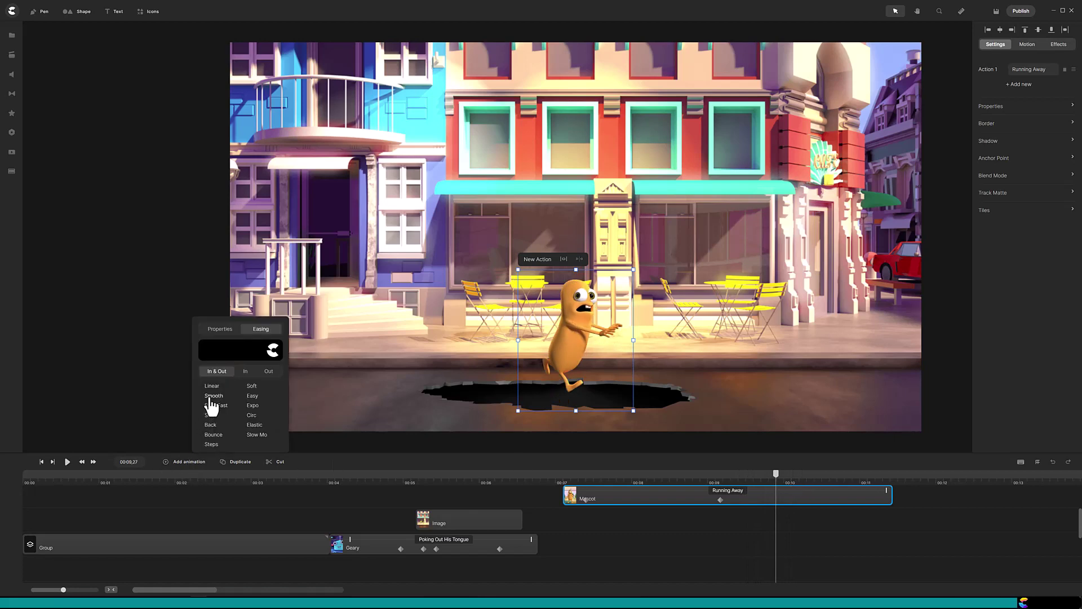
click(216, 330)
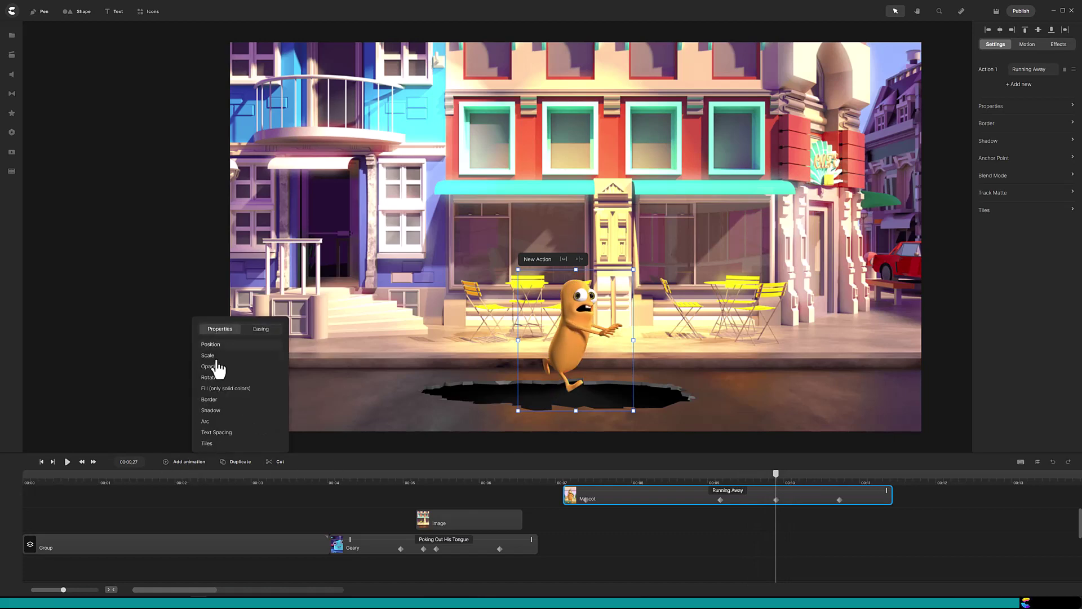
click(212, 344)
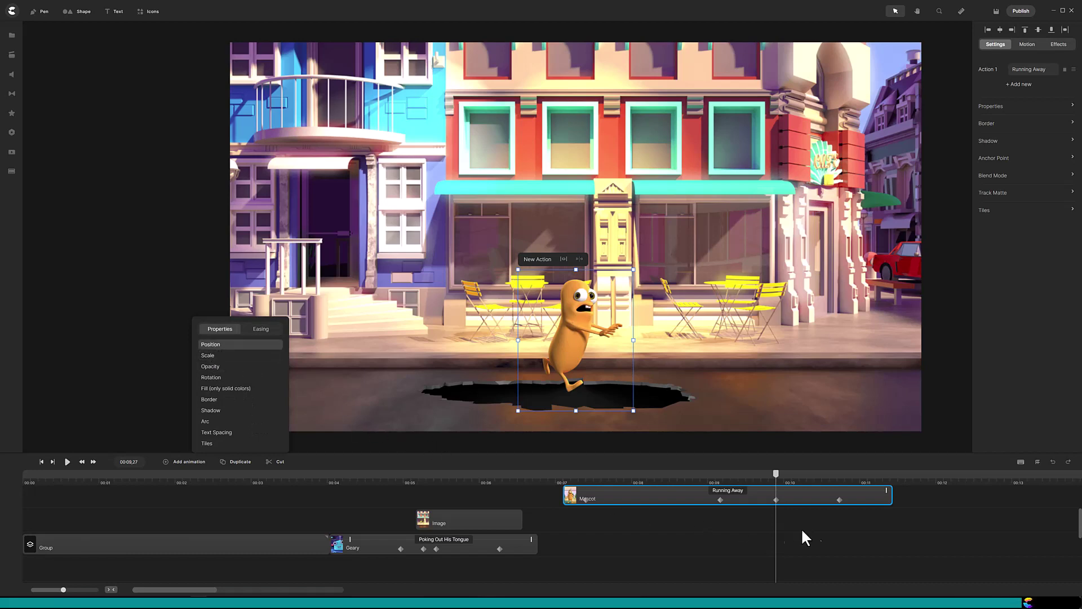
click(840, 499)
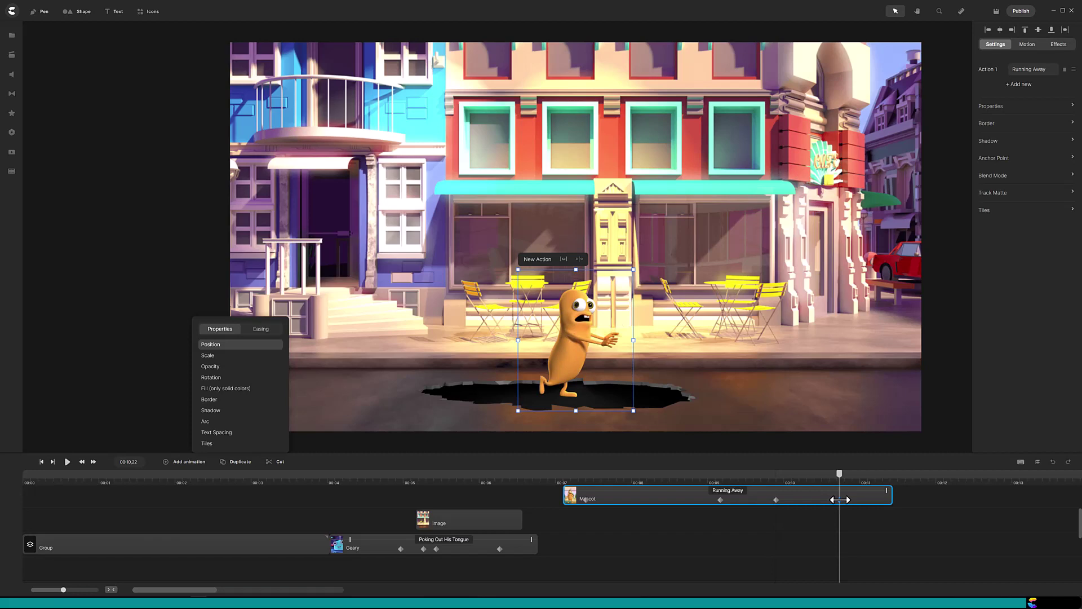
key(shift+Down)
key(shift+Down)
key(shift+Down)
key(shift+Down)
key(shift+Down)
key(shift+Down)
key(shift+Down)
key(shift+Down)
key(shift+Down)
key(shift+Down)
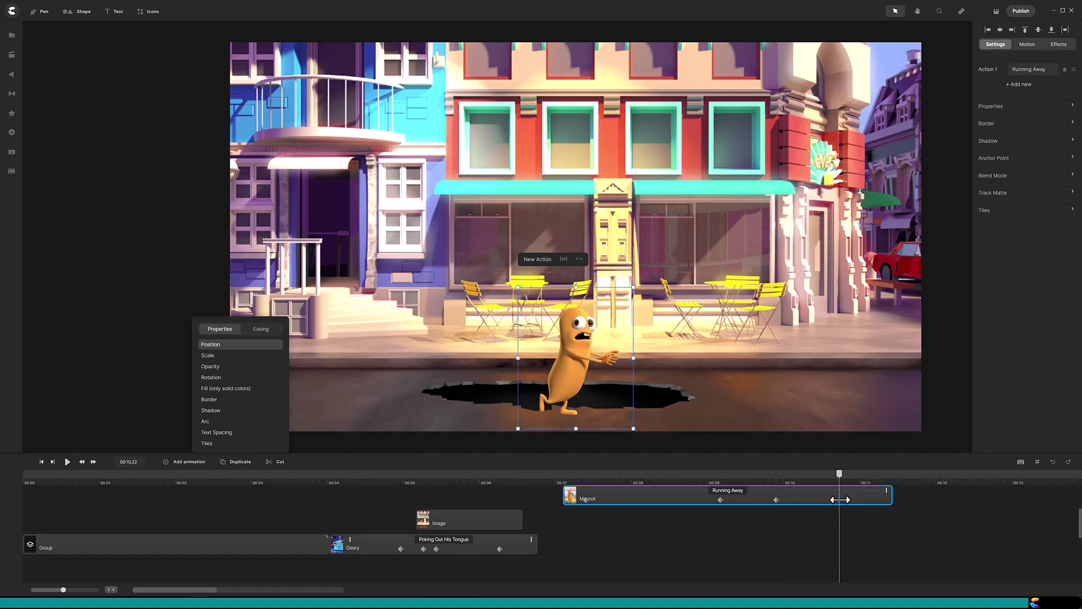
key(shift+Down)
key(shift+Down)
key(shift+Down)
key(shift+Down)
key(shift+Down)
key(shift+Down)
key(shift+Down)
key(shift+Down)
key(shift+Down)
key(shift+Down)
key(shift+Down)
key(shift+Down)
key(shift+Down)
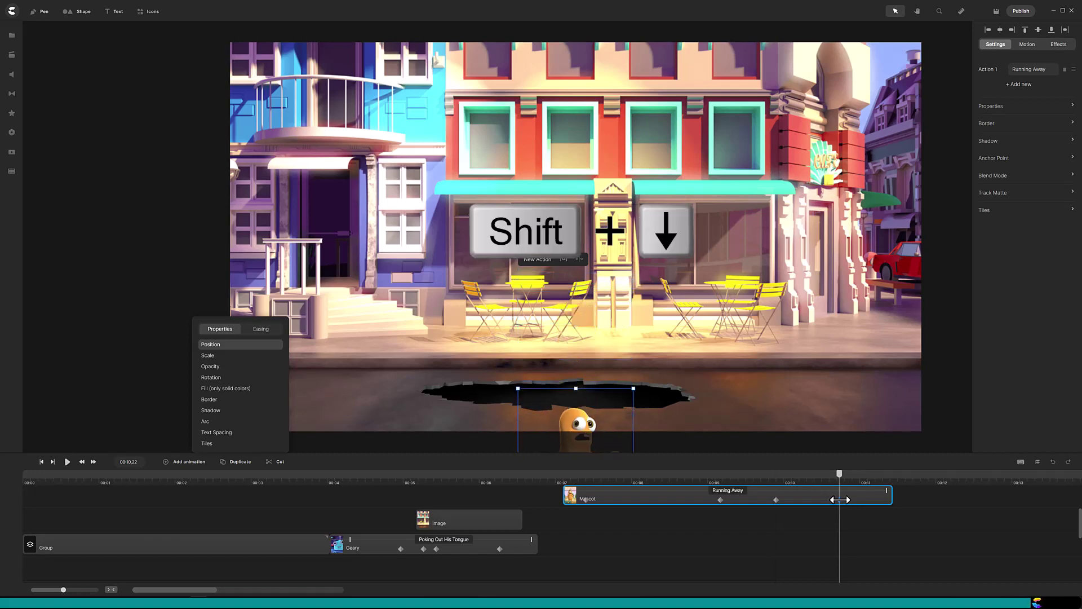
key(shift+Down)
key(shift+Down)
key(shift+Down)
key(shift+Down)
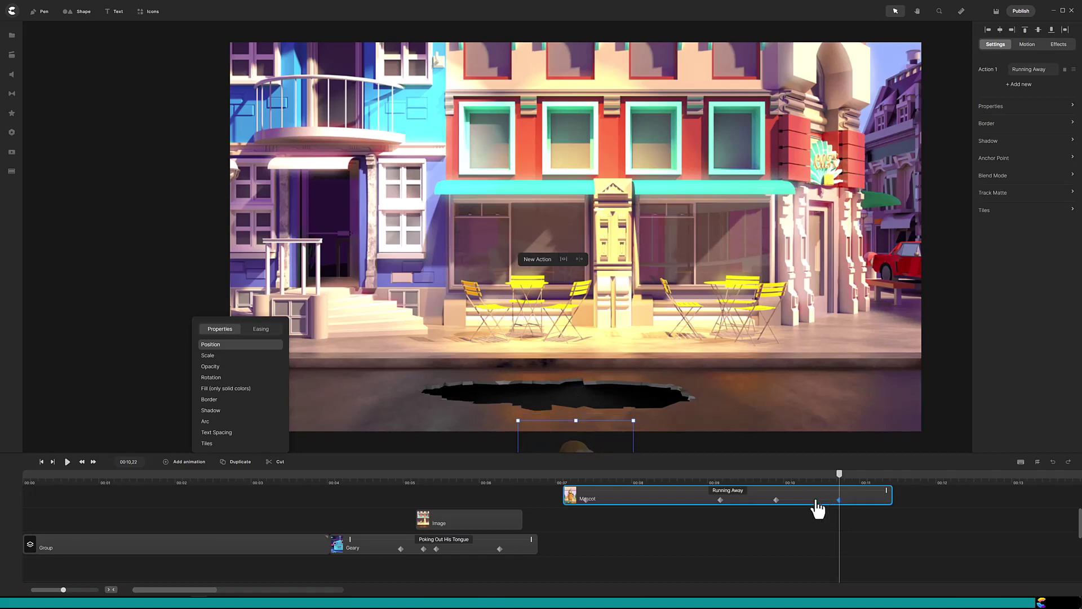
drag(821, 501, 870, 489)
Step: Duplicate the crack image and place the copy above the Mascot track around 00:10
click(480, 516)
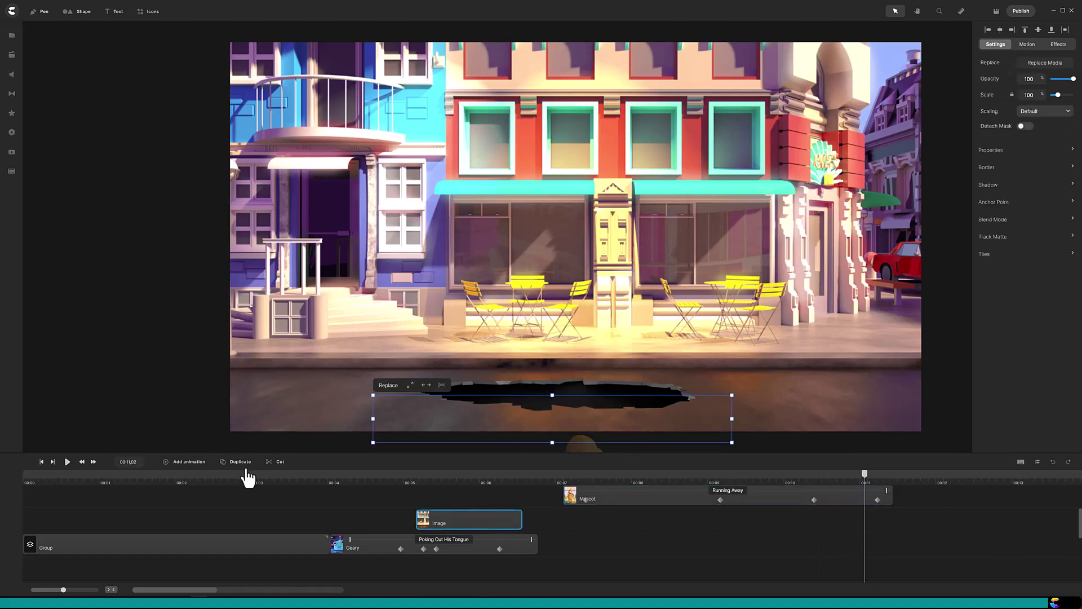
click(240, 462)
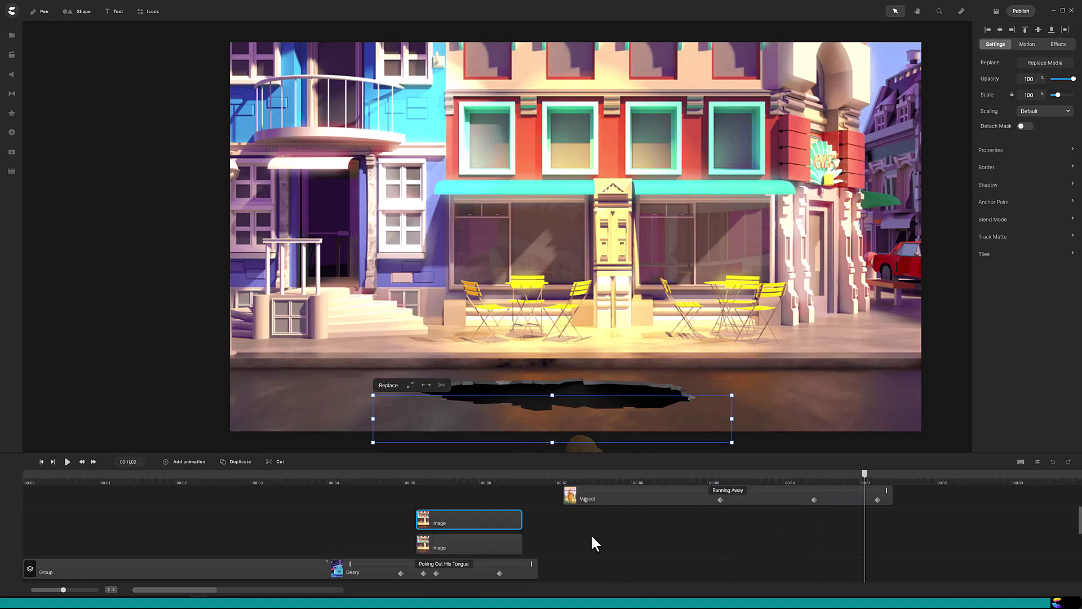
drag(496, 520, 879, 483)
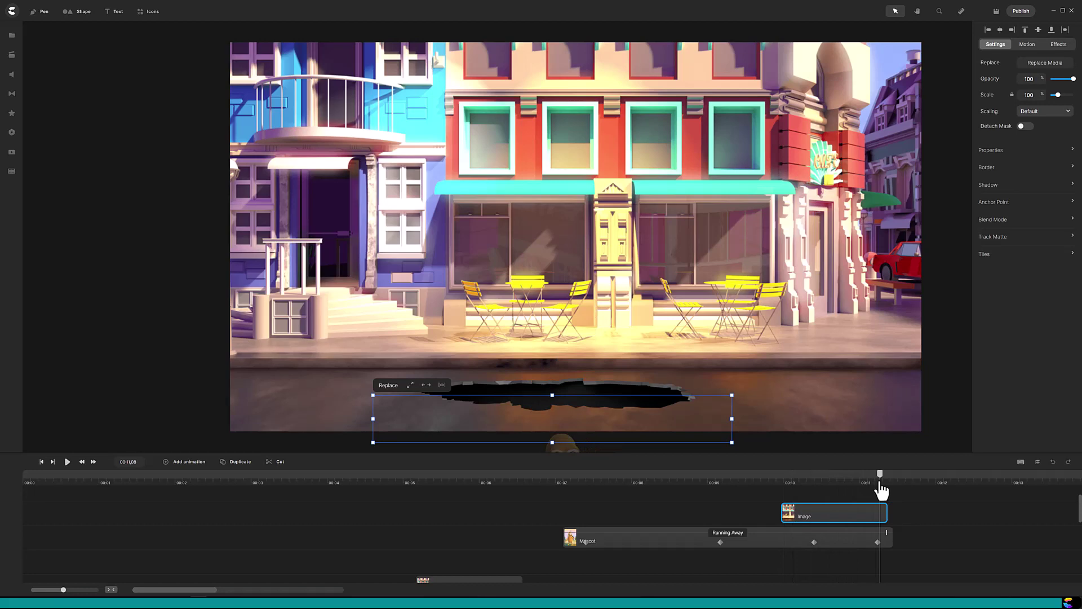